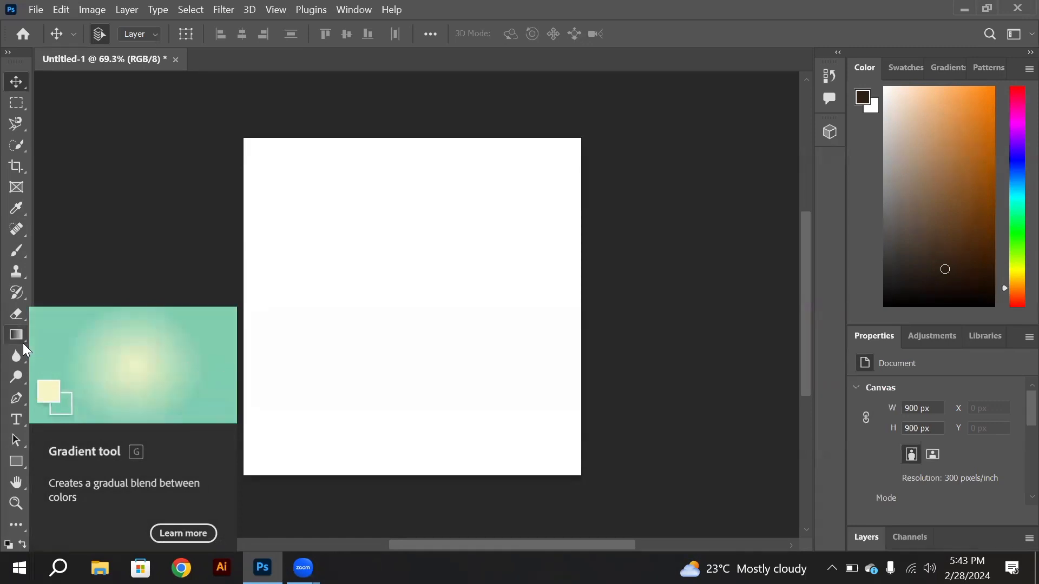
Draw a linear foreground-to-background gradient diagonally across the white canvas from its upper-left corner with the Gradient tool.
click(15, 335)
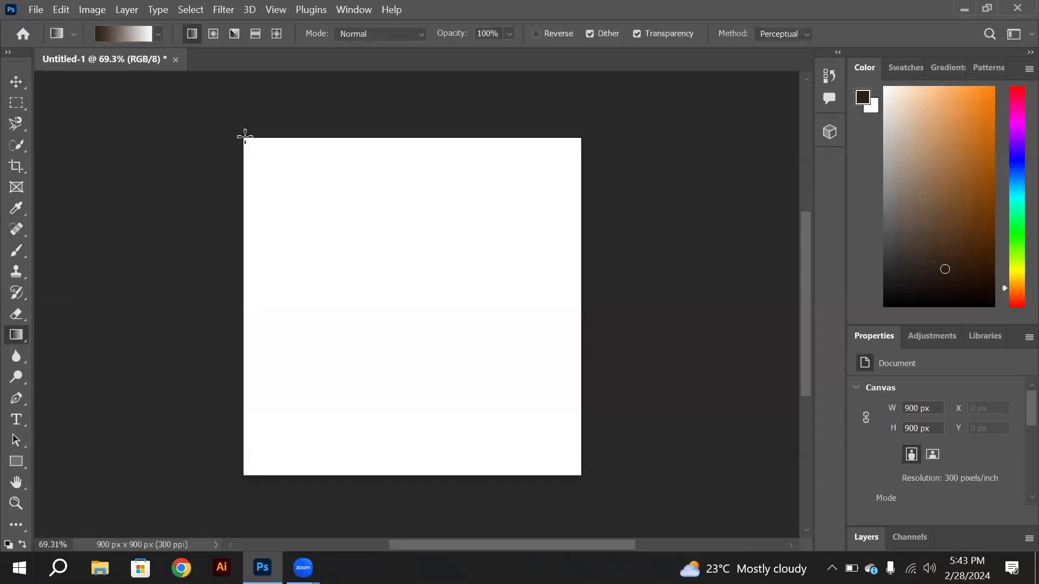
drag(245, 136, 497, 404)
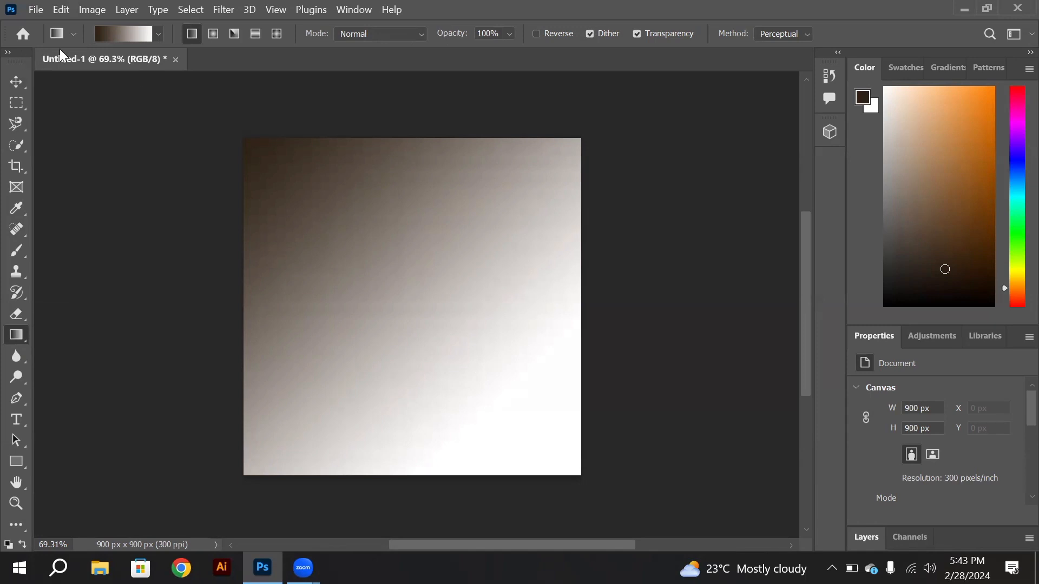
Set the gradient's starting opacity stop to 40% and draw the resulting gradient twice over the canvas, diagonally and downward.
click(130, 31)
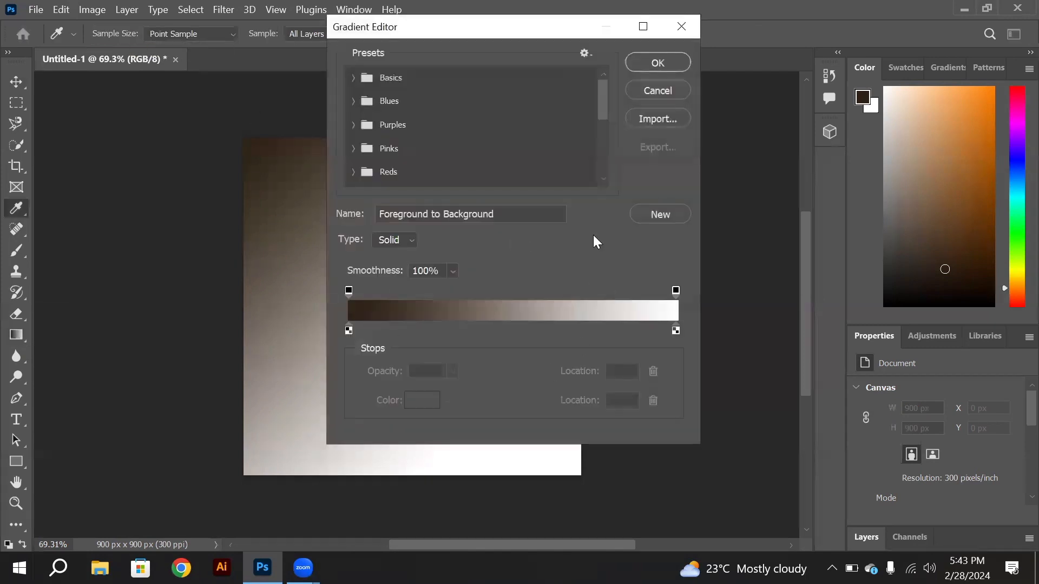
click(347, 291)
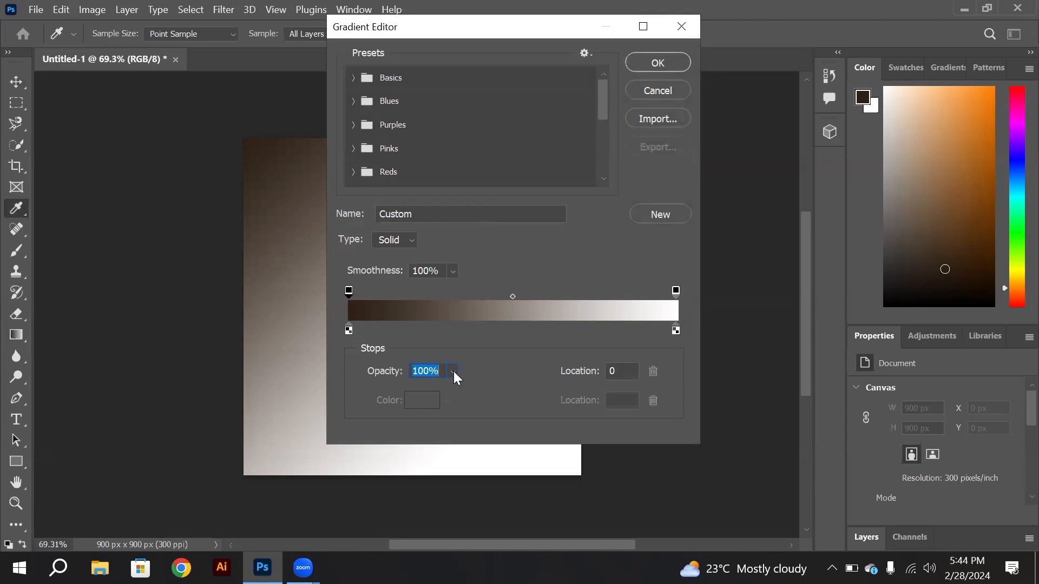
click(453, 371)
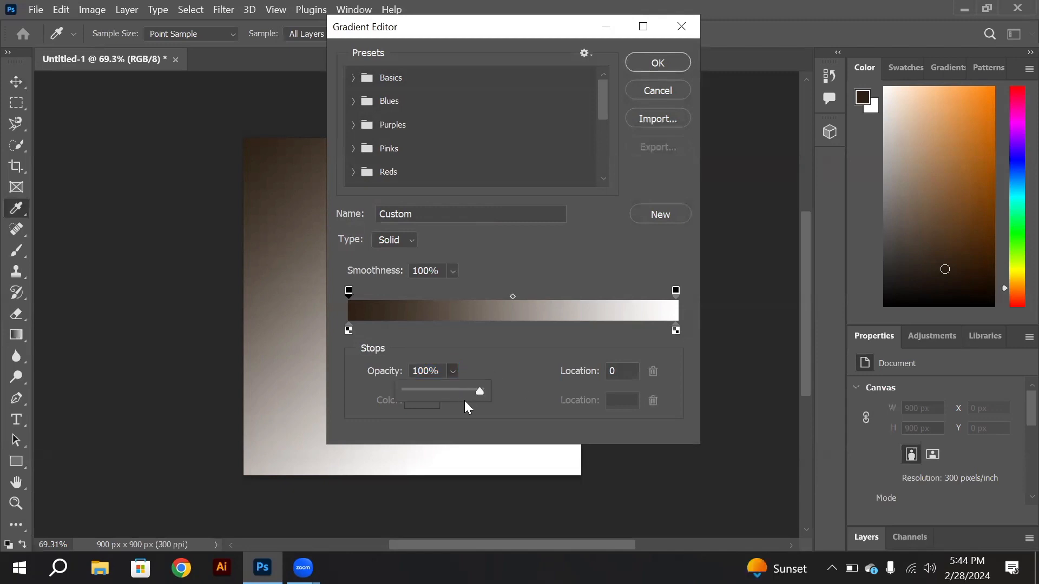
click(437, 390)
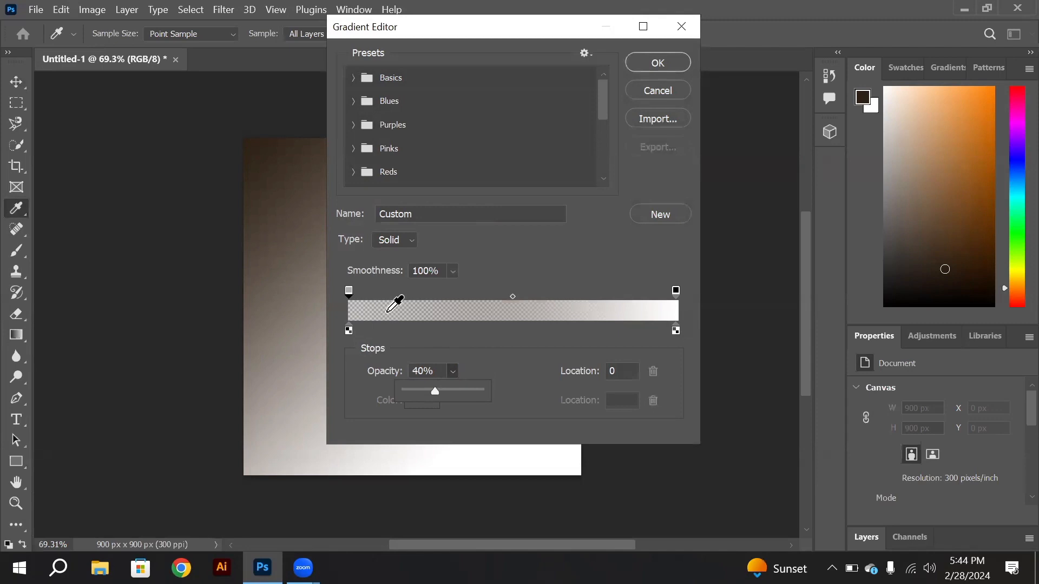
click(649, 64)
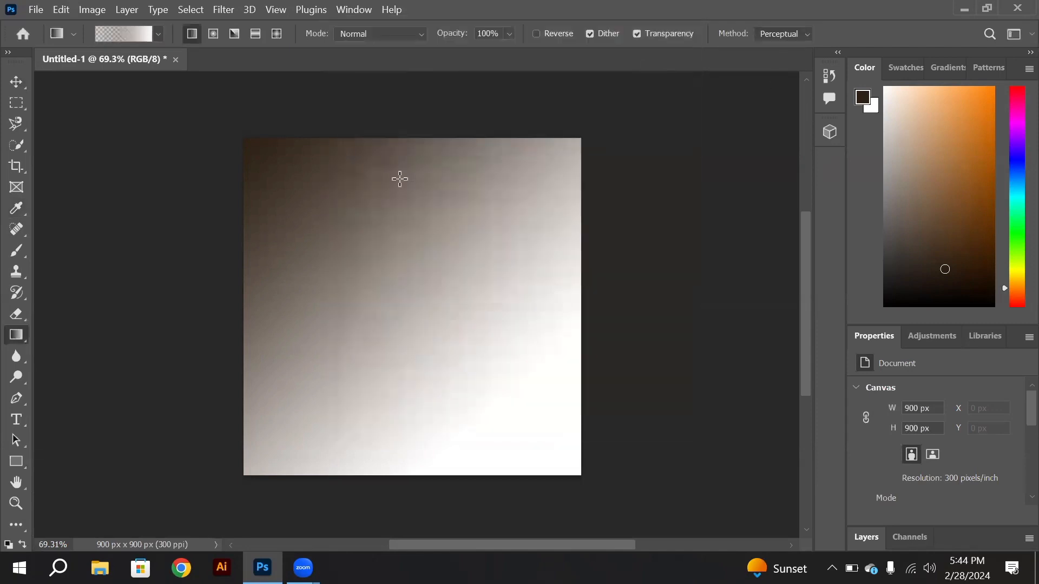
drag(310, 161, 444, 362)
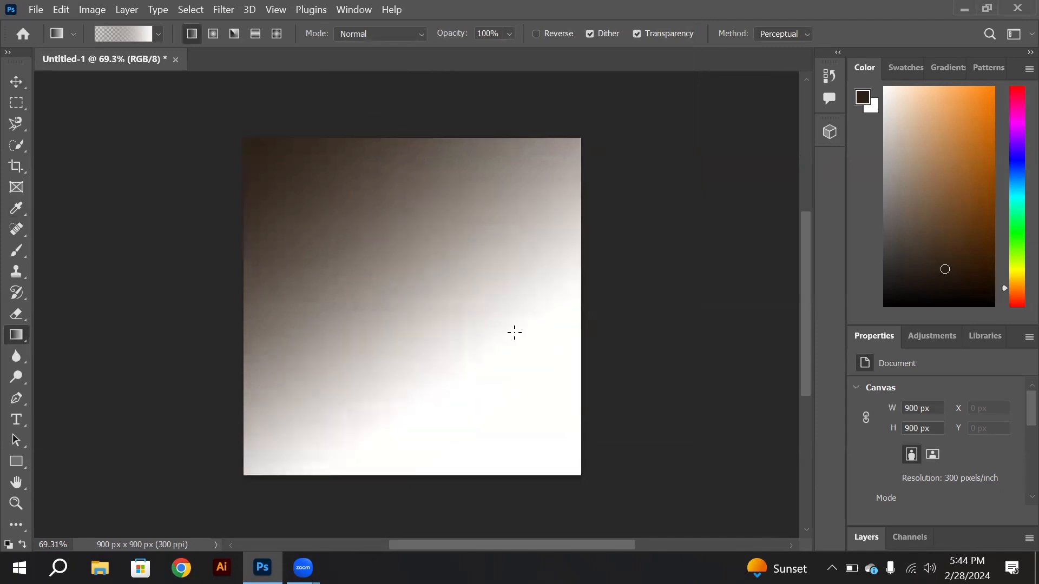
drag(448, 202, 413, 401)
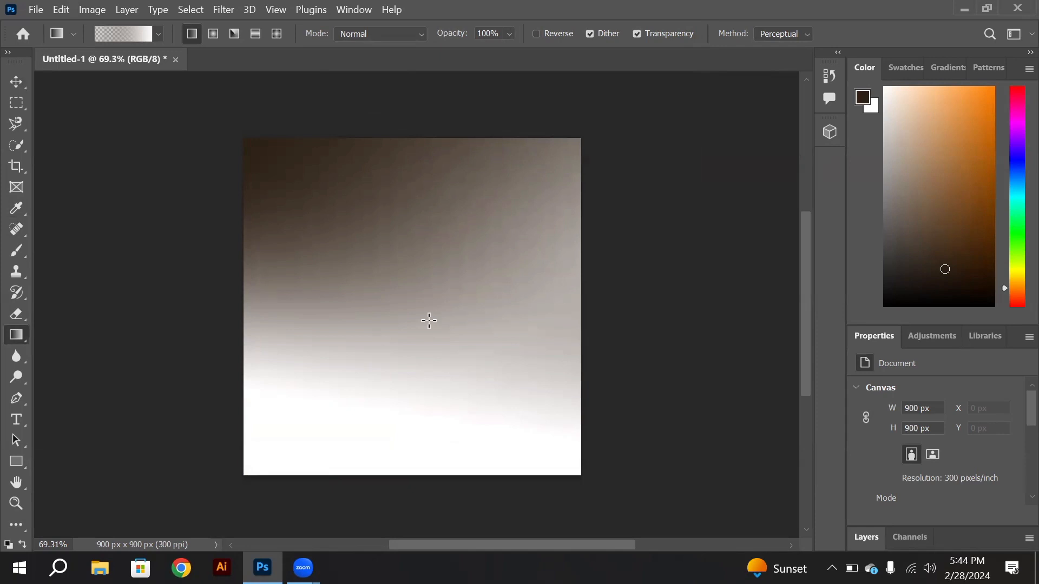
Set the custom gradient's starting color stop at location 0 to red f61515.
click(123, 33)
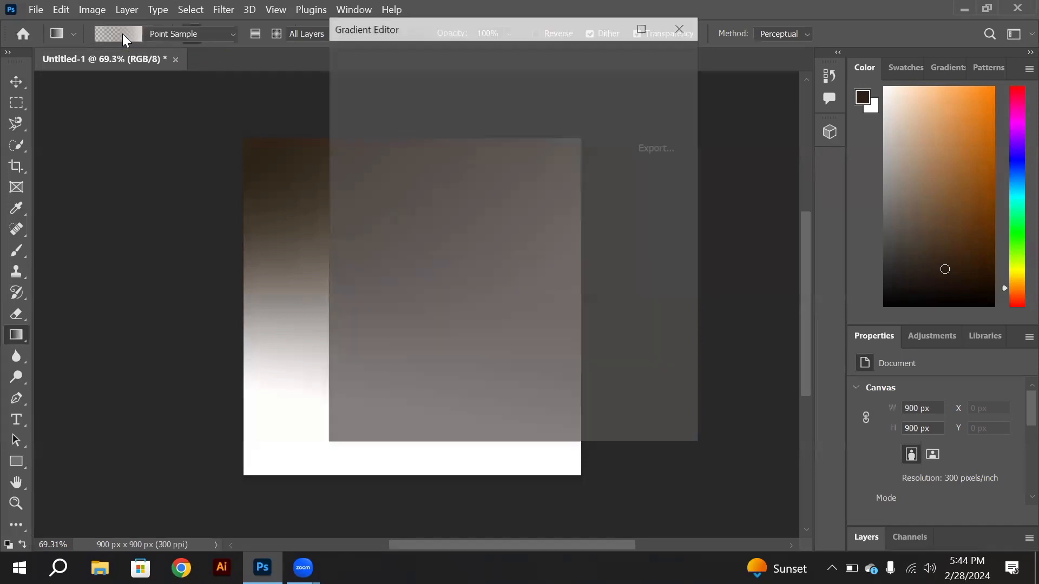
click(347, 330)
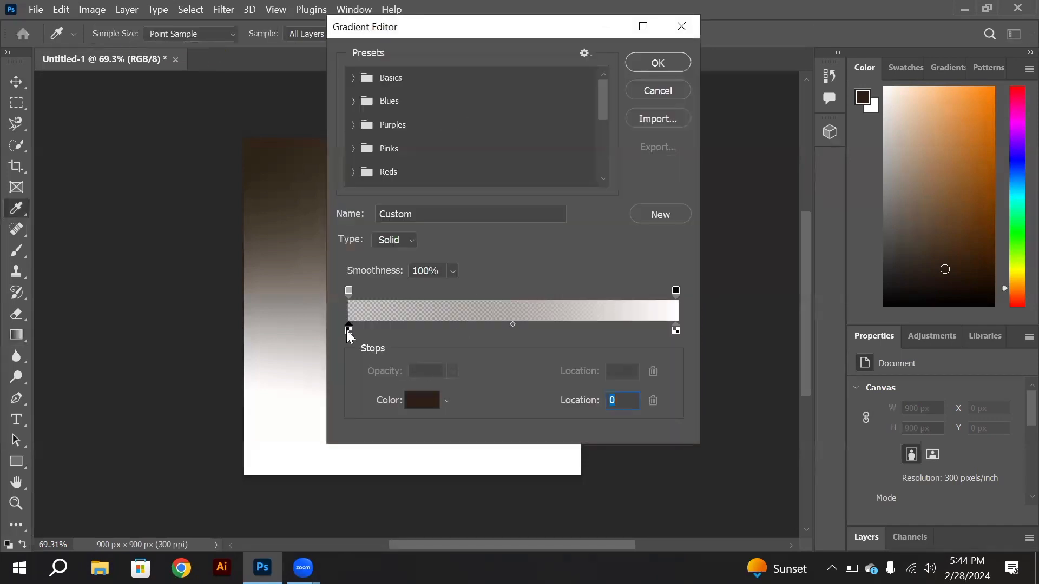
click(348, 290)
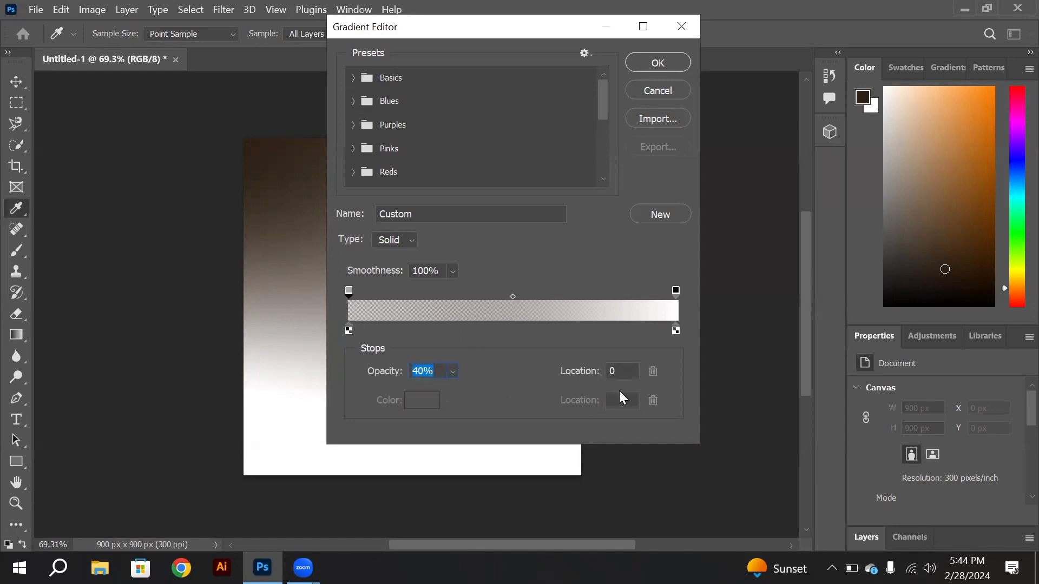
click(348, 331)
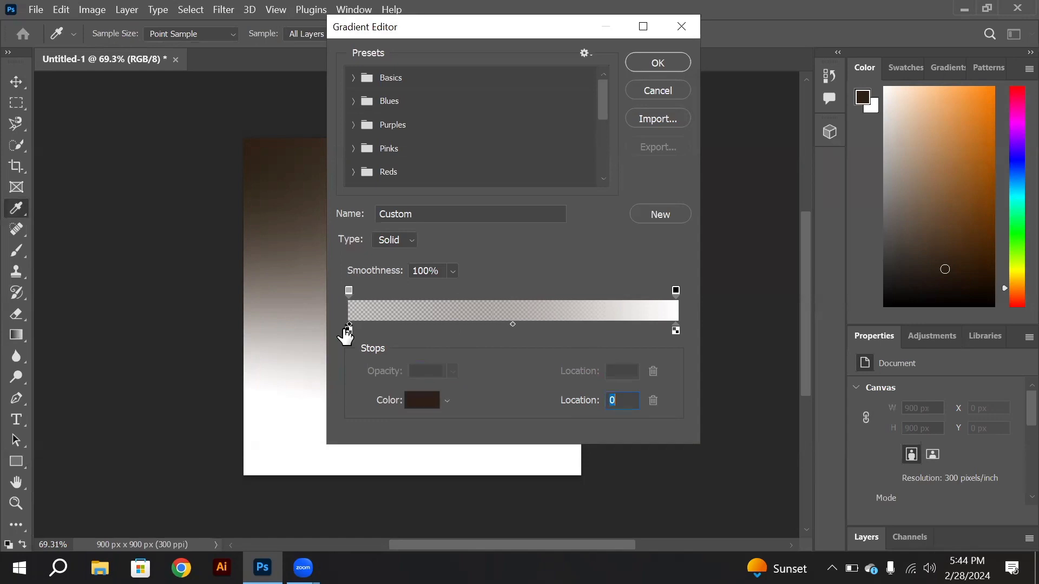
click(425, 401)
mouse_move(735, 245)
mouse_down()
mouse_move(769, 162)
mouse_move(803, 146)
mouse_up()
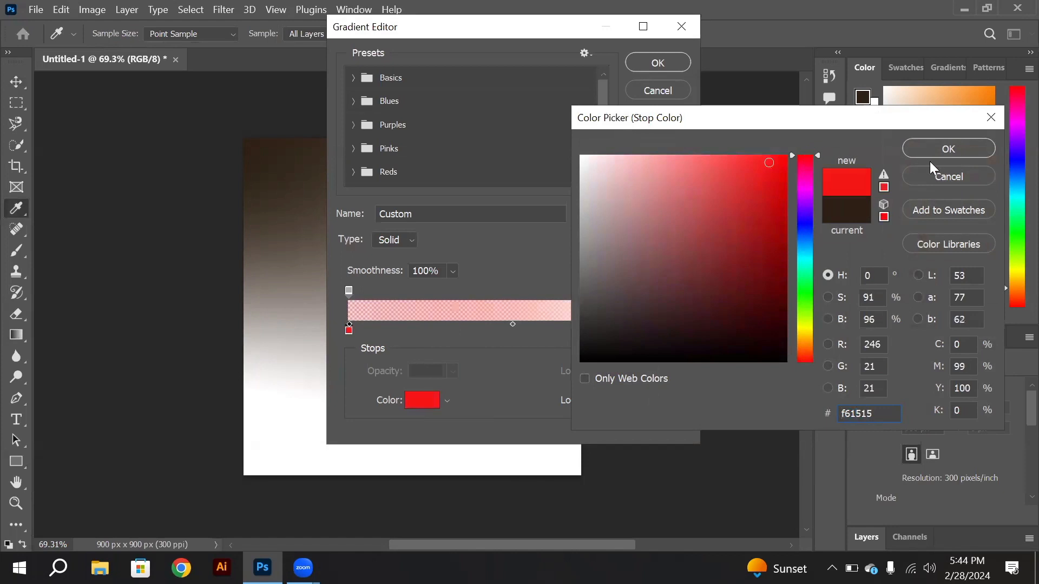
click(942, 149)
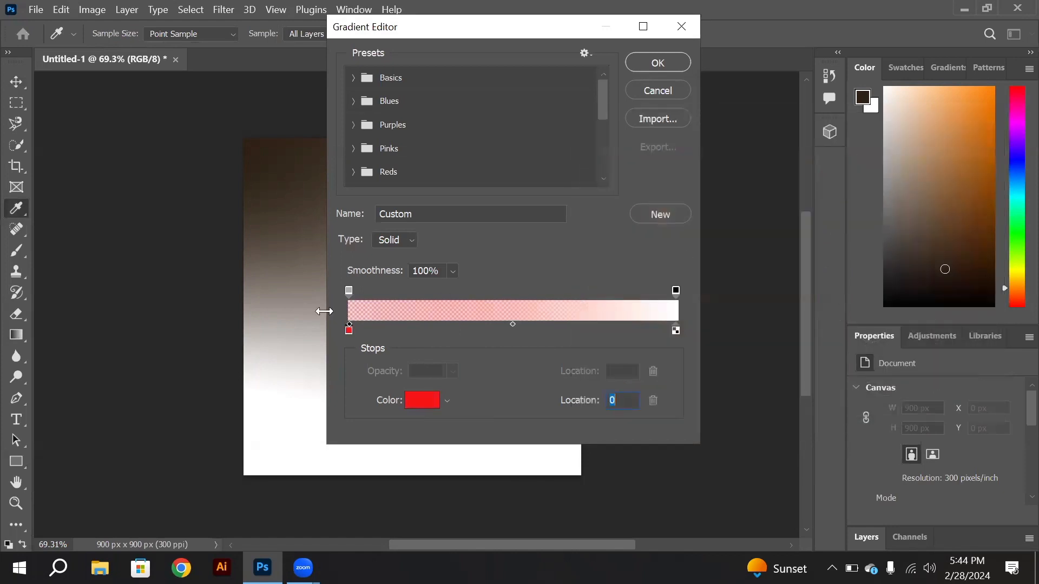
Set the opacity of the red gradient's starting opacity stop to 100%.
click(348, 291)
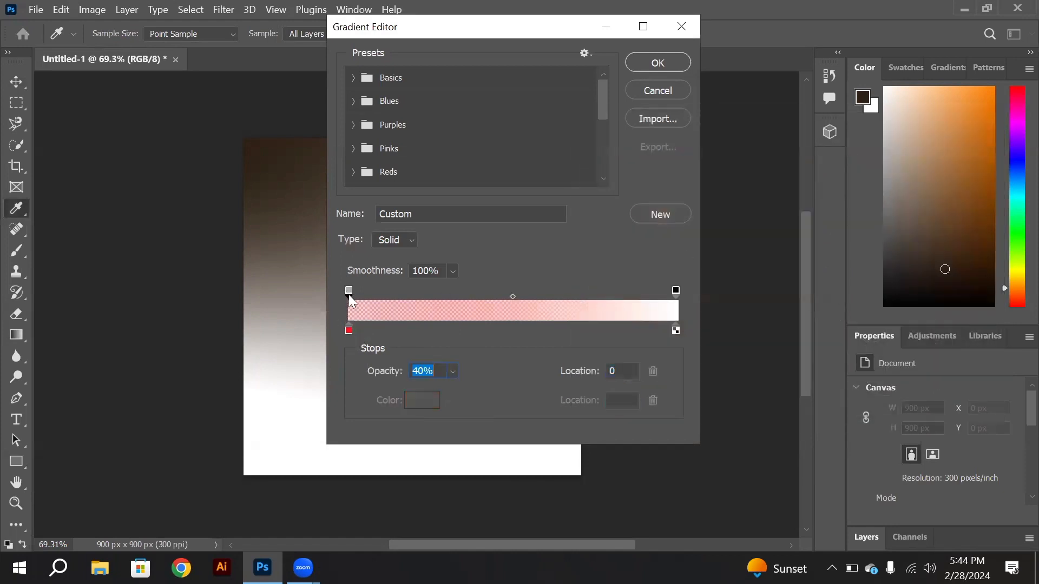
click(453, 371)
drag(458, 392, 527, 391)
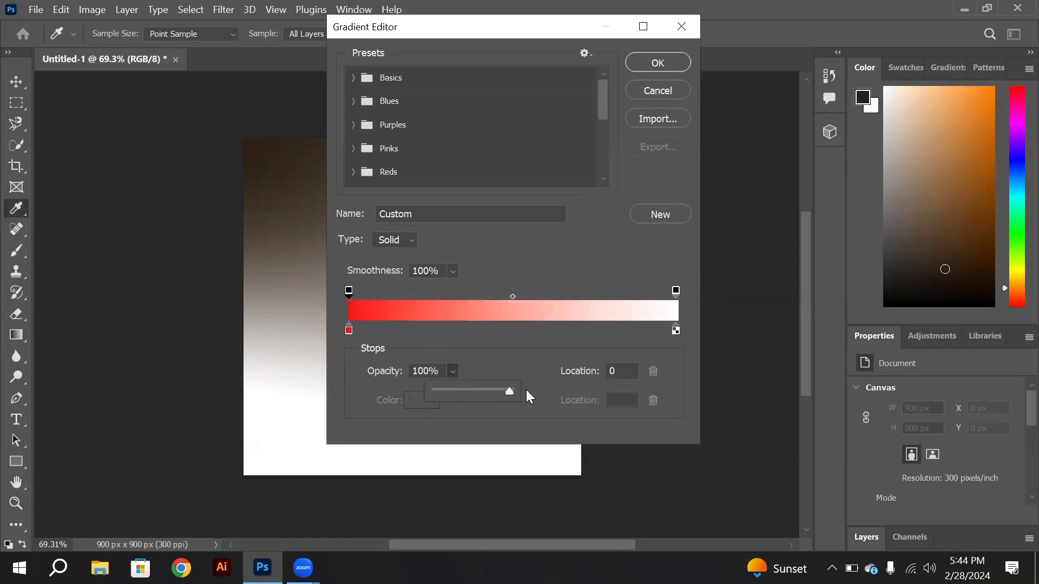
Set the gradient's ending color stop at location 100 to cyan 04bdd3.
click(675, 330)
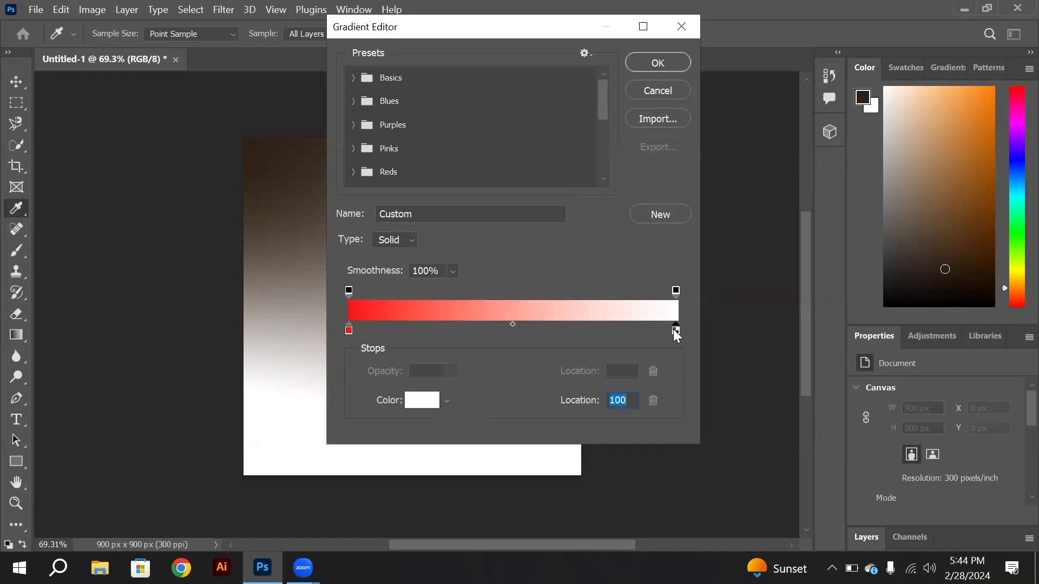
click(415, 398)
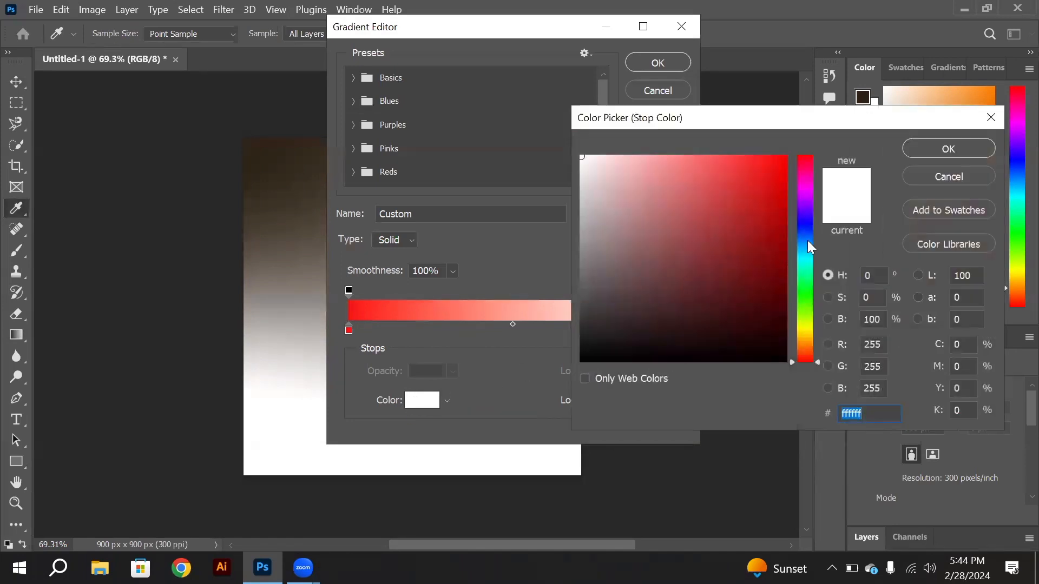
mouse_move(807, 240)
mouse_down()
mouse_move(802, 276)
mouse_move(801, 231)
mouse_move(796, 250)
mouse_up()
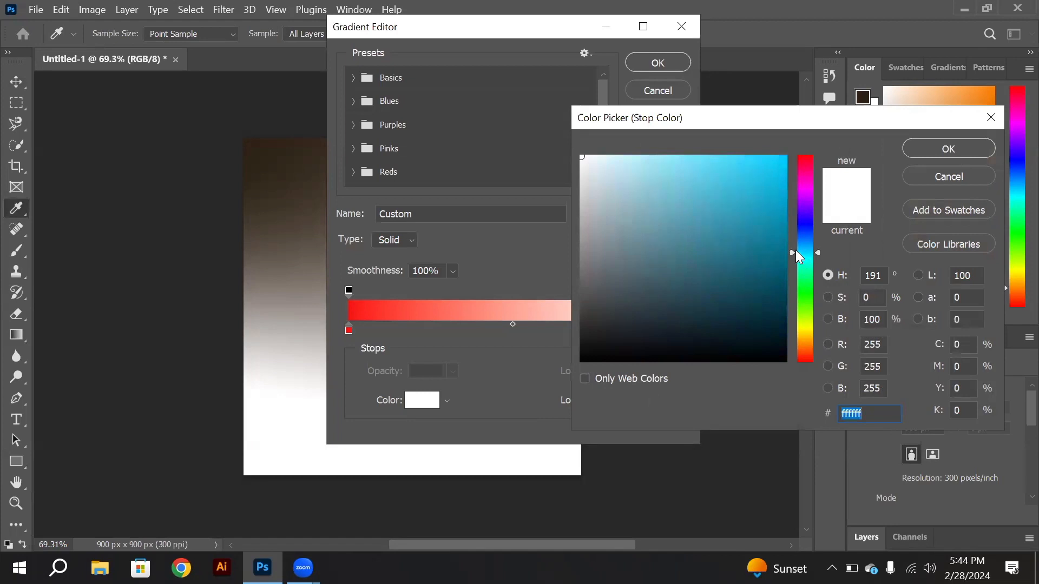
drag(739, 183, 773, 155)
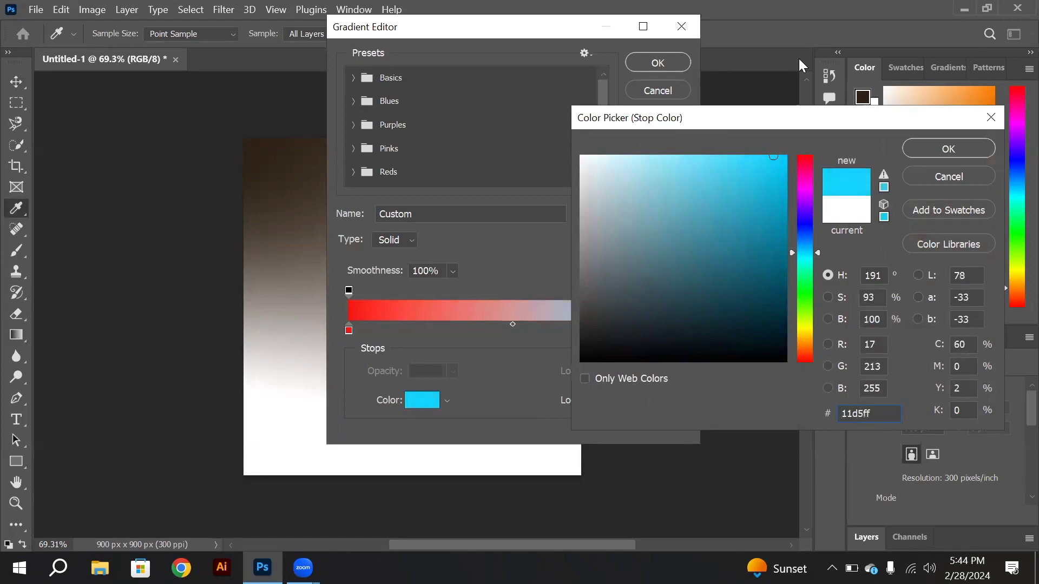
double_click(935, 154)
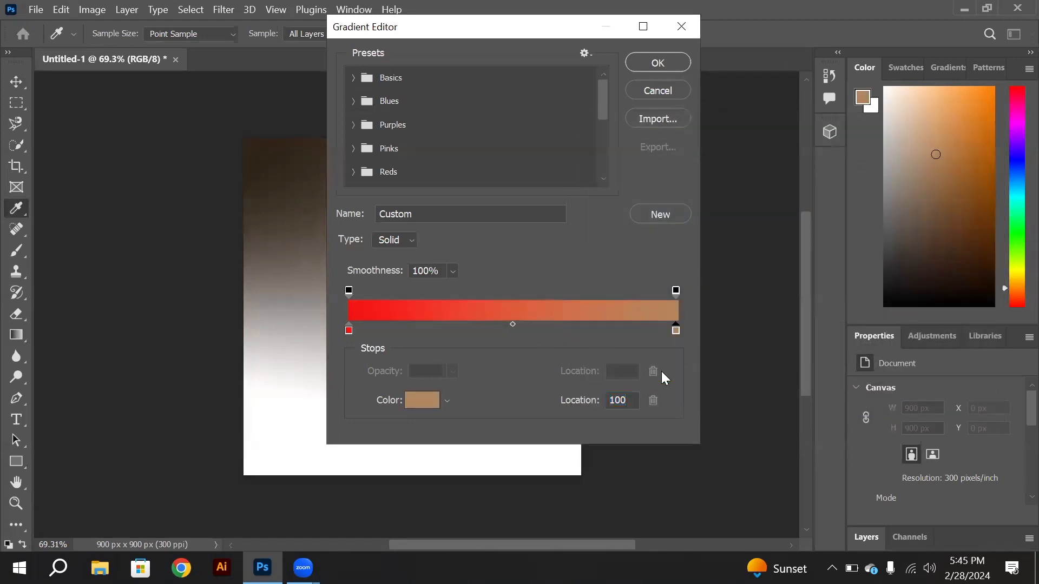
click(413, 402)
drag(802, 211, 799, 254)
click(783, 191)
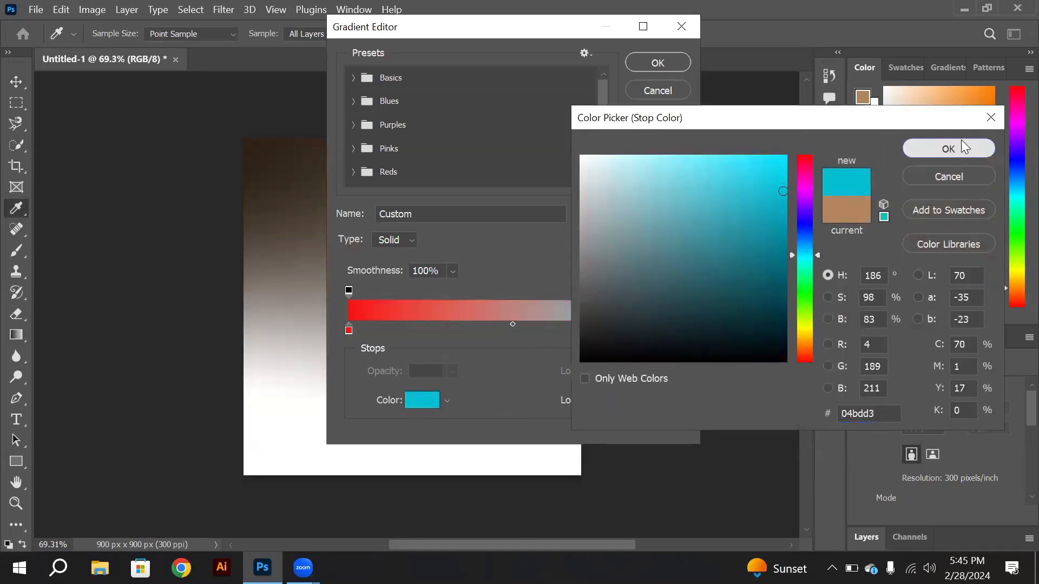
click(961, 142)
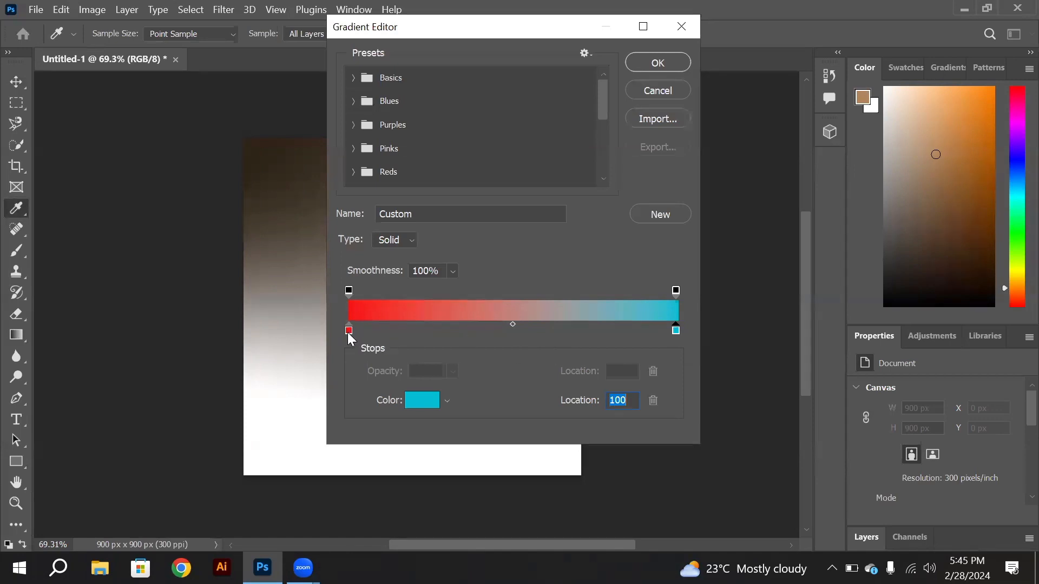
Move the red color stop to location 56 and remove the extra brown color stop at the gradient's start.
drag(349, 331, 531, 338)
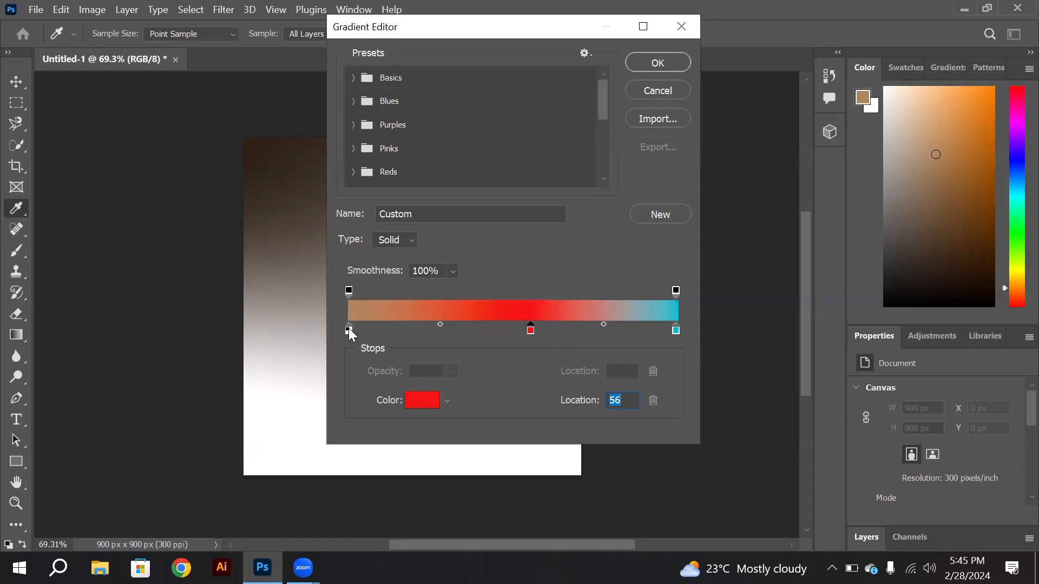
click(349, 331)
drag(348, 331, 348, 372)
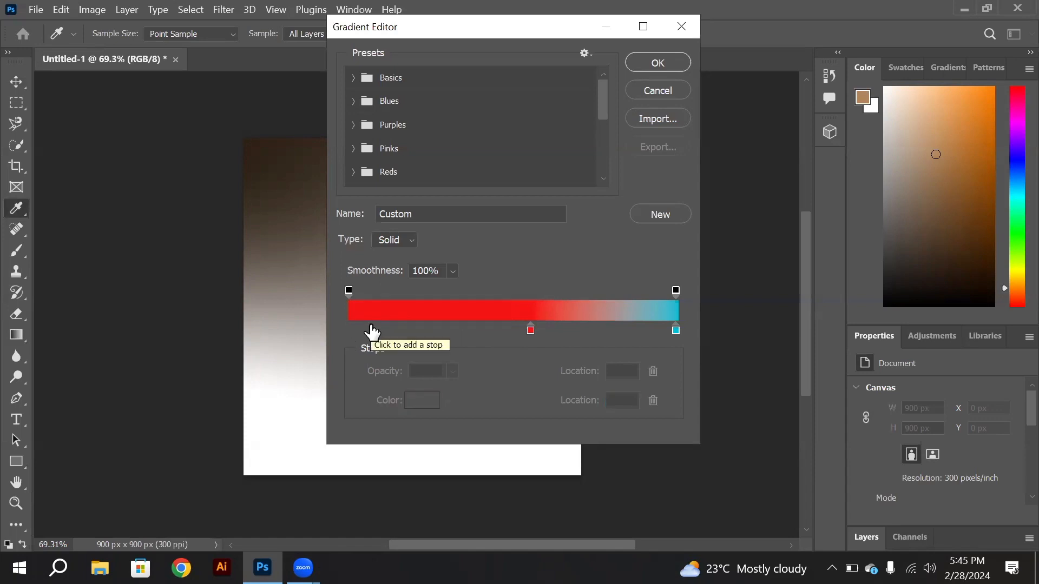
key(ctrl+z)
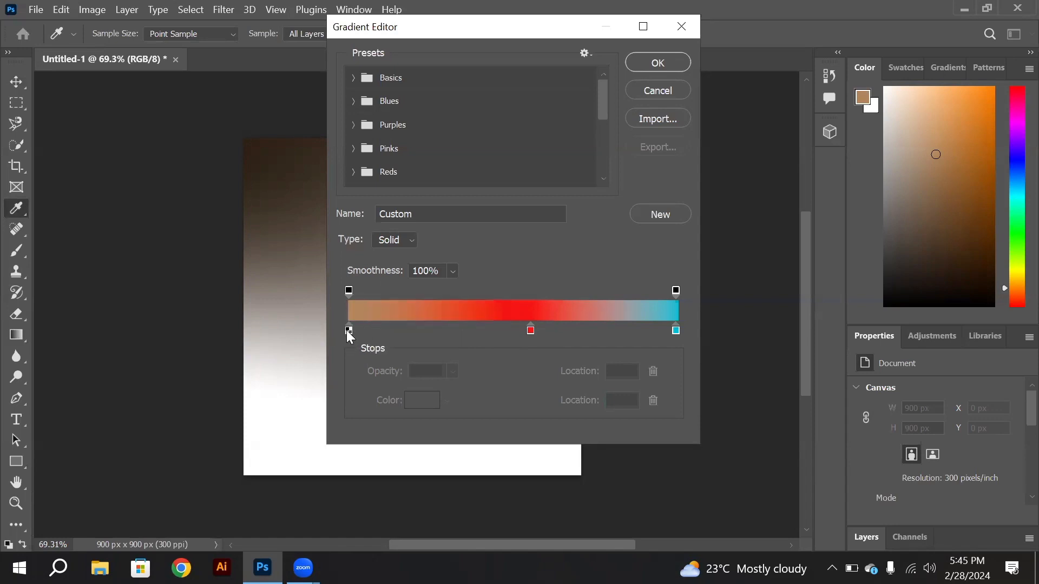
drag(349, 330, 346, 359)
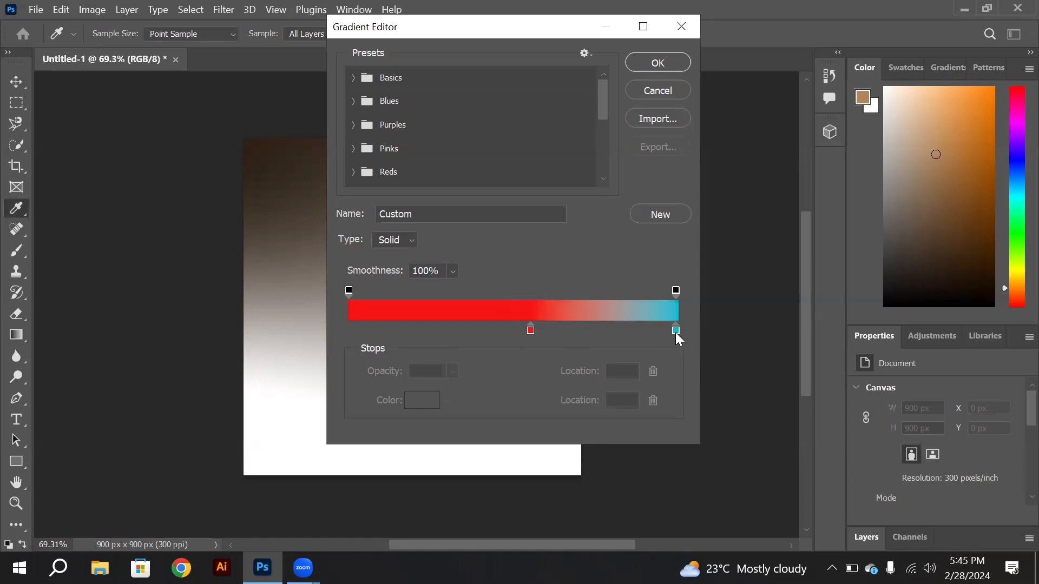
Move the cyan color stop to location 61, close to the red stop, and accept the edited gradient.
drag(676, 331, 551, 332)
double_click(550, 331)
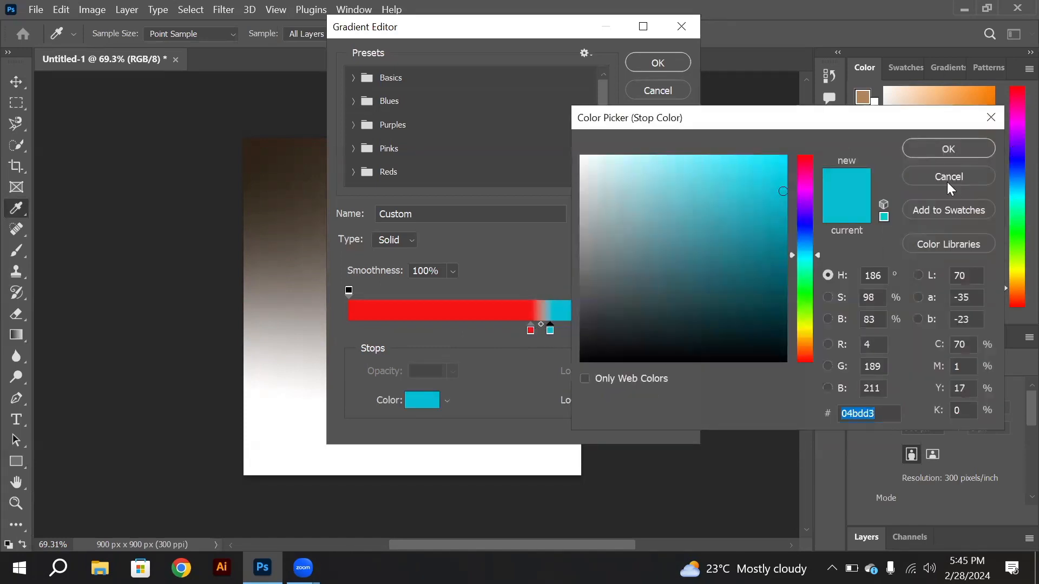
click(947, 181)
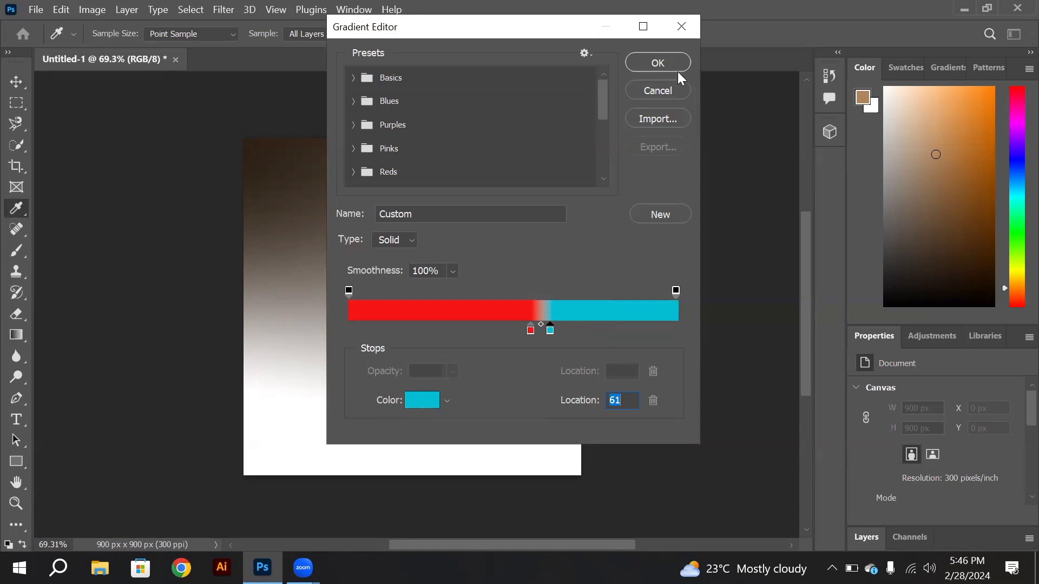
click(664, 64)
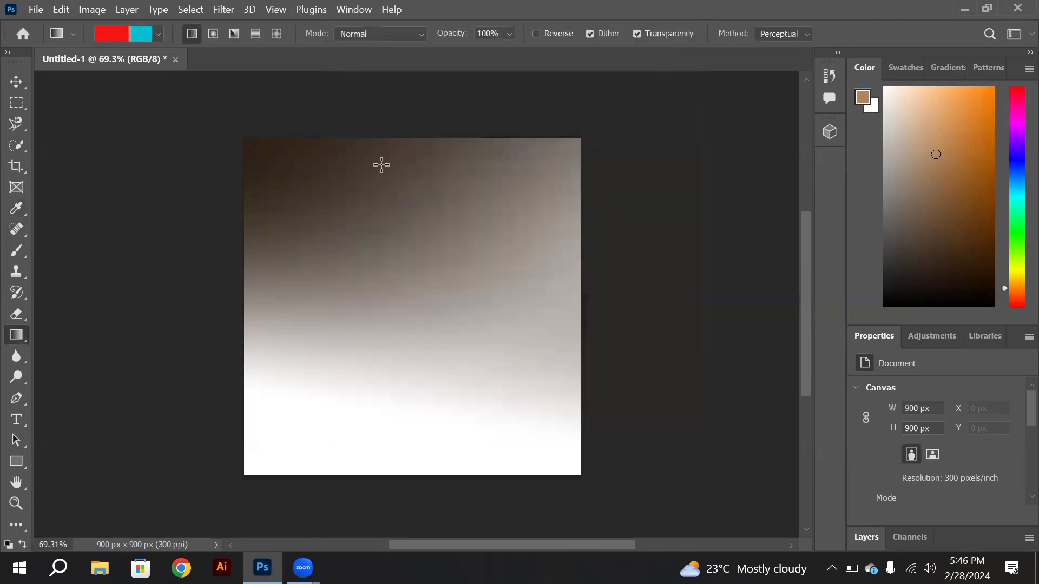
Draw the red-to-cyan gradient down the canvas in linear style, and again in radial style centred in the lower-right area.
drag(382, 152, 373, 359)
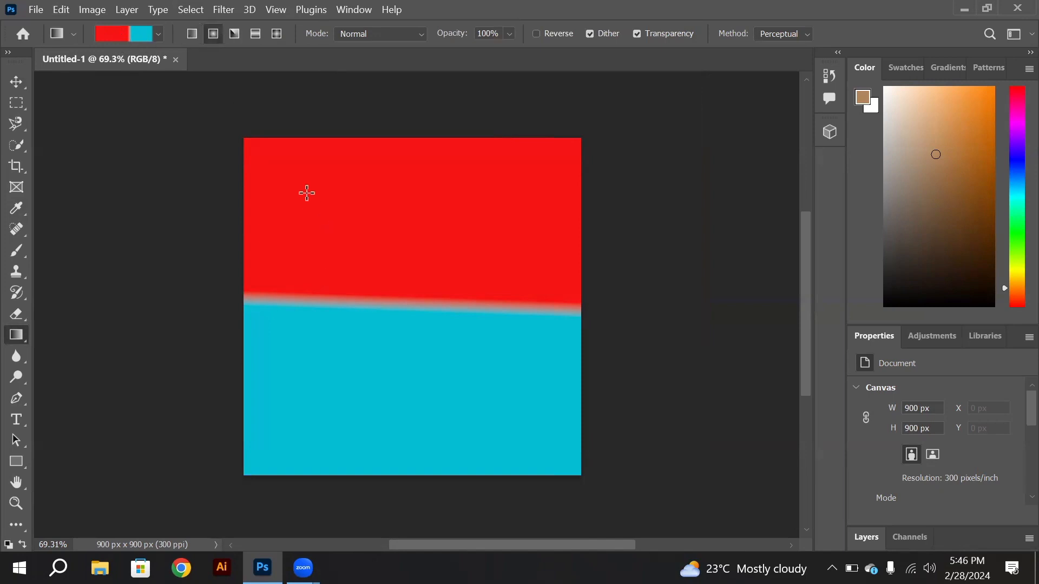
drag(306, 193, 483, 415)
drag(470, 411, 457, 345)
drag(313, 116, 304, 111)
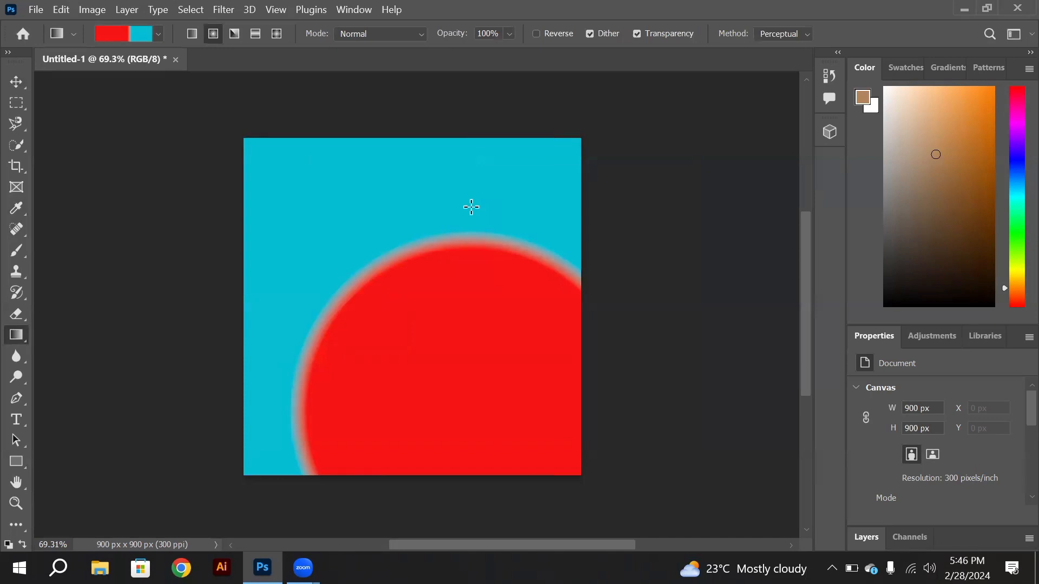
Switch to the angle gradient style and draw it diagonally across the canvas, finishing with one from upper right toward lower left.
click(236, 35)
drag(313, 170, 451, 317)
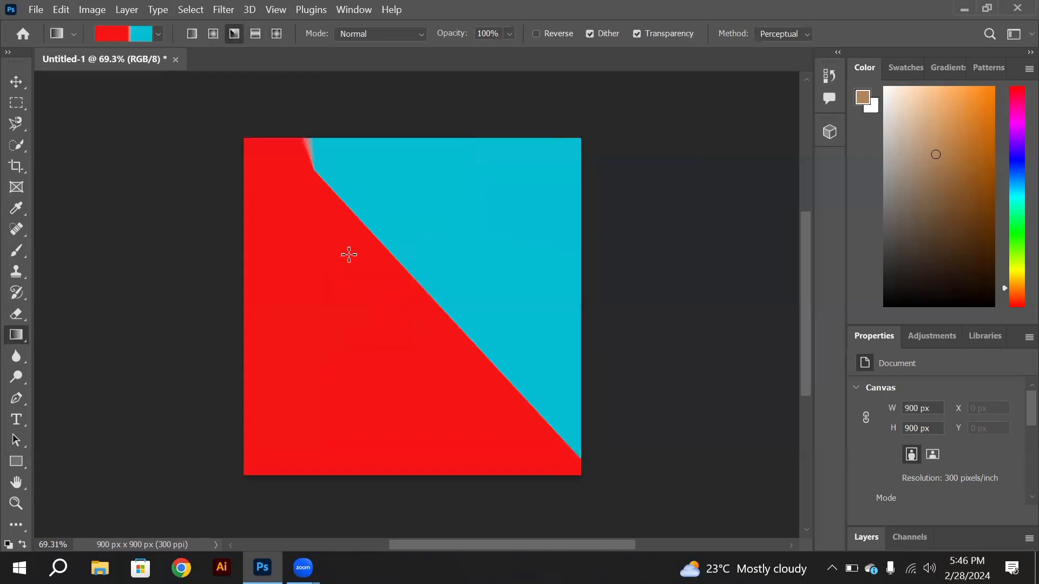
drag(503, 193, 387, 332)
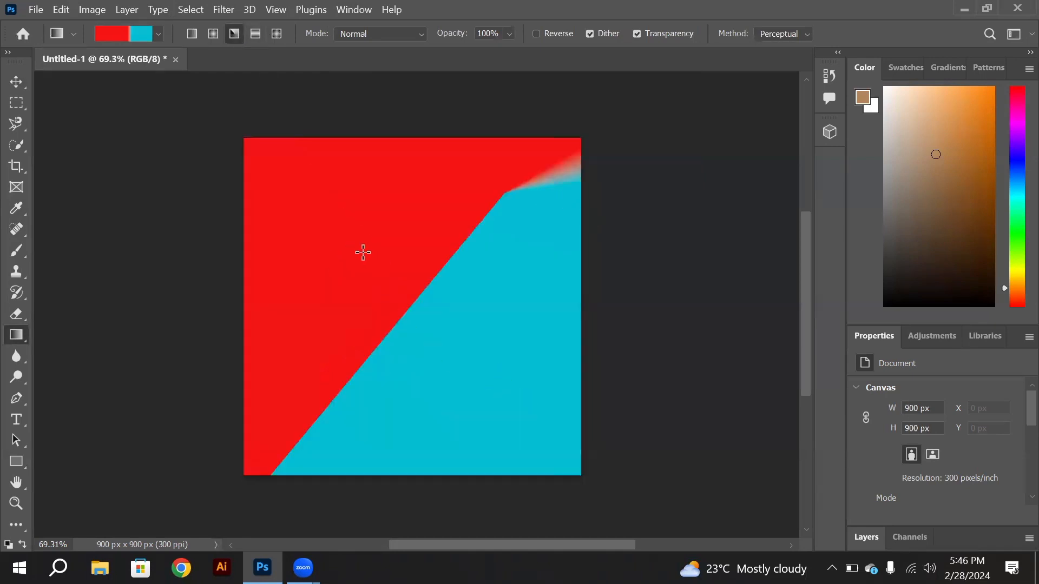
Draw another angle gradient toward the lower right, and draw the gradient diagonally twice in reflected style.
drag(363, 253, 476, 389)
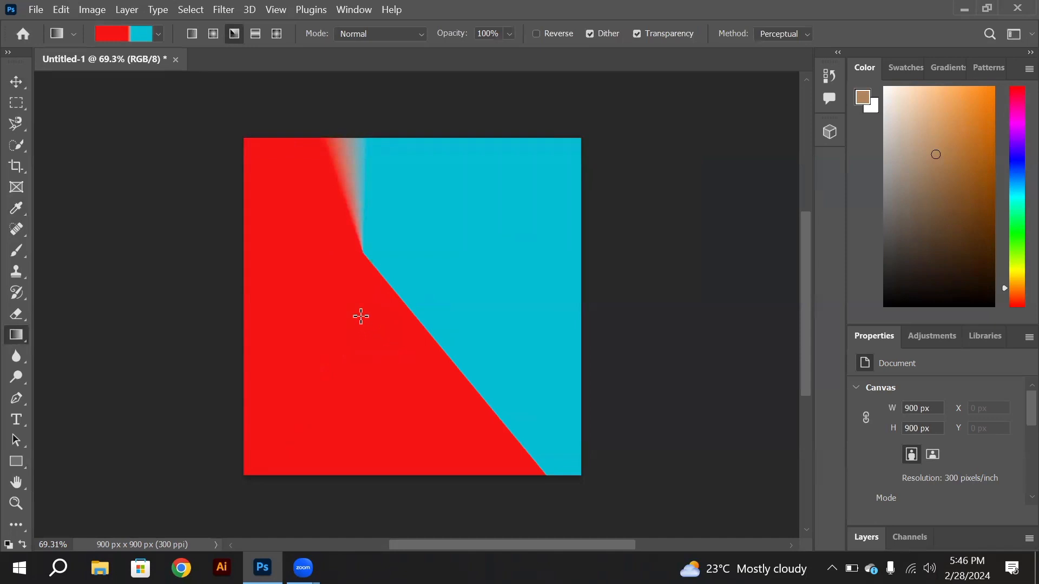
click(255, 33)
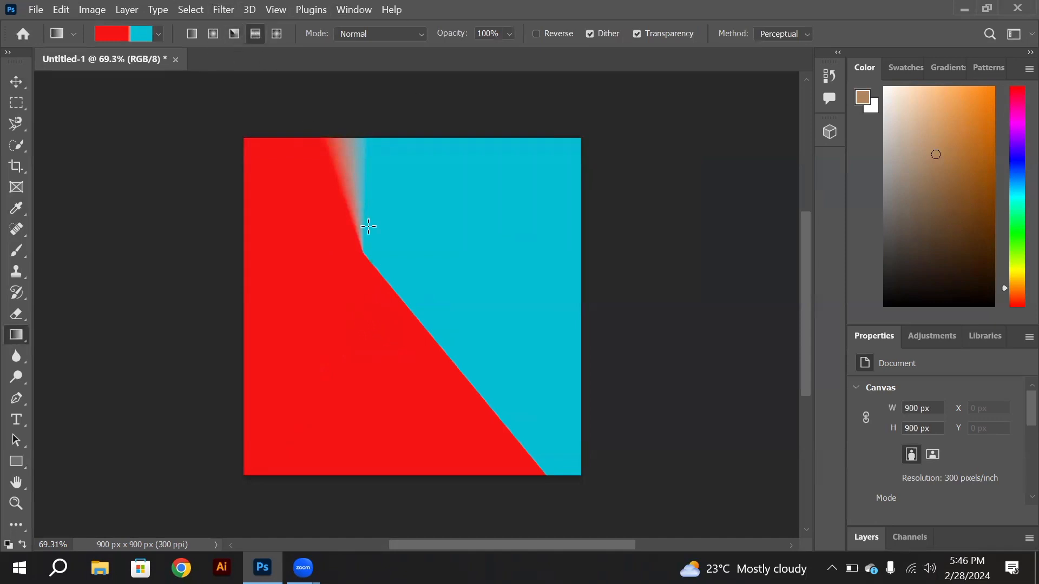
drag(330, 218, 484, 468)
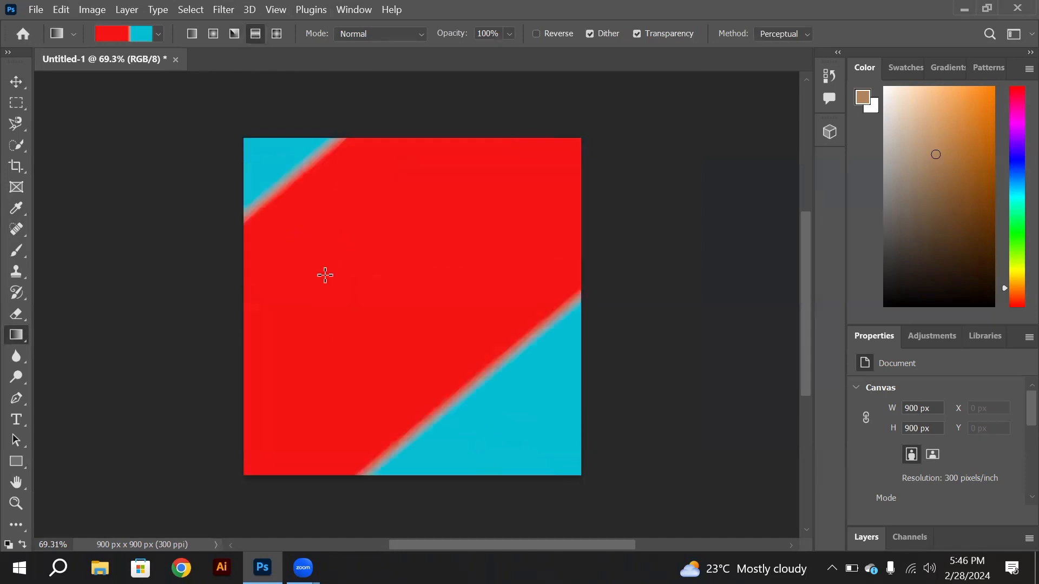
drag(297, 238, 409, 324)
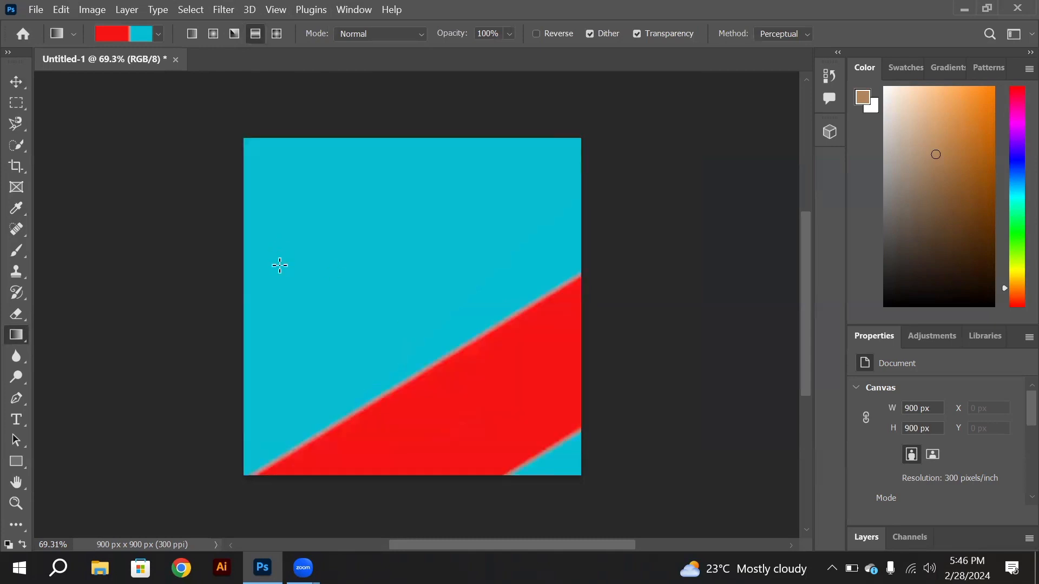
Switch to the diamond gradient style and draw it diagonally several times, finishing with one from the canvas's upper-left corner toward the centre.
click(276, 34)
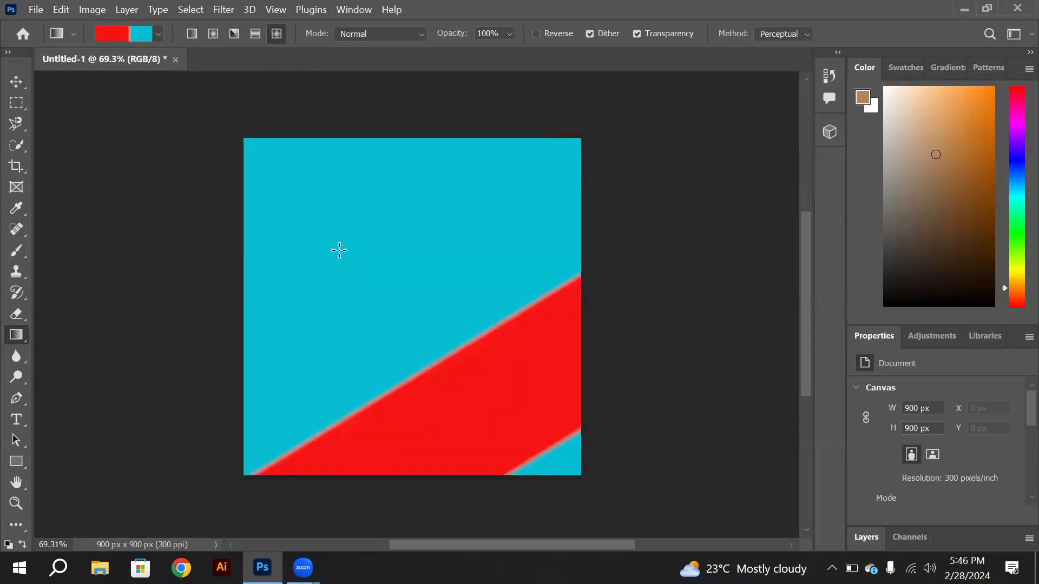
drag(336, 244, 474, 381)
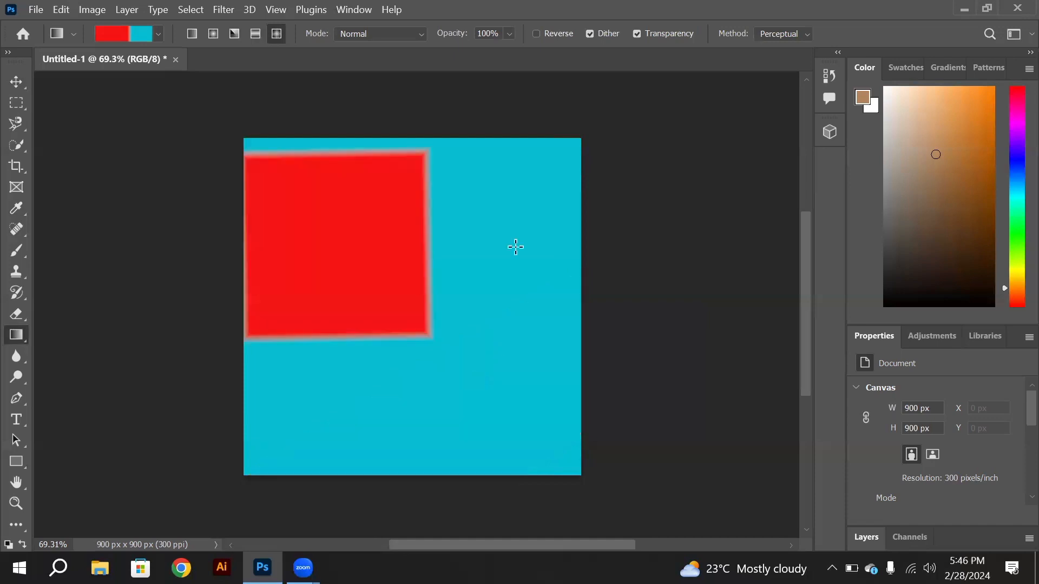
drag(515, 238, 329, 366)
drag(357, 287, 503, 438)
drag(263, 154, 462, 344)
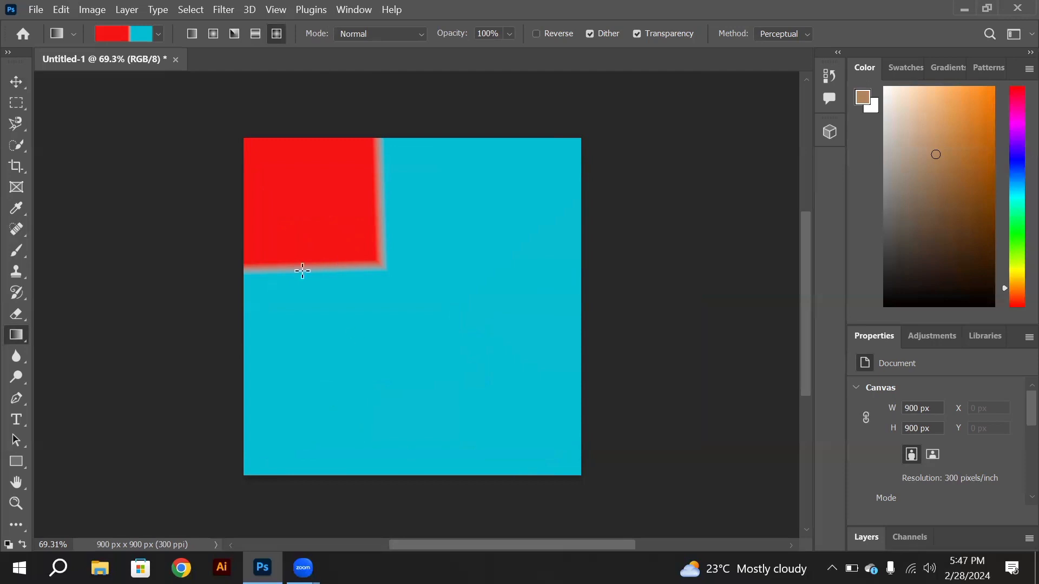
Show the layers, set the gradient's blending mode to Linear Light, and draw the diamond gradient from upper right toward lower left.
click(396, 35)
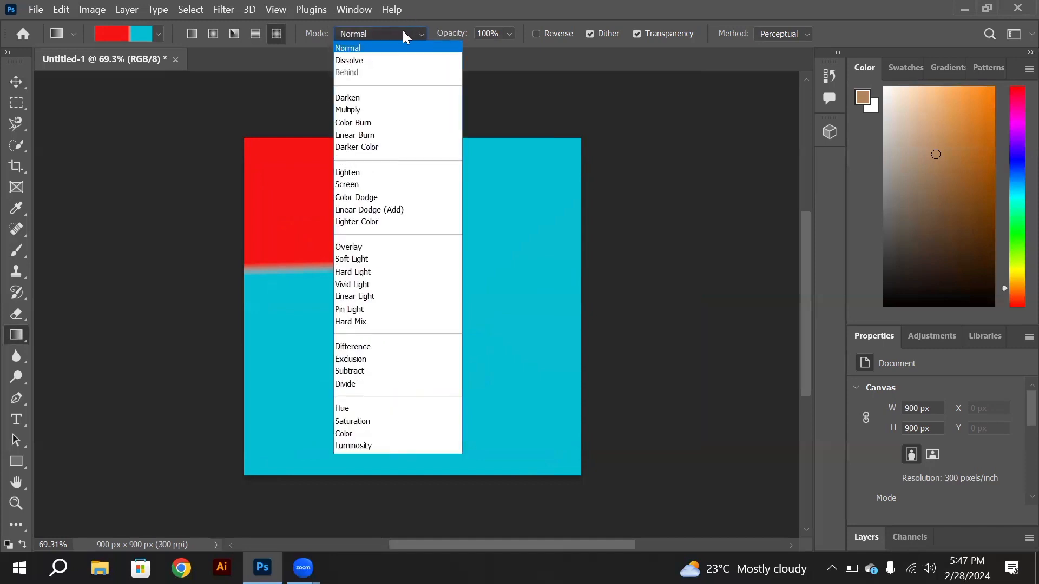
click(403, 33)
click(865, 538)
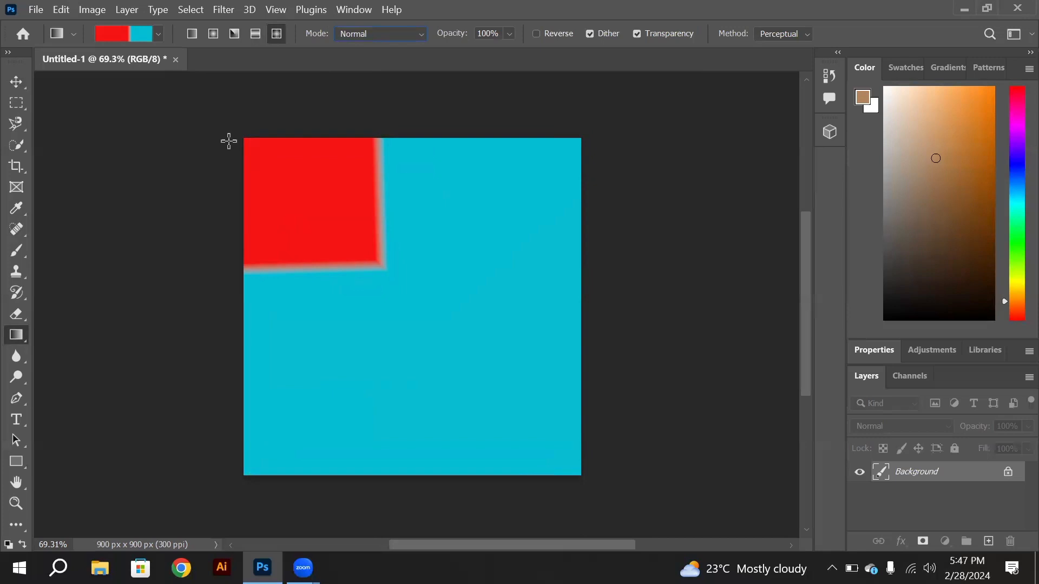
click(363, 31)
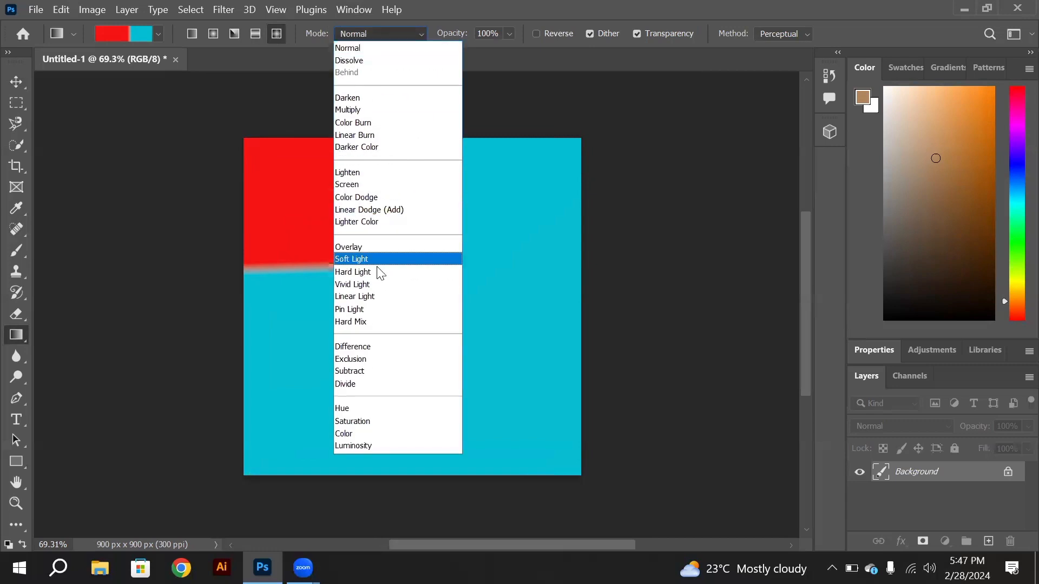
click(379, 296)
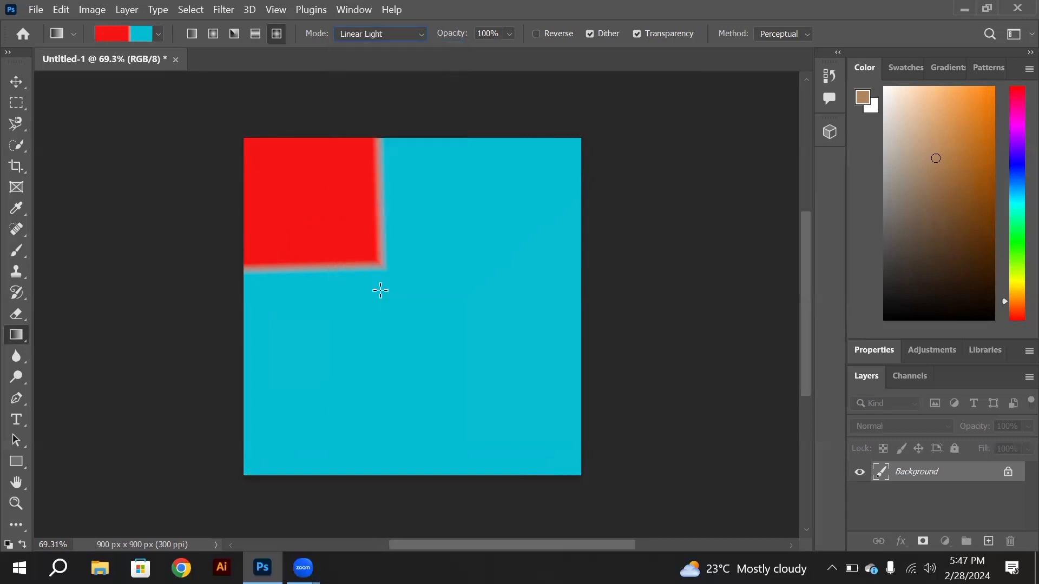
drag(481, 193, 374, 390)
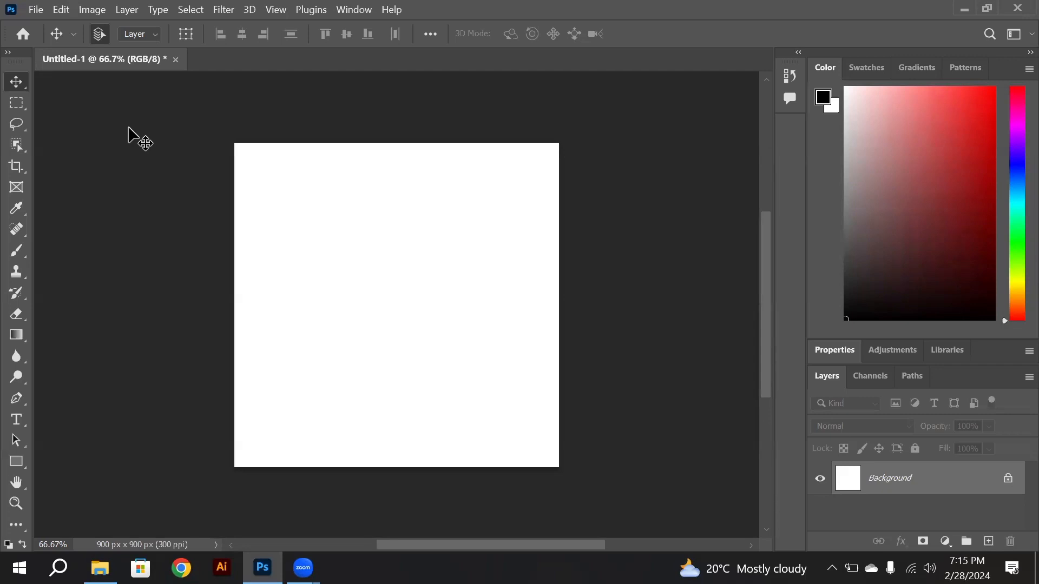
Draw a black rectangle about 46 × 41 px in the upper-left area of the blank canvas with the Rectangle tool.
click(16, 461)
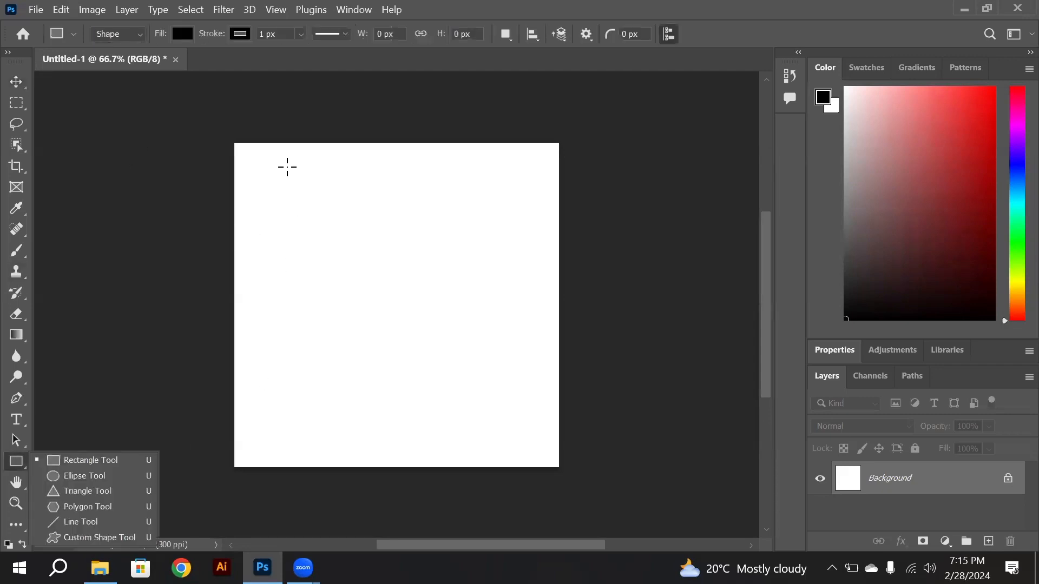
scroll(288, 167, up, 3)
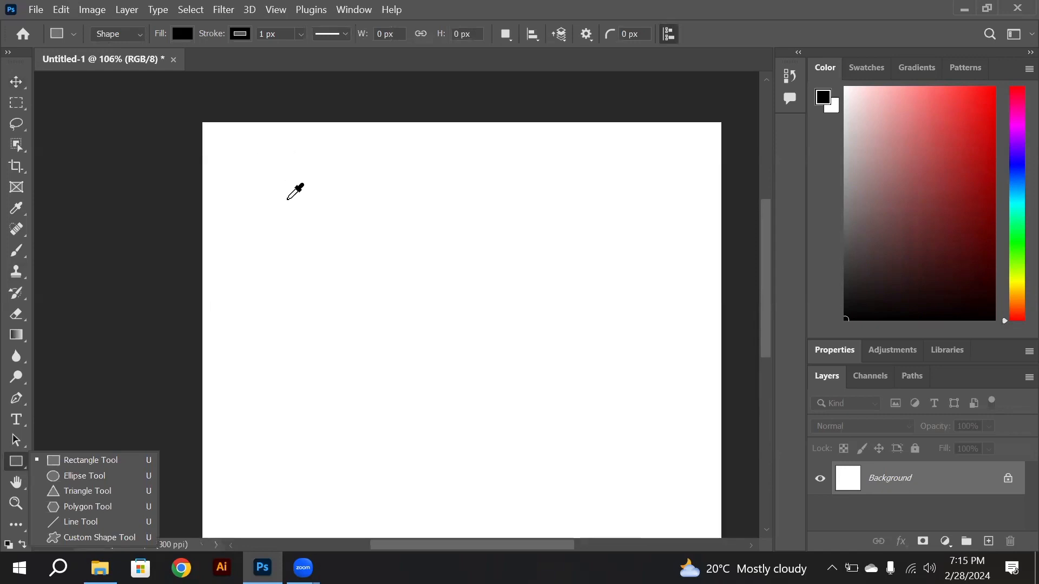
scroll(286, 178, down, 1)
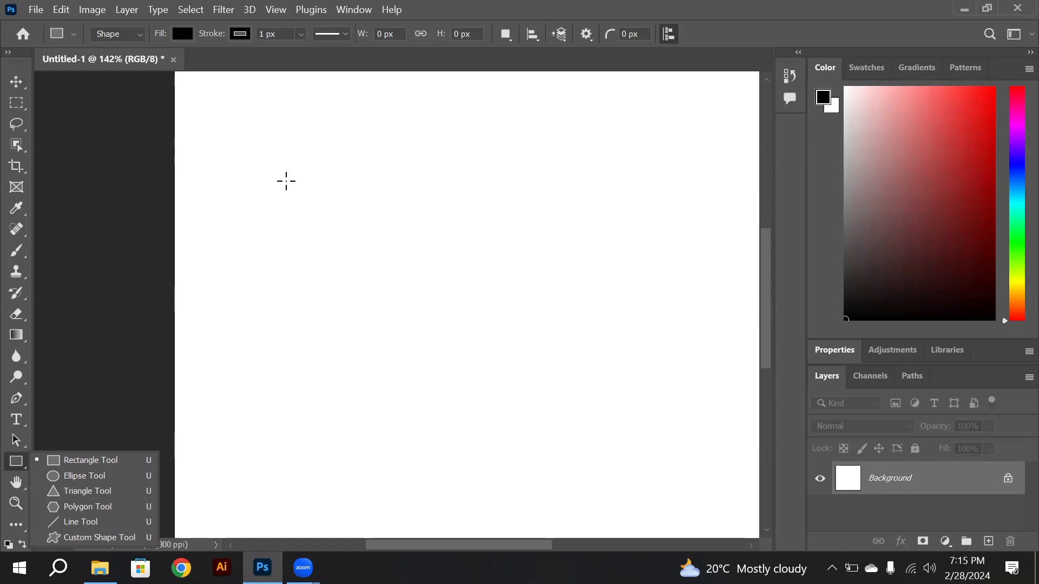
drag(265, 122, 301, 153)
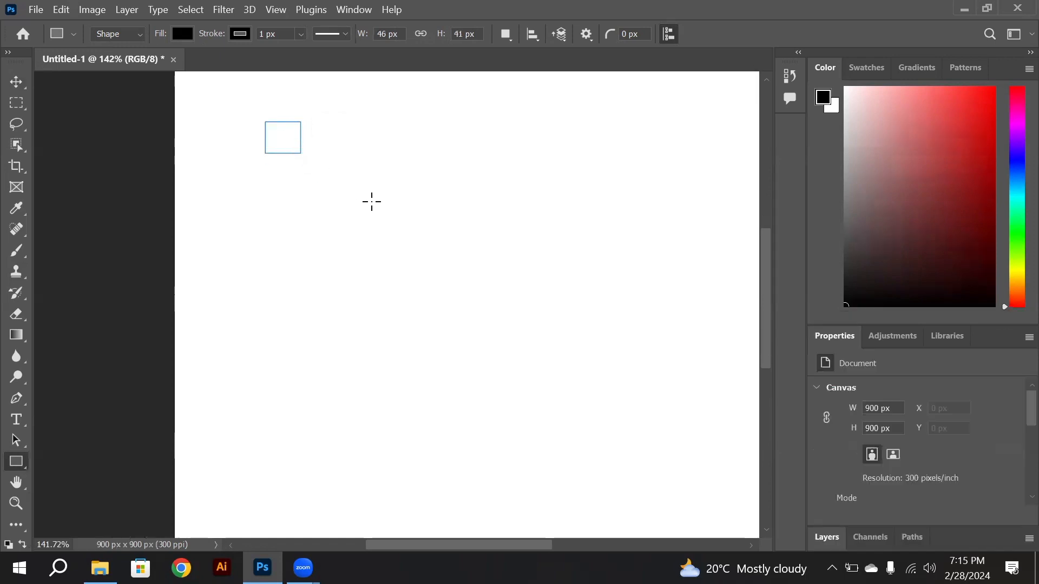
Duplicate the black rectangle three times, scatter the copies over the canvas's upper-left area, and clear the selection.
click(23, 81)
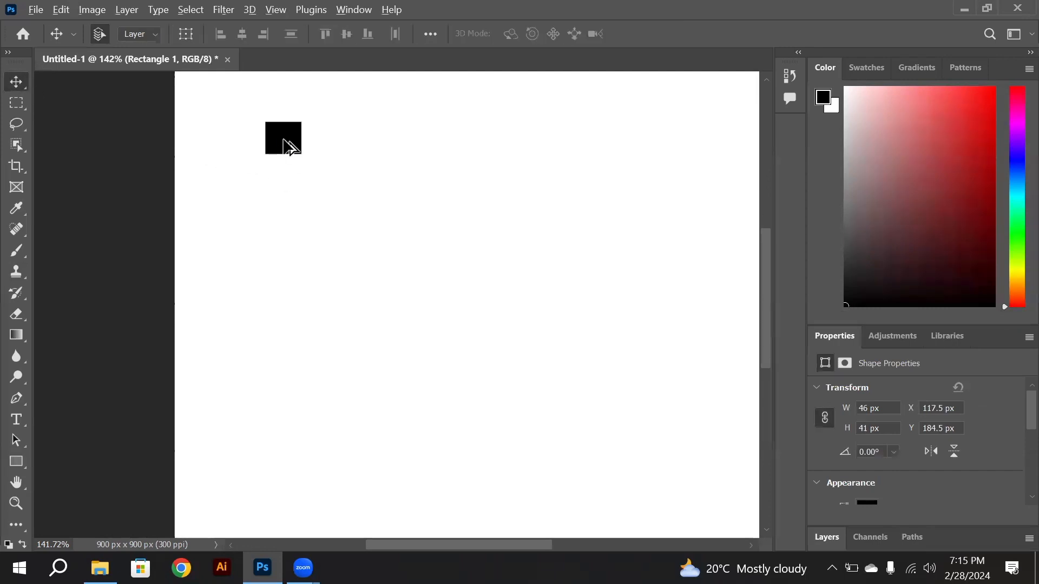
drag(287, 142, 286, 192)
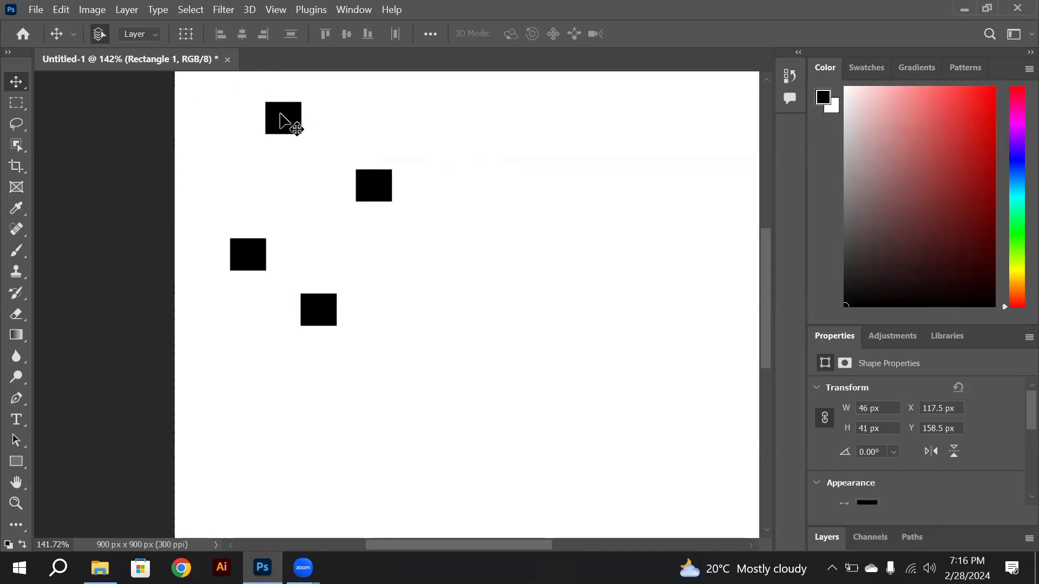
click(266, 237)
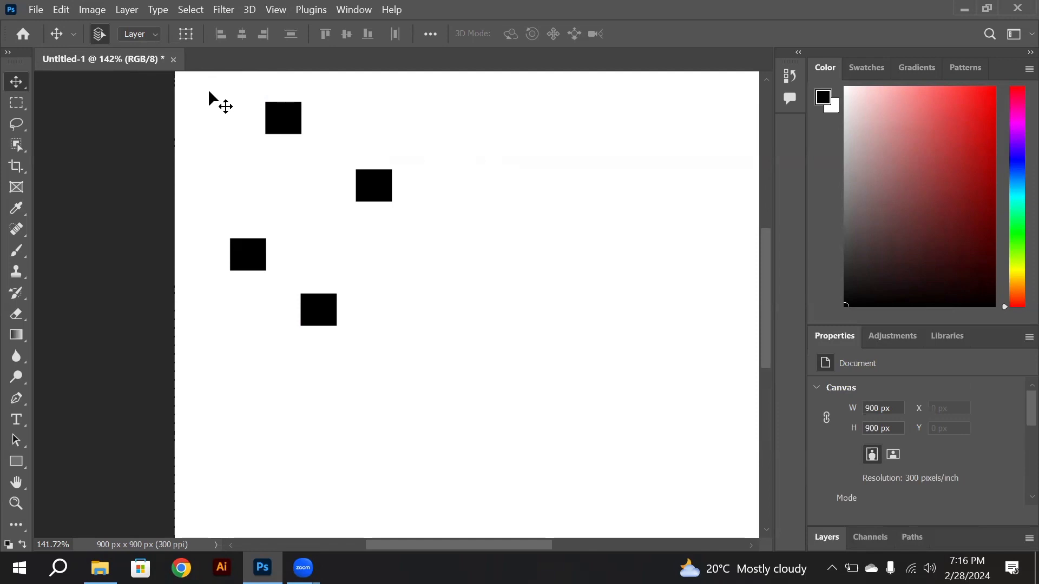
Select all four rectangles together and check their selected entries in the layer list.
drag(209, 91, 418, 367)
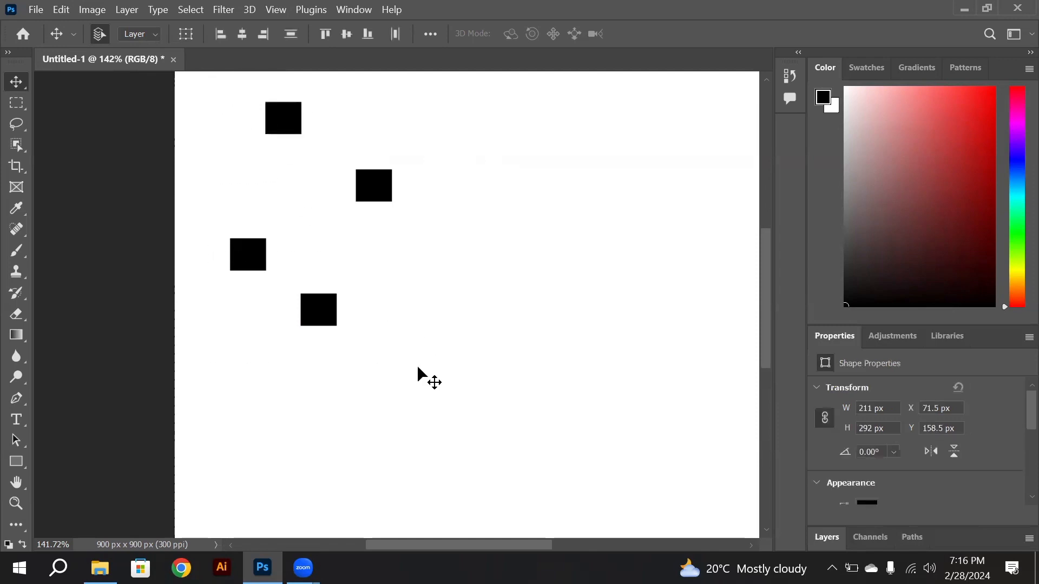
key(F7)
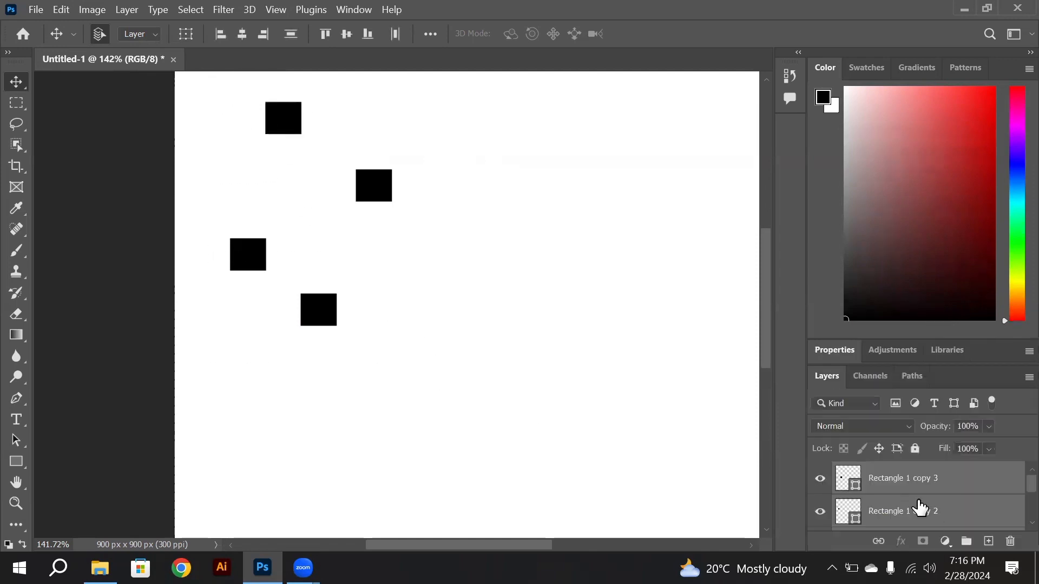
scroll(918, 501, down, 3)
scroll(918, 501, up, 3)
Try aligning the four rectangles by their left edges and by their horizontal centers, undoing each alignment.
click(223, 34)
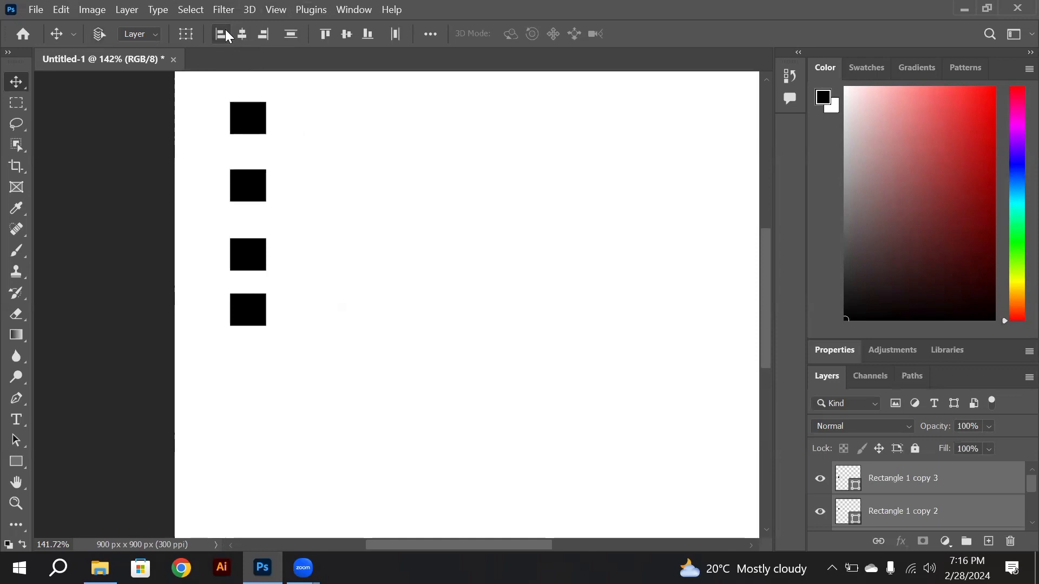
key(ctrl+z)
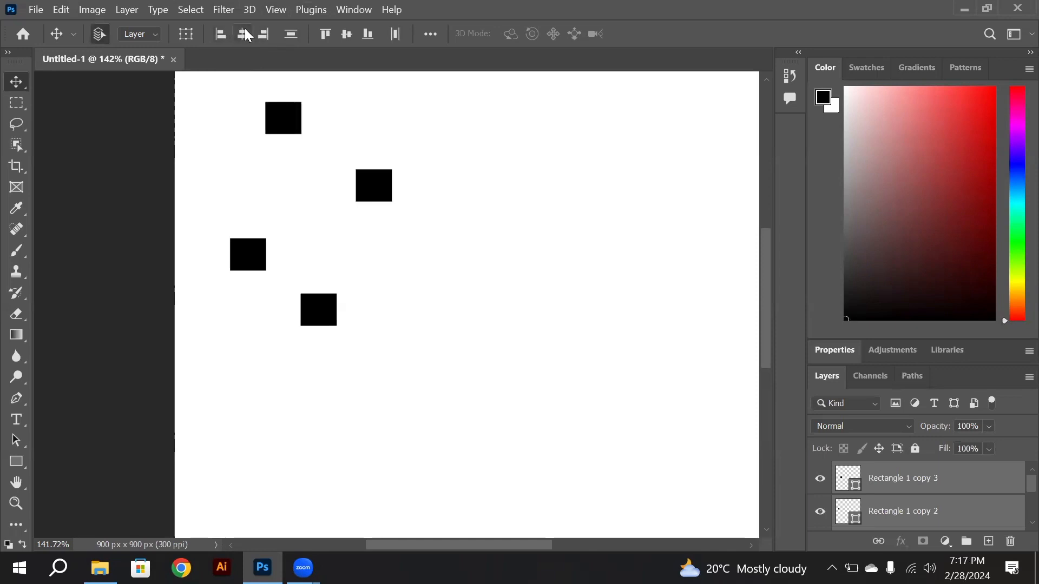
click(244, 34)
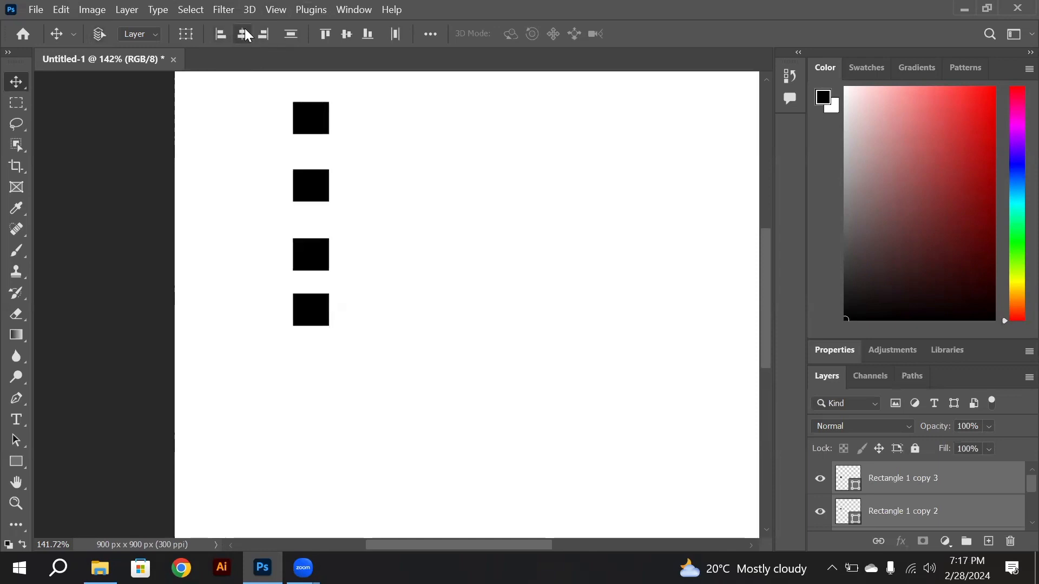
key(ctrl+z)
Align the four rectangles by their right edges and distribute them evenly in the vertical direction.
click(264, 35)
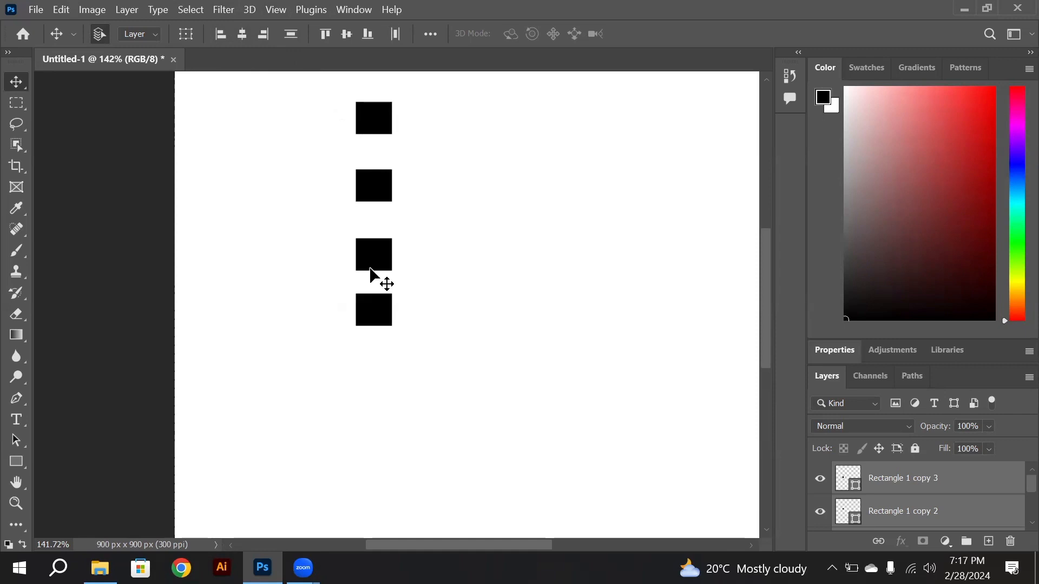
click(291, 33)
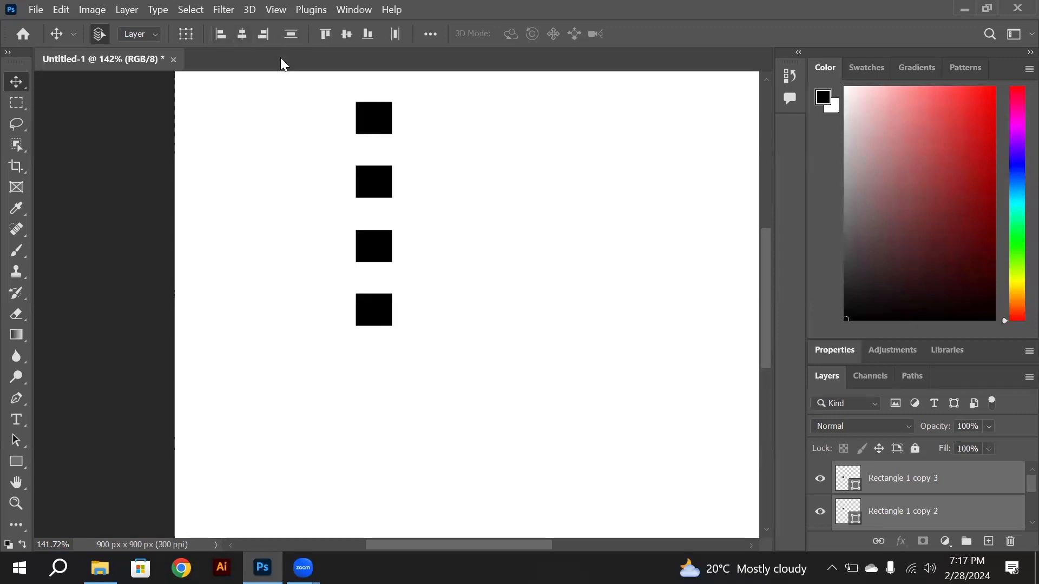
Rotate the column of four rectangles 90° with Free Transform so it forms a horizontal row, and commit the transform.
drag(311, 80, 462, 327)
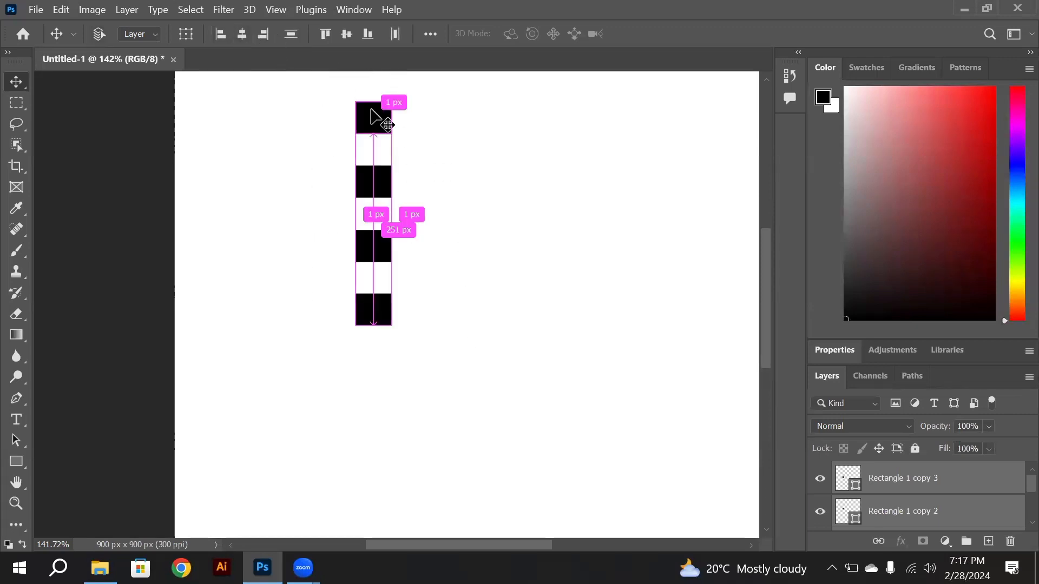
key(ctrl+t)
drag(390, 90, 552, 236)
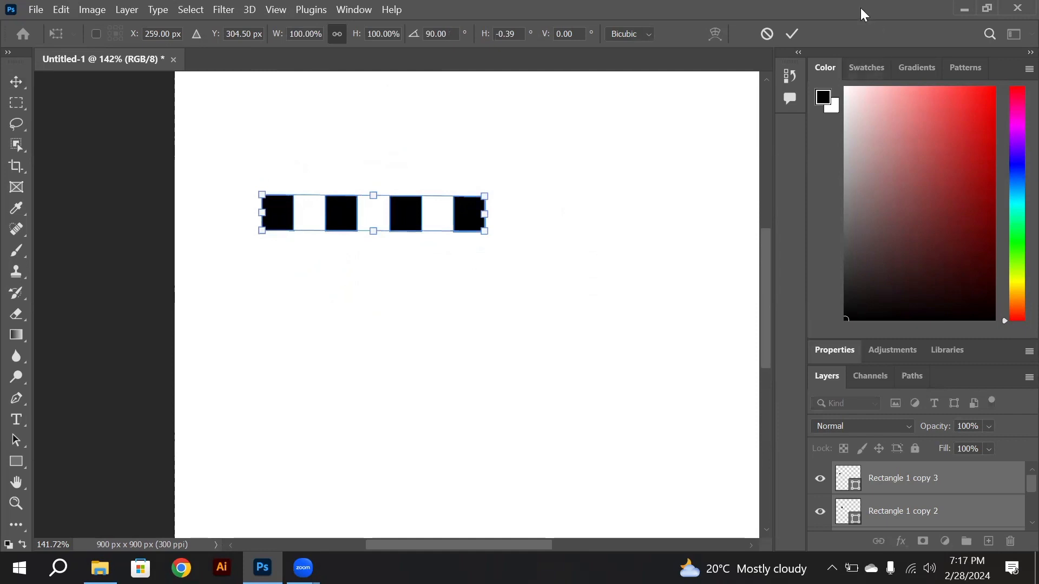
click(796, 33)
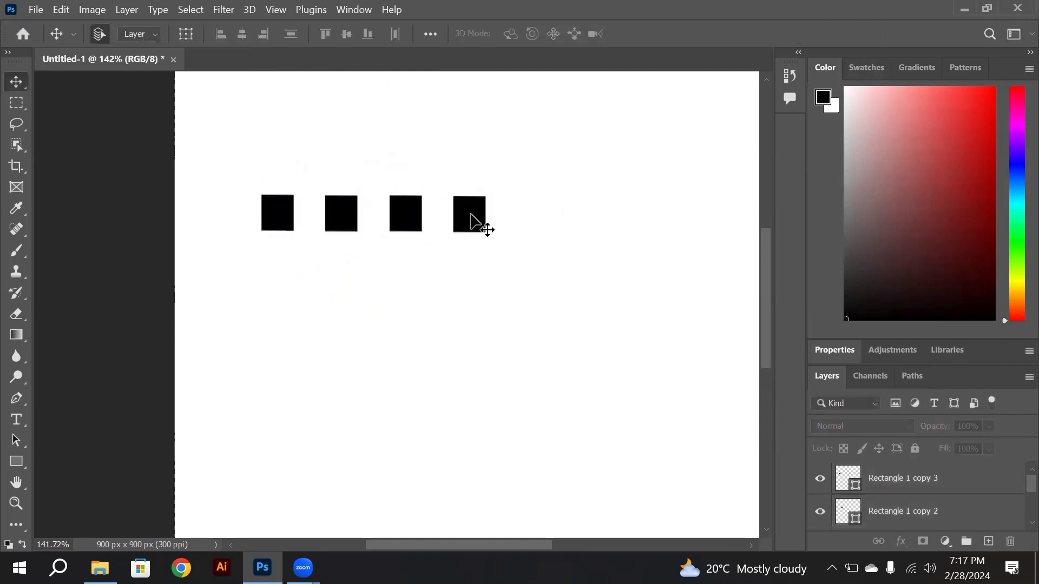
Move the four rectangles of the row to scattered positions at different heights and select them all.
drag(480, 225, 497, 254)
drag(406, 220, 433, 173)
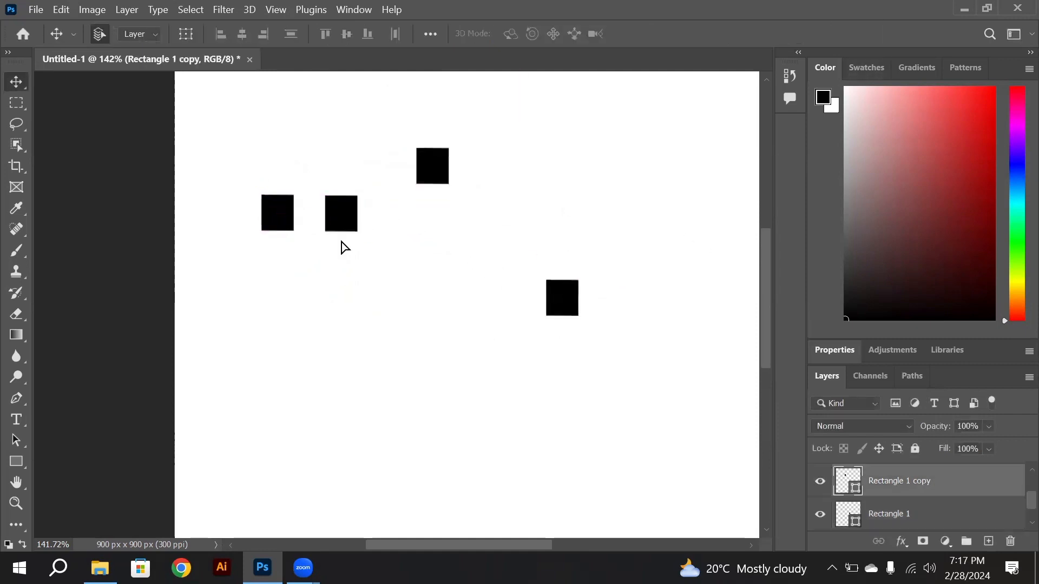
drag(342, 227, 350, 312)
drag(293, 209, 273, 180)
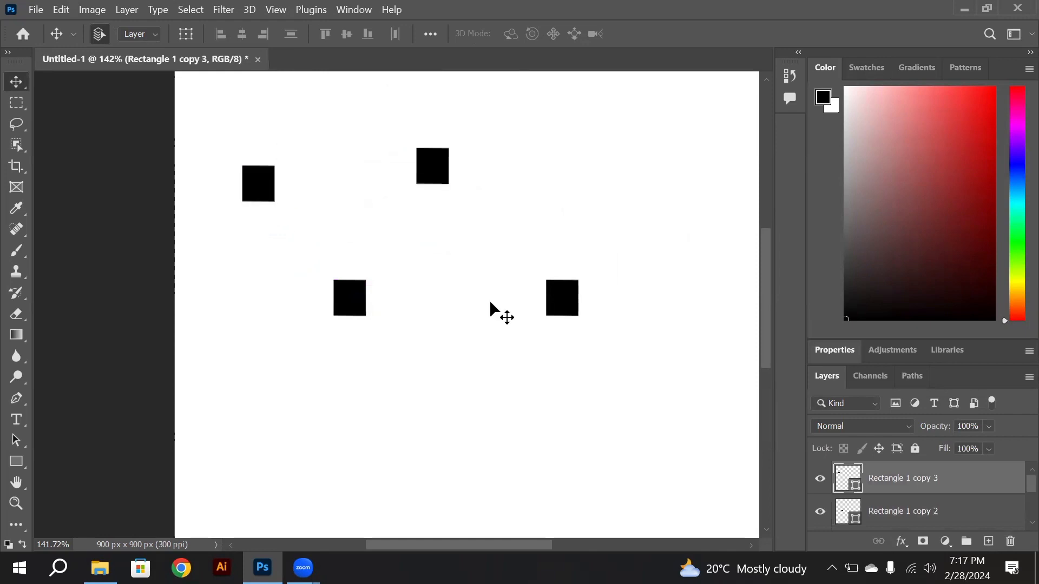
drag(189, 112, 626, 412)
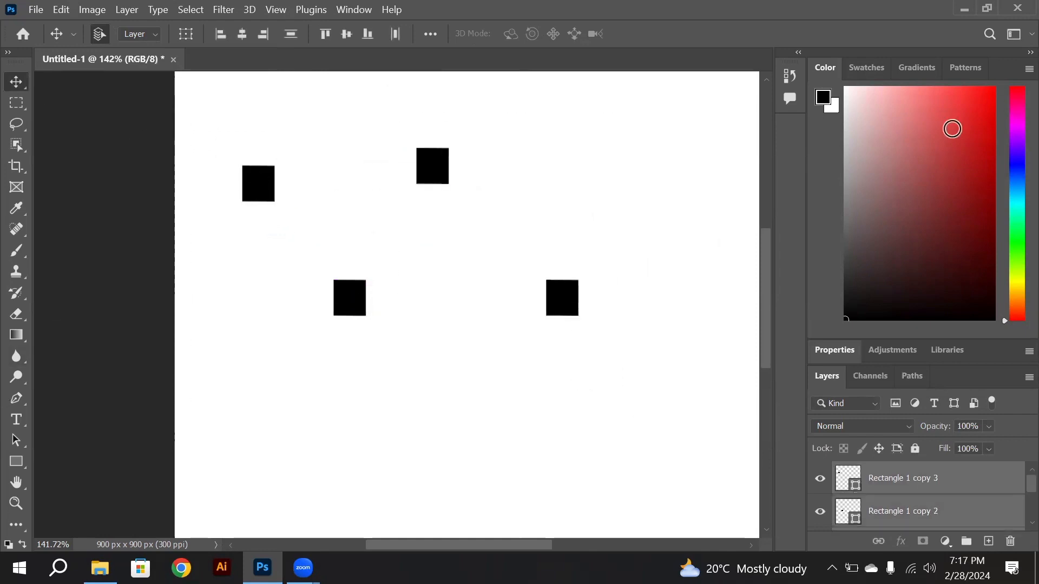
Try aligning the four scattered rectangles by their top edges and by their vertical centers, undoing each alignment.
click(327, 35)
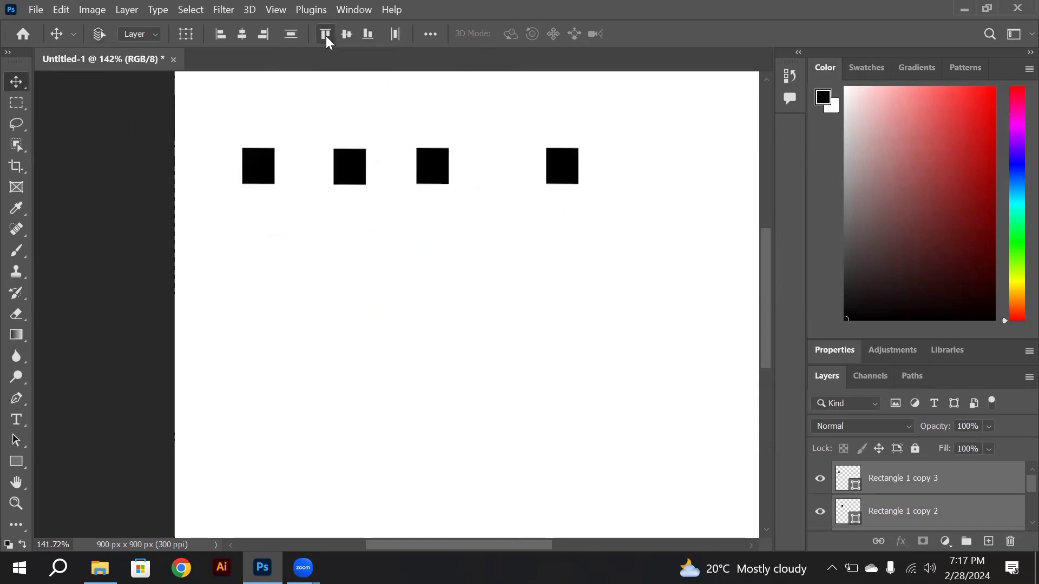
key(ctrl+z)
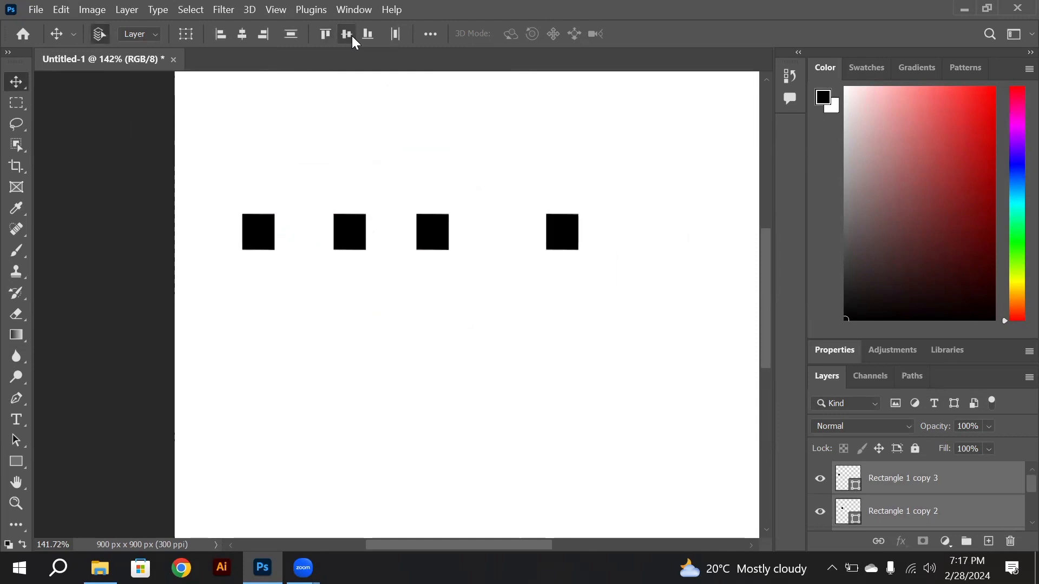
key(ctrl+z)
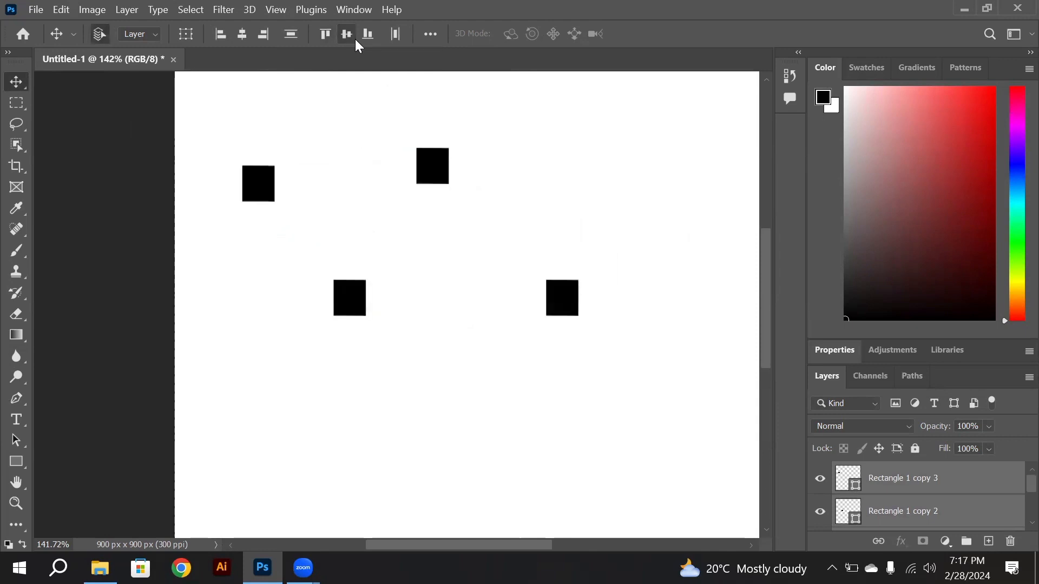
Align the four scattered rectangles by their bottom edges and distribute them evenly in the horizontal direction.
click(369, 35)
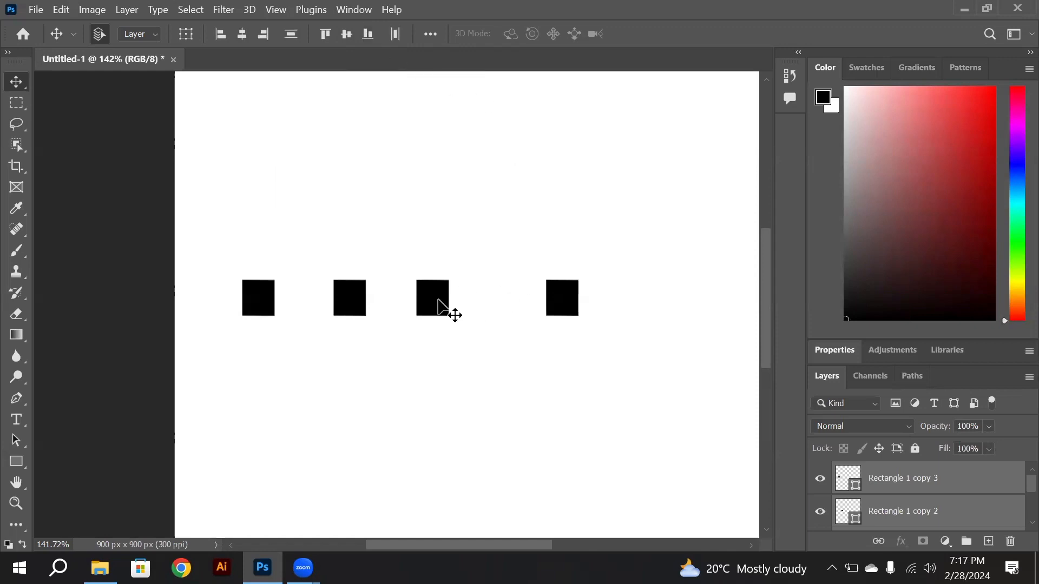
click(398, 33)
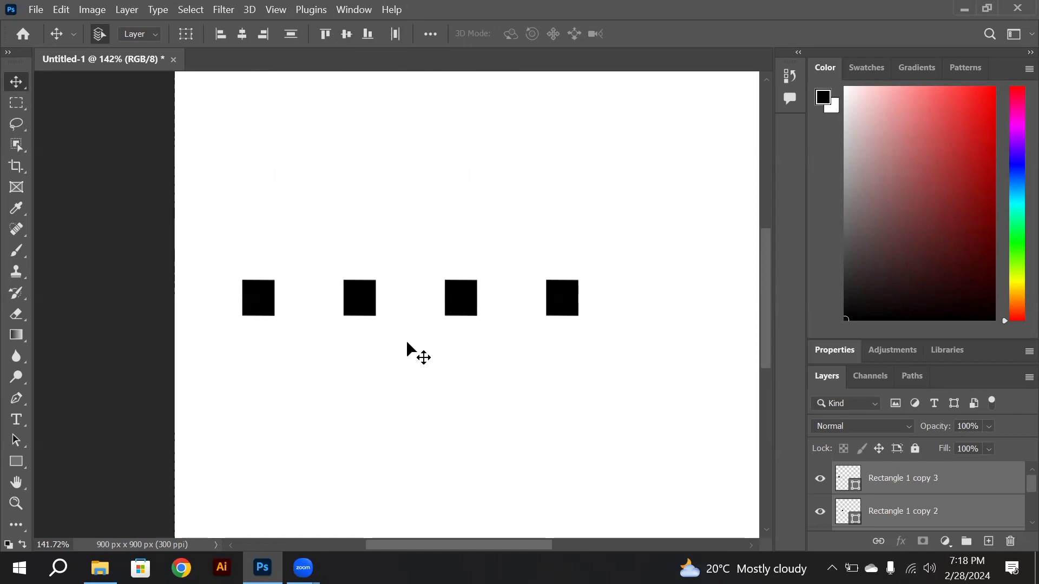
Open the ivy-covered wooden wall photo from the Downloads folder as a separate document.
click(12, 278)
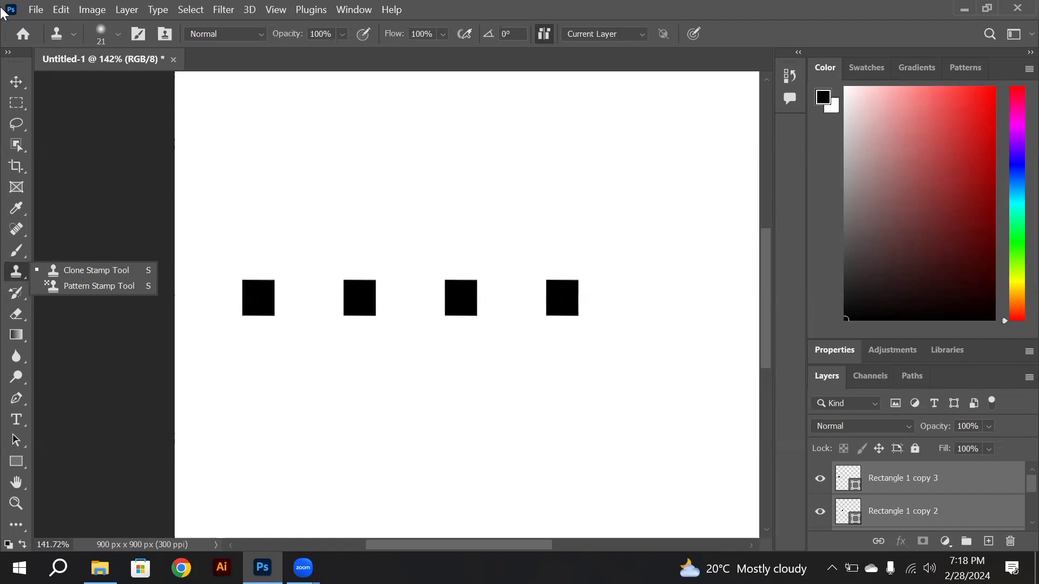
click(21, 88)
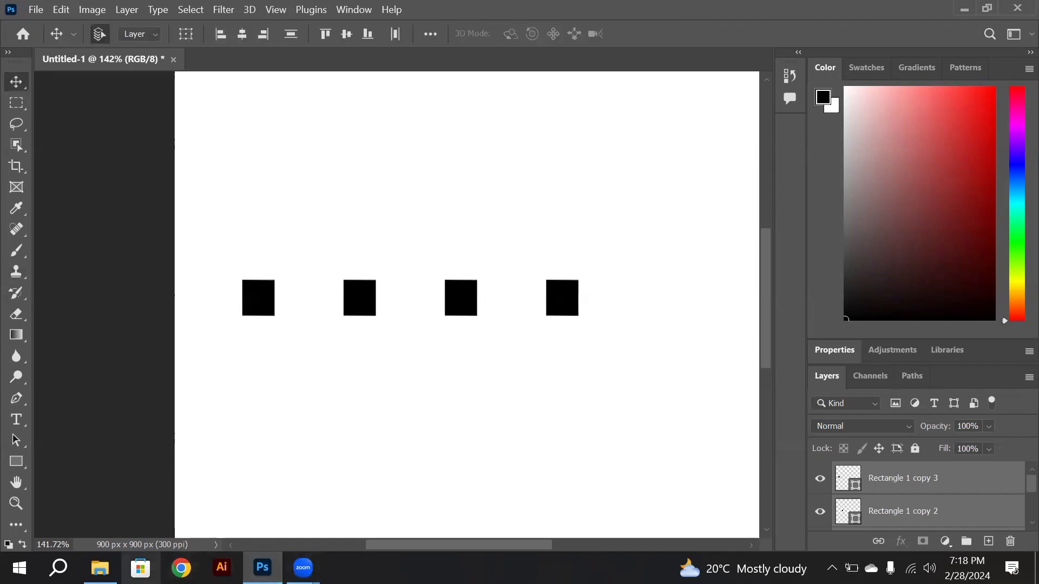
click(100, 568)
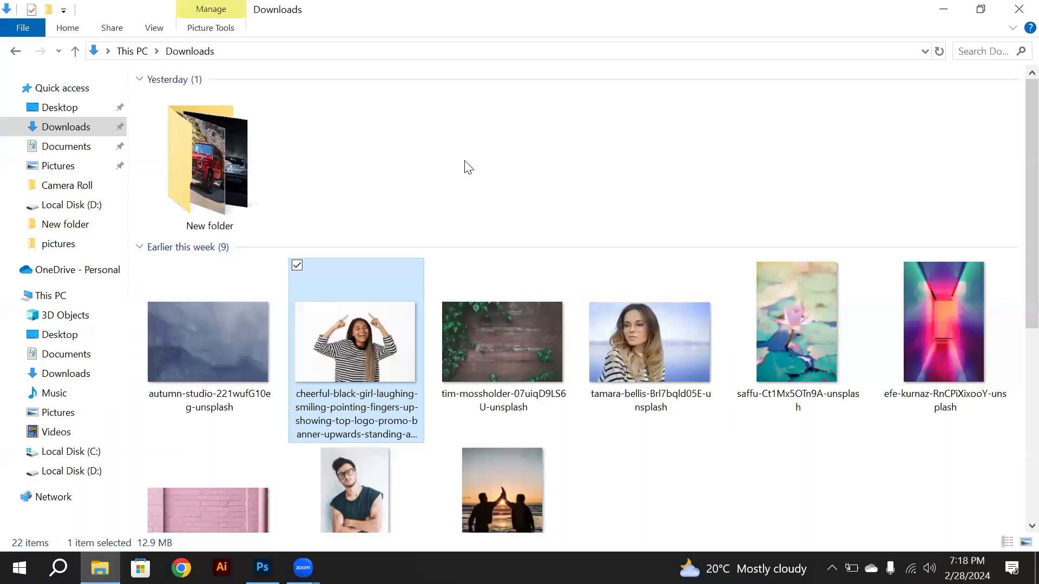
click(466, 165)
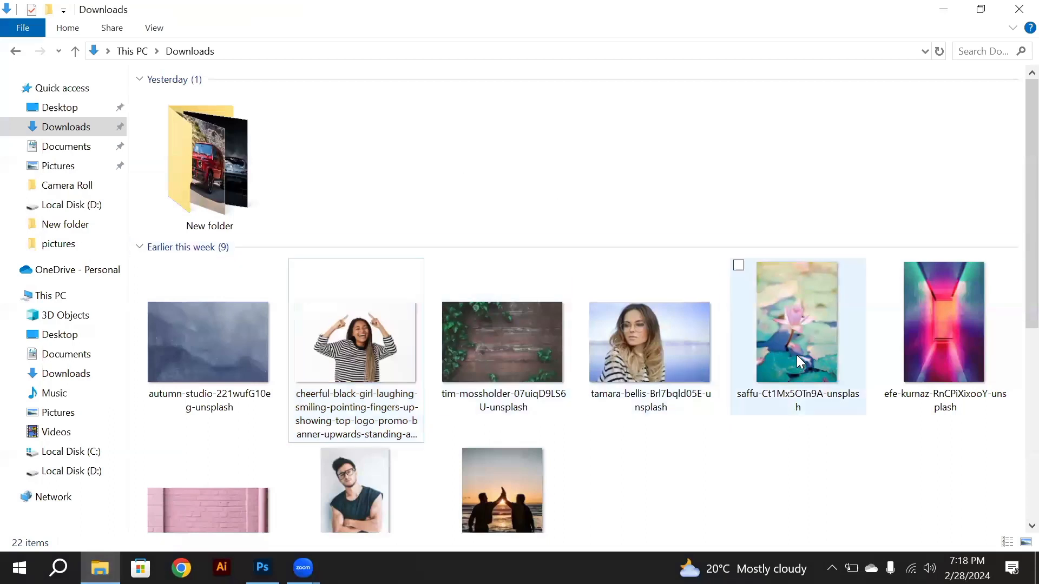
drag(488, 330, 378, 57)
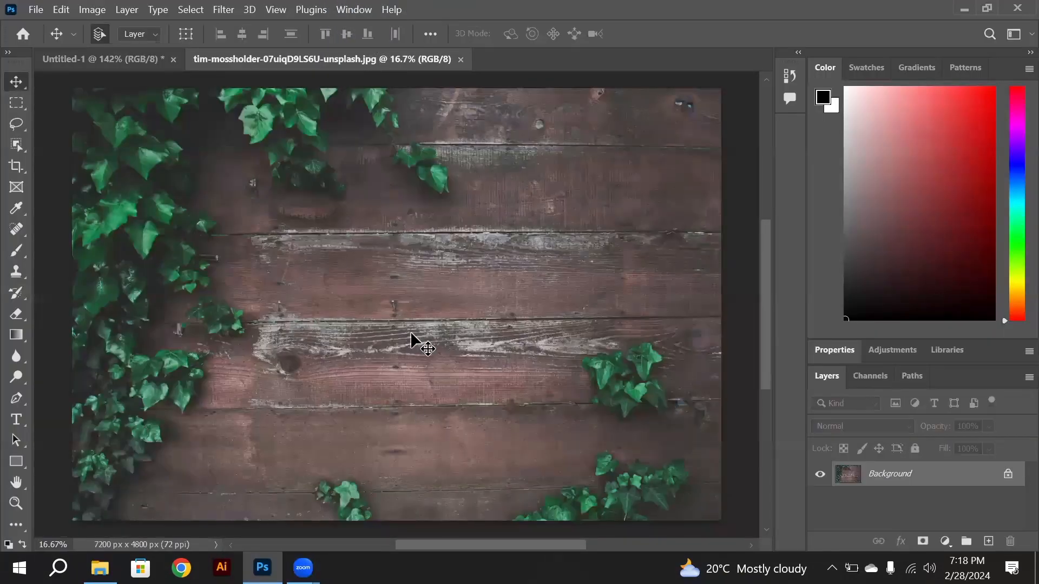
Activate the Clone Stamp tool and enlarge its brush to 300 px.
click(17, 272)
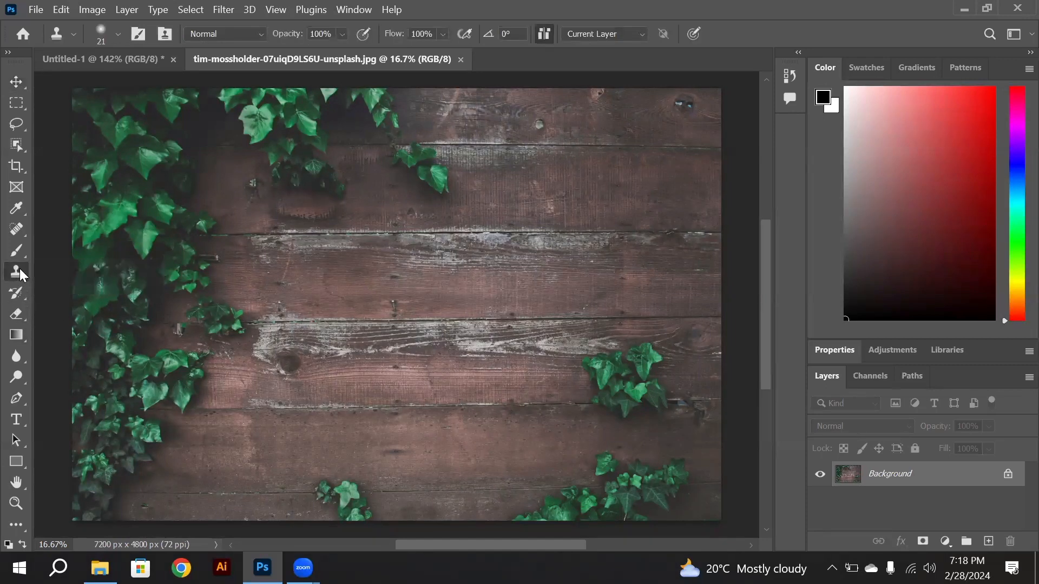
right_click(20, 271)
click(70, 271)
key(bracketright)
key(bracketright)
key(bracketright)
key(bracketright)
key(bracketright)
key(bracketright)
key(bracketright)
key(bracketright)
key(bracketright)
key(bracketright)
key(bracketright)
key(bracketright)
key(bracketright)
key(bracketright)
key(bracketright)
key(bracketright)
key(bracketleft)
key(bracketleft)
Sample the small ivy cluster near the photo's left side and clone it onto the bare plank to its upper right.
scroll(219, 307, up, 2)
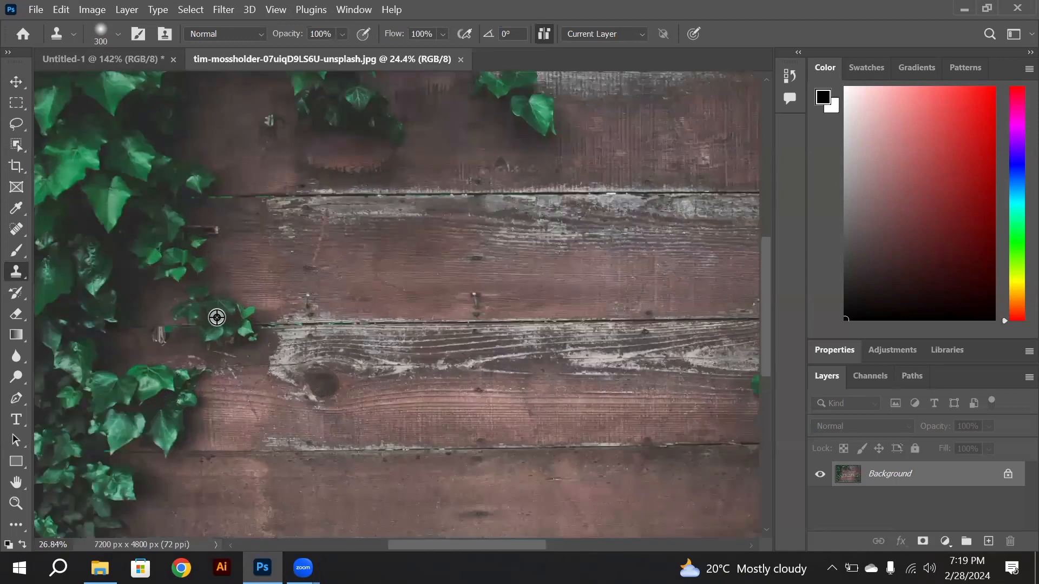
scroll(217, 318, up, 1)
scroll(215, 326, up, 1)
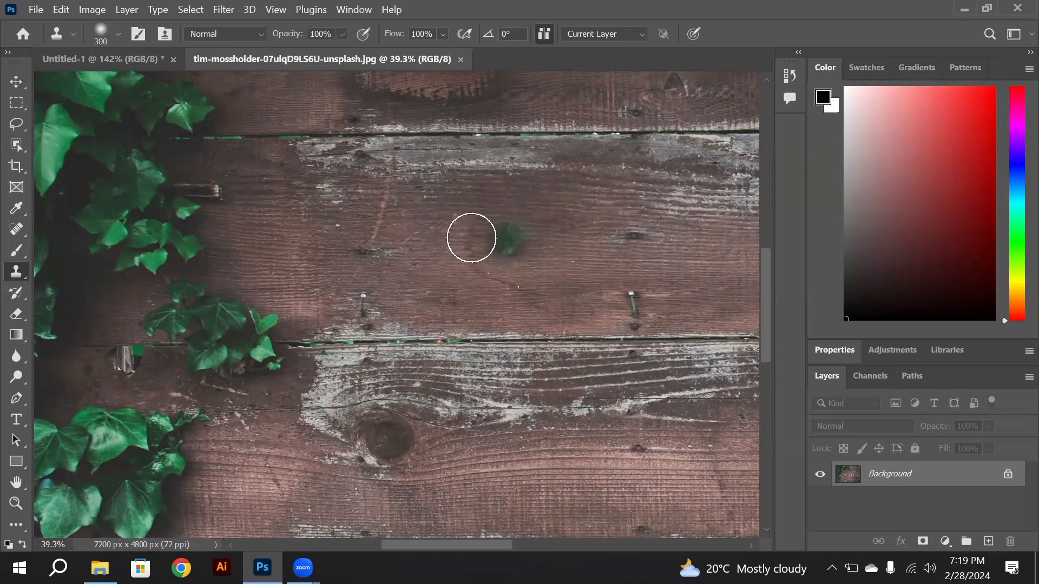
mouse_move(472, 229)
mouse_down()
mouse_move(484, 264)
mouse_move(462, 212)
mouse_move(479, 250)
mouse_move(466, 223)
mouse_move(493, 236)
mouse_move(466, 212)
mouse_move(499, 249)
mouse_move(461, 220)
mouse_move(497, 249)
mouse_move(451, 232)
mouse_move(474, 245)
mouse_up()
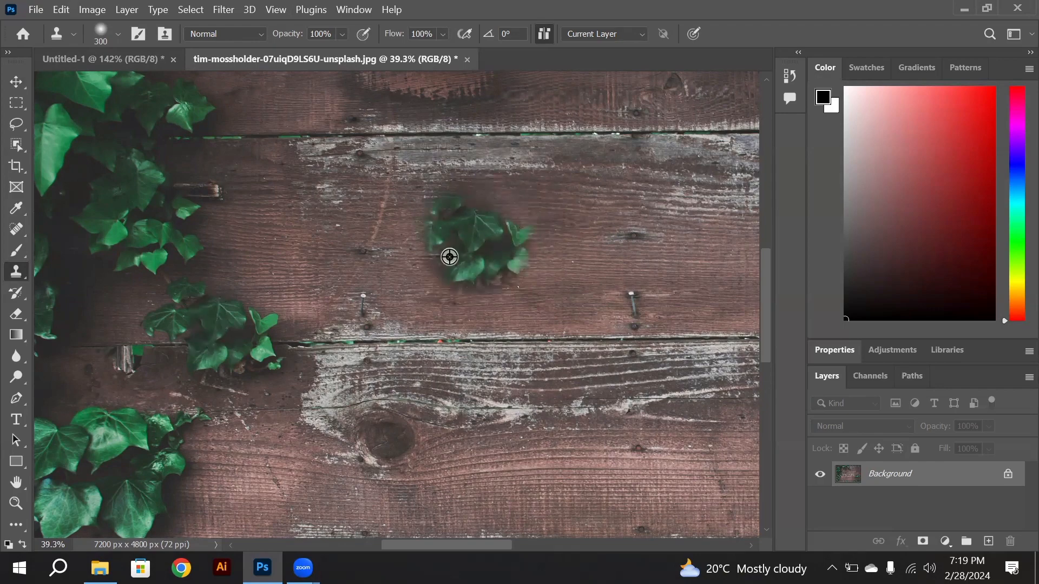
Sample the dense ivy at the photo's upper left and clone a strip of it down the upper part of the right edge.
scroll(449, 251, down, 1)
scroll(401, 292, down, 1)
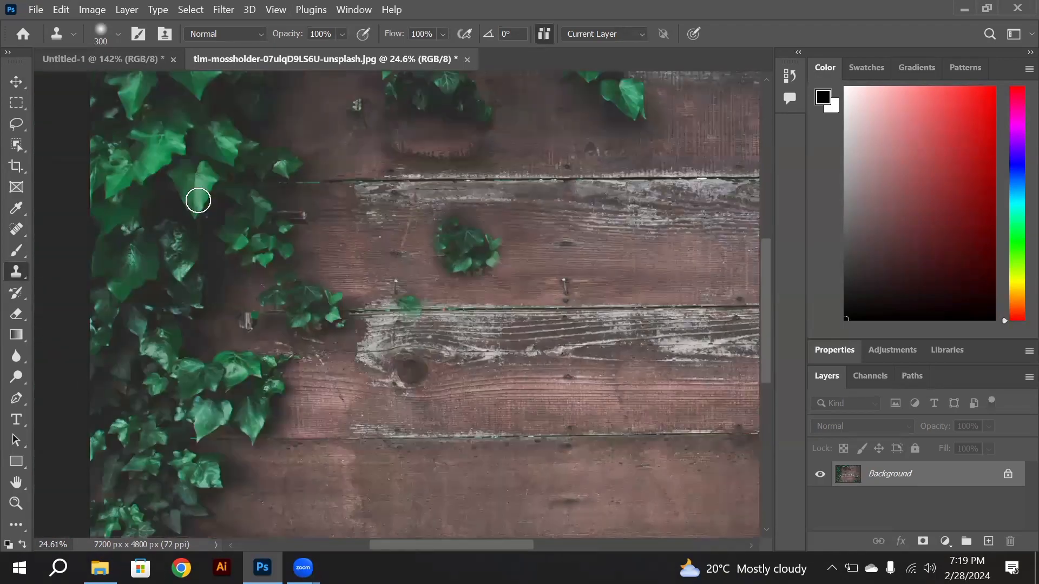
scroll(197, 200, down, 3)
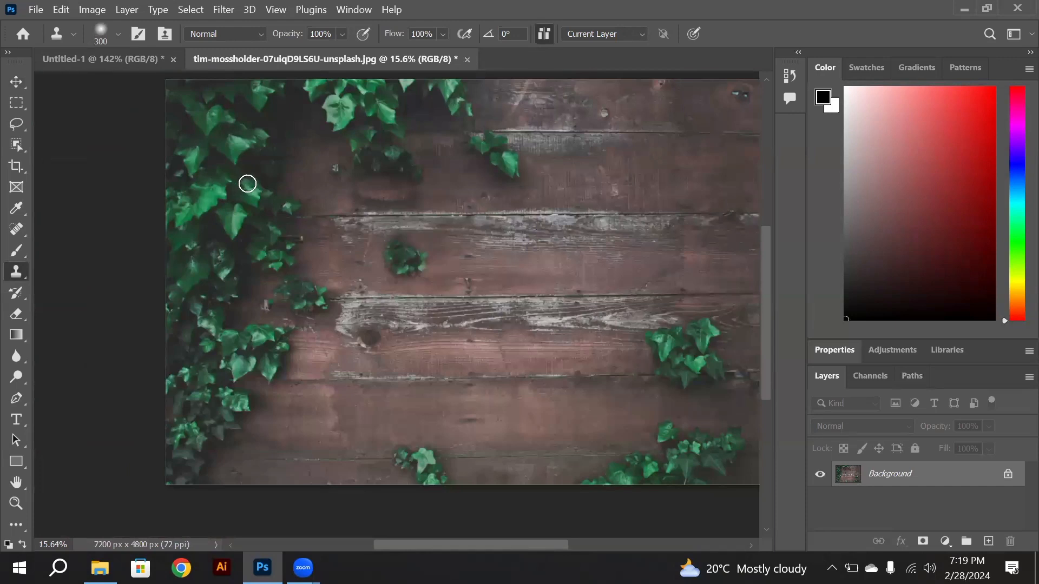
scroll(244, 163, down, 2)
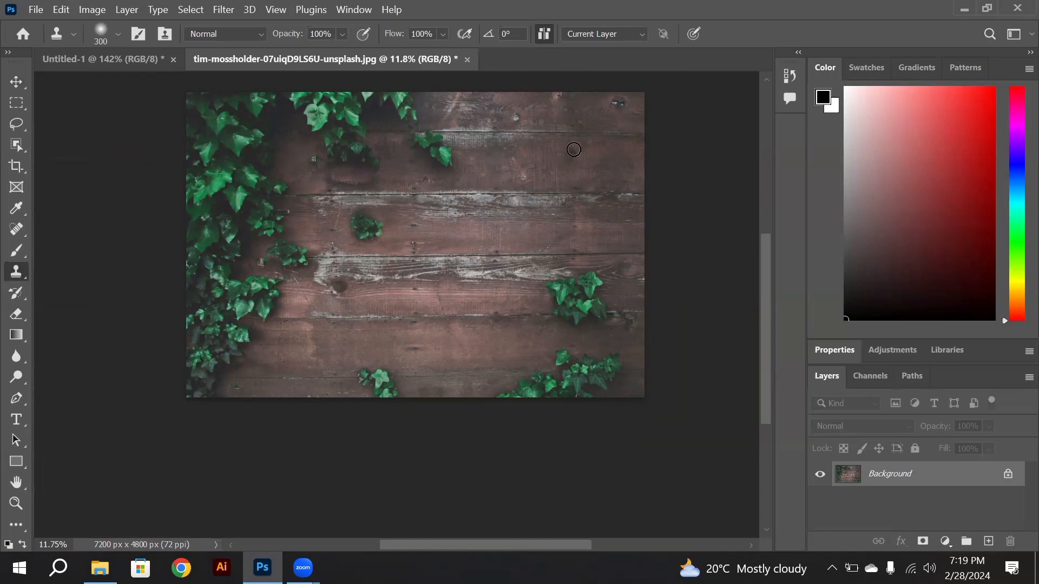
scroll(611, 169, up, 2)
scroll(606, 216, down, 1)
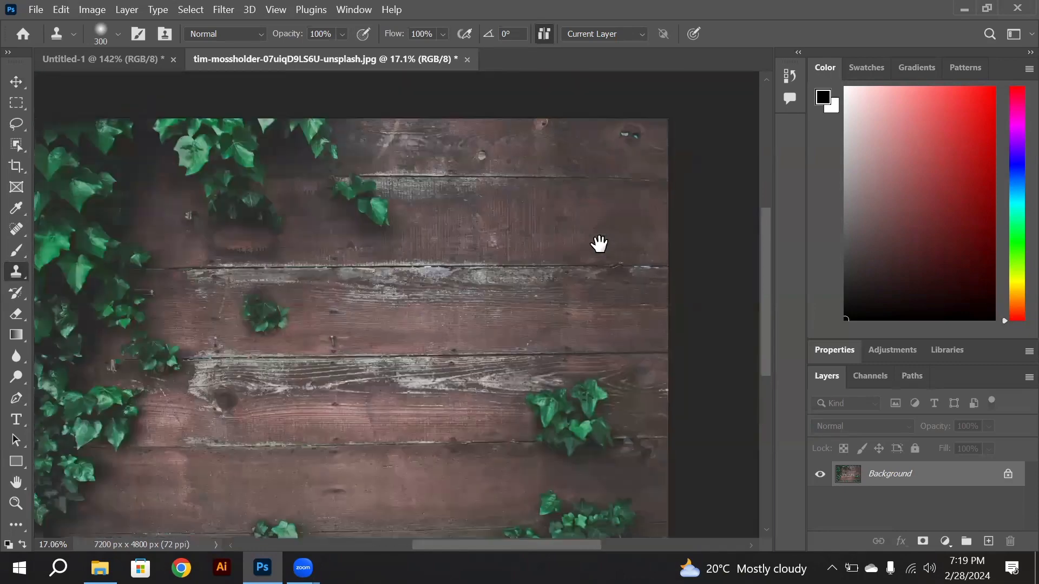
scroll(587, 227, down, 1)
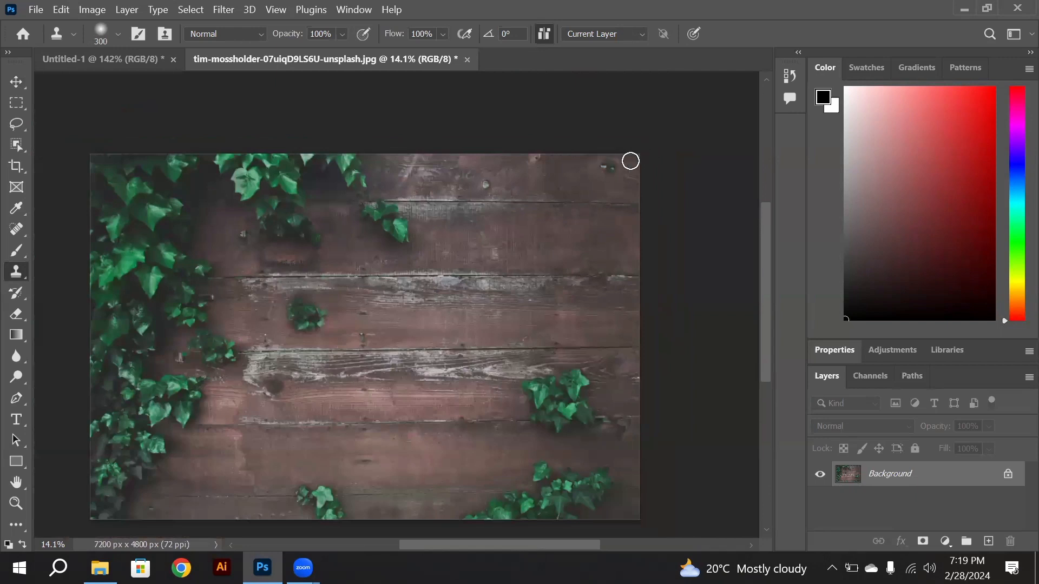
mouse_move(629, 160)
mouse_down()
mouse_move(615, 162)
mouse_move(626, 181)
mouse_move(602, 313)
mouse_move(610, 181)
mouse_move(551, 190)
mouse_move(594, 211)
mouse_up()
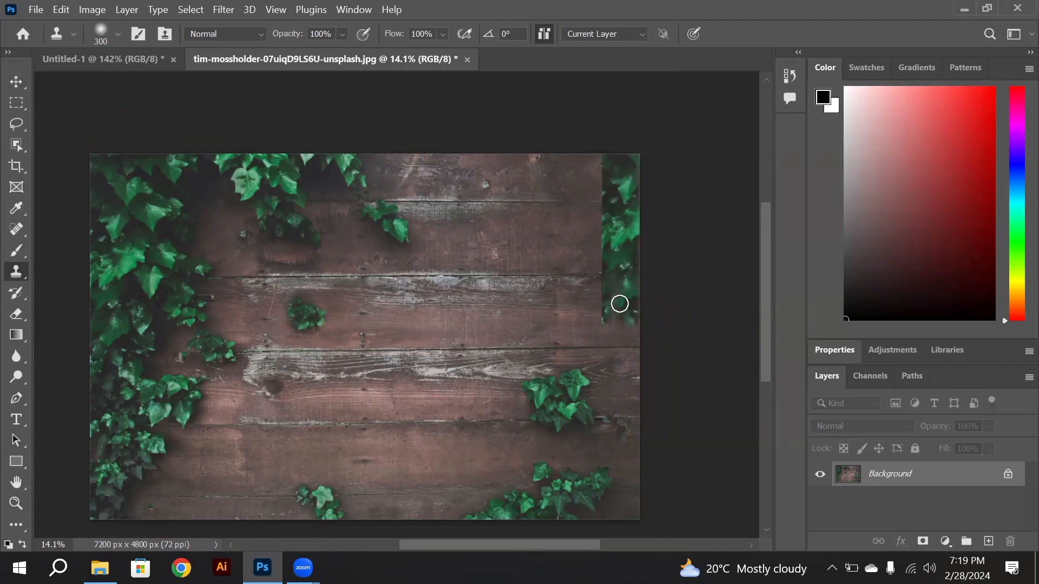
mouse_move(625, 251)
mouse_down()
mouse_move(631, 187)
mouse_move(631, 239)
mouse_up()
click(637, 206)
Sample the ivy leaves at the photo's lower left and clone them onto the planks in the middle of the wall.
alt+click(176, 403)
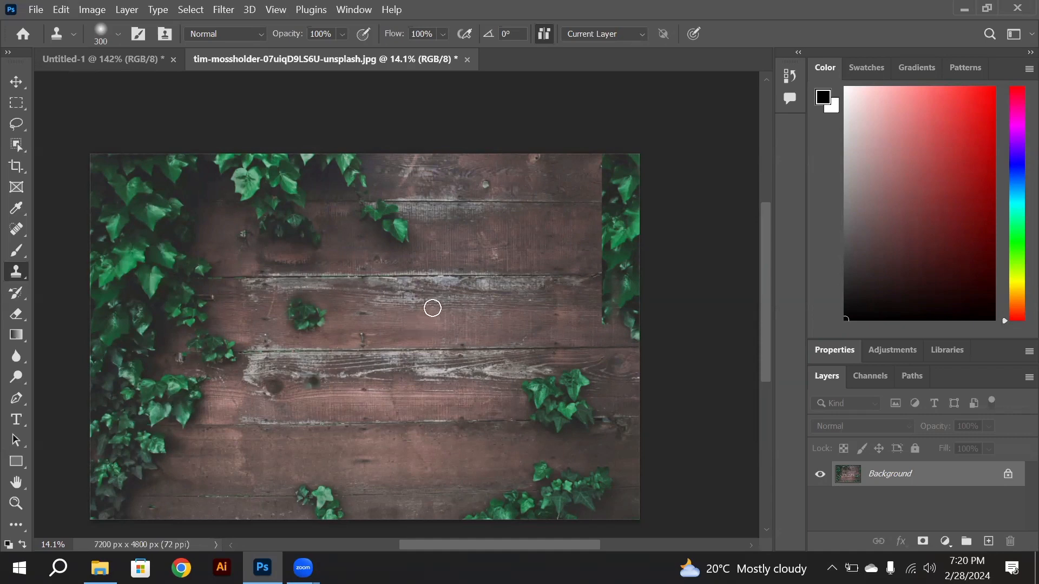
mouse_move(449, 301)
mouse_down()
mouse_move(472, 318)
mouse_move(442, 284)
mouse_move(444, 300)
mouse_move(423, 316)
mouse_move(394, 319)
mouse_move(405, 314)
mouse_move(362, 295)
mouse_move(372, 264)
mouse_move(403, 246)
mouse_move(429, 257)
mouse_move(446, 292)
mouse_up()
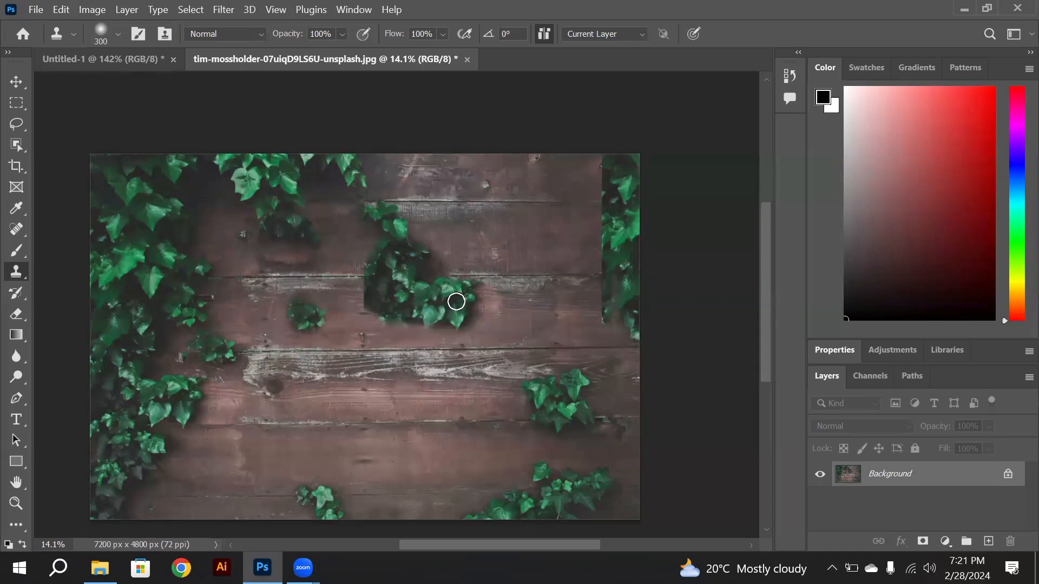
Return to the Untitled-1 document and delete all four black rectangles with the Move tool.
click(103, 55)
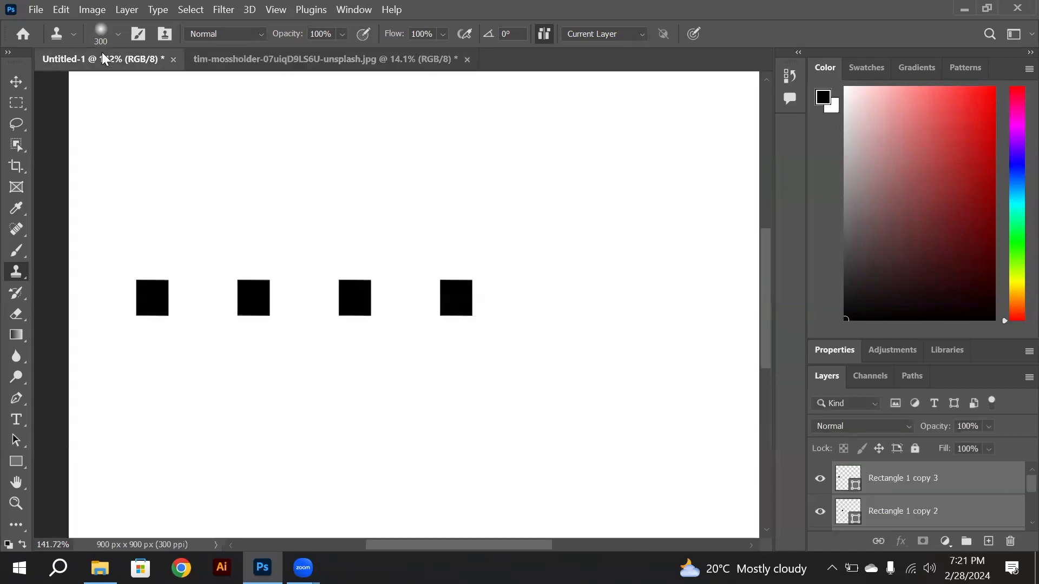
click(277, 206)
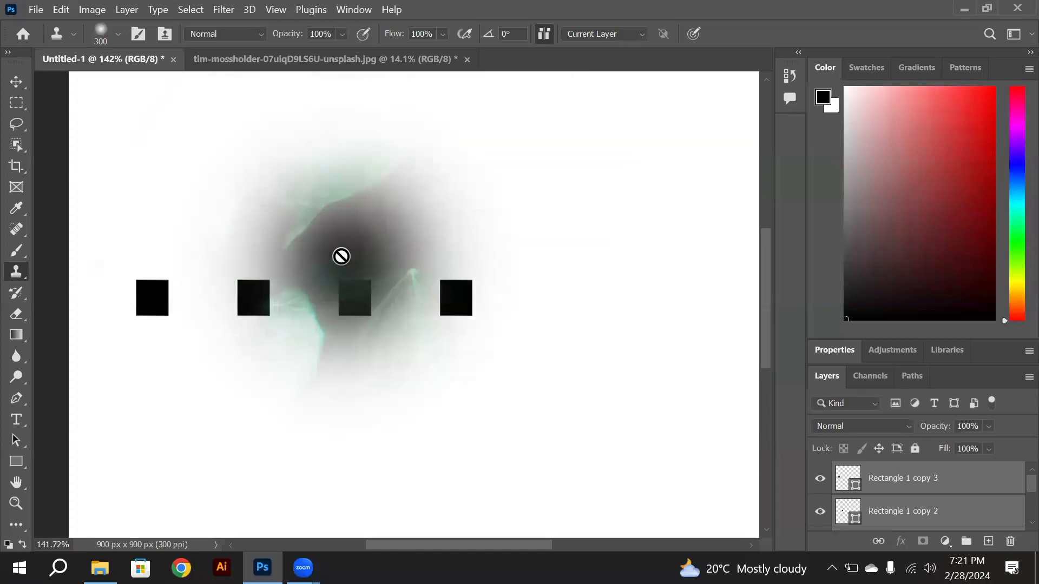
key(v)
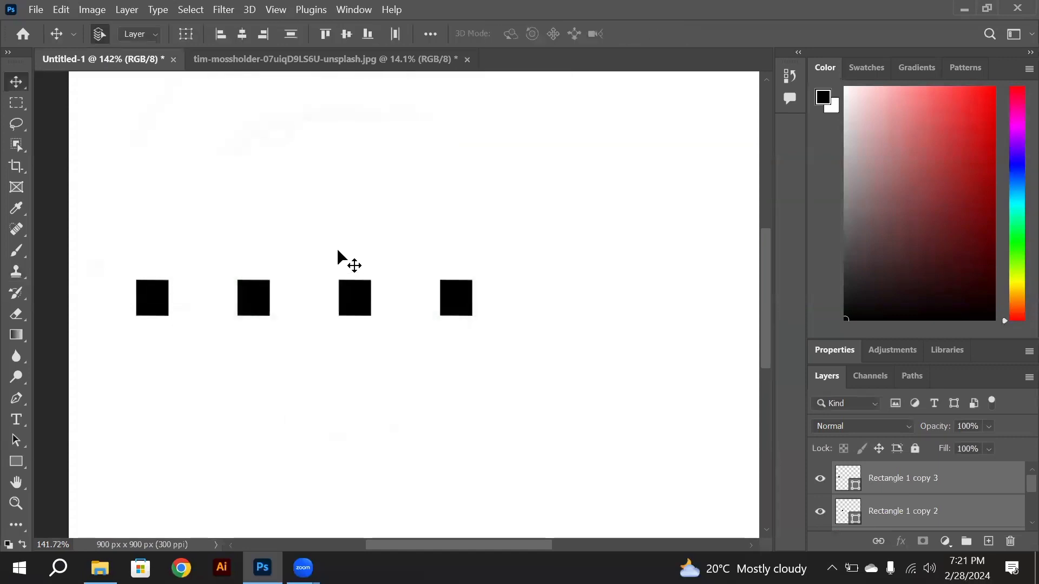
scroll(336, 248, down, 3)
drag(208, 234, 456, 311)
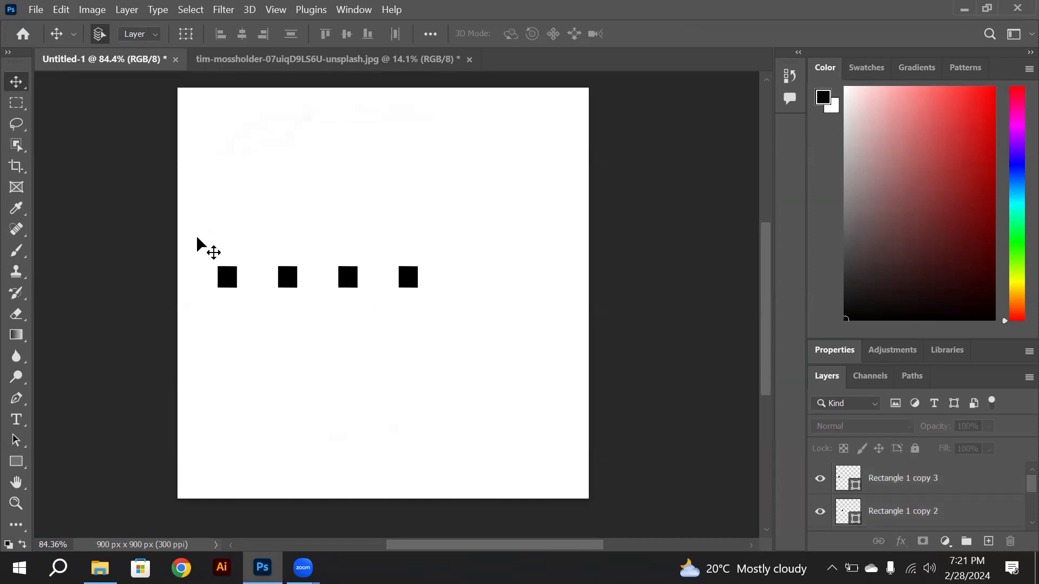
drag(198, 238, 454, 316)
key(Delete)
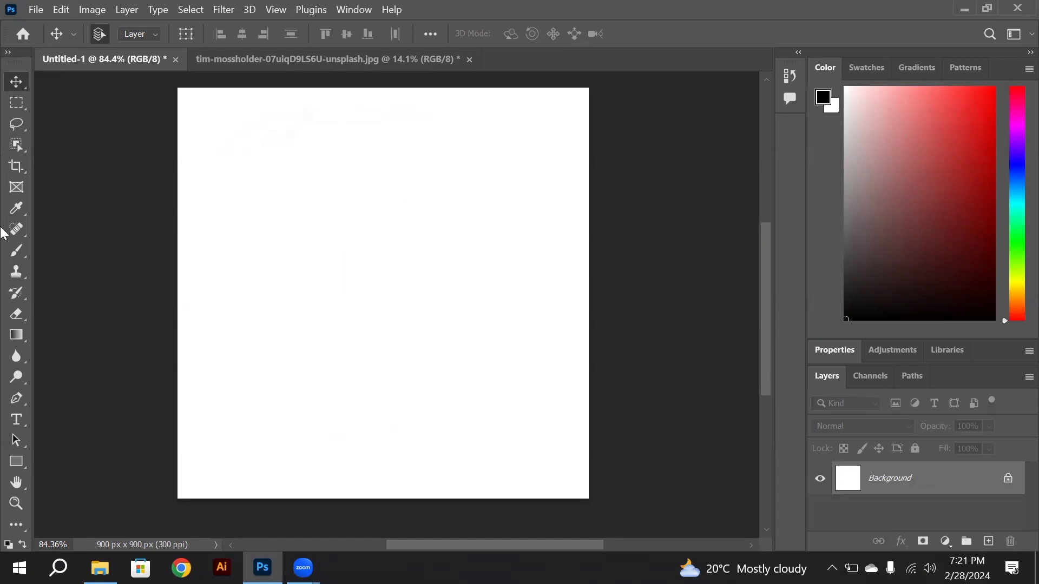
Draw a black circle about 581 px wide overlapping the canvas's right edge and an ellipse about 326 × 375 px below the canvas.
click(20, 463)
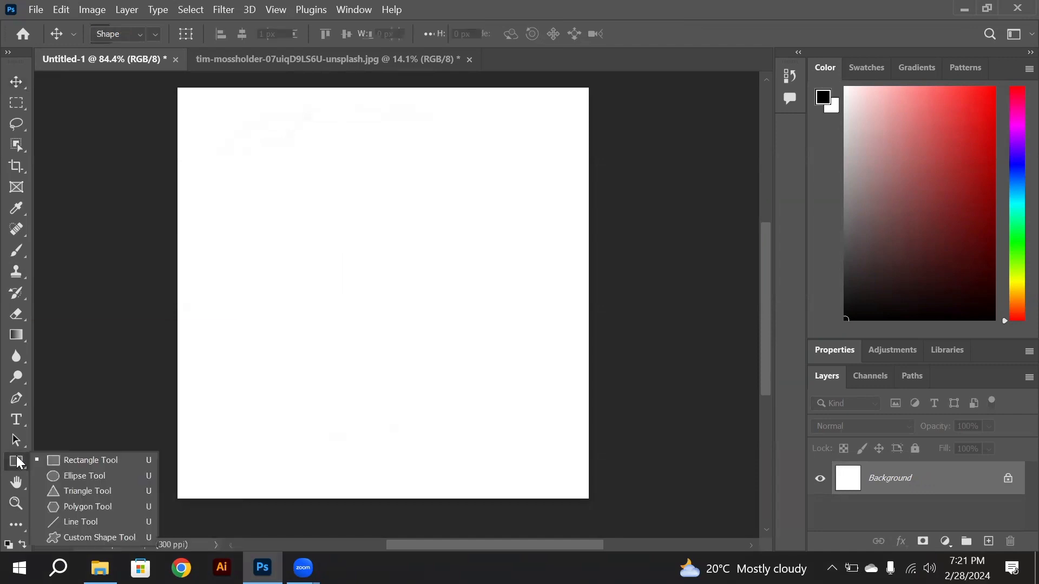
key(shift+u)
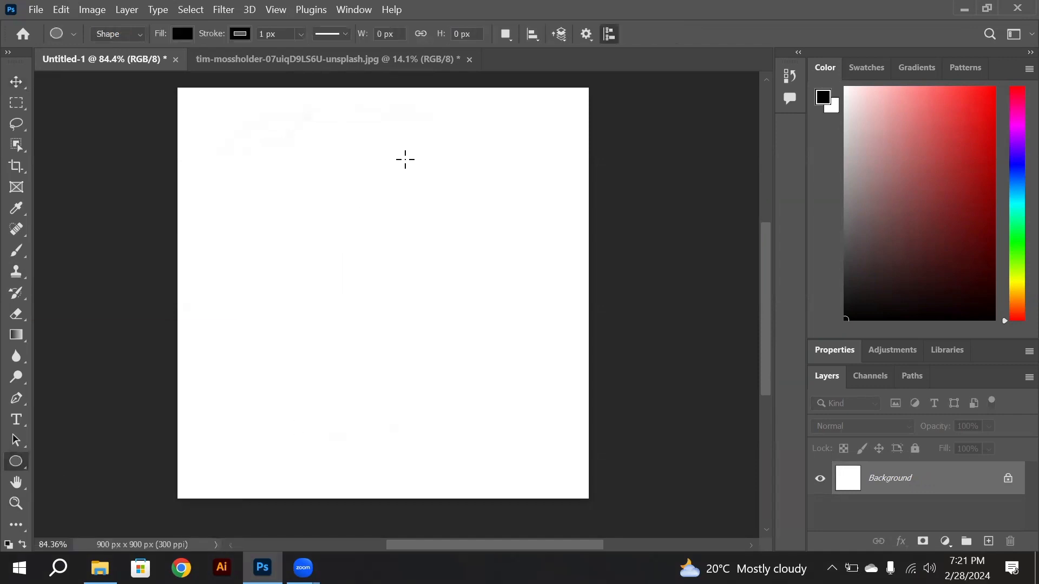
drag(403, 158, 719, 469)
drag(667, 394, 518, 222)
scroll(538, 197, up, 5)
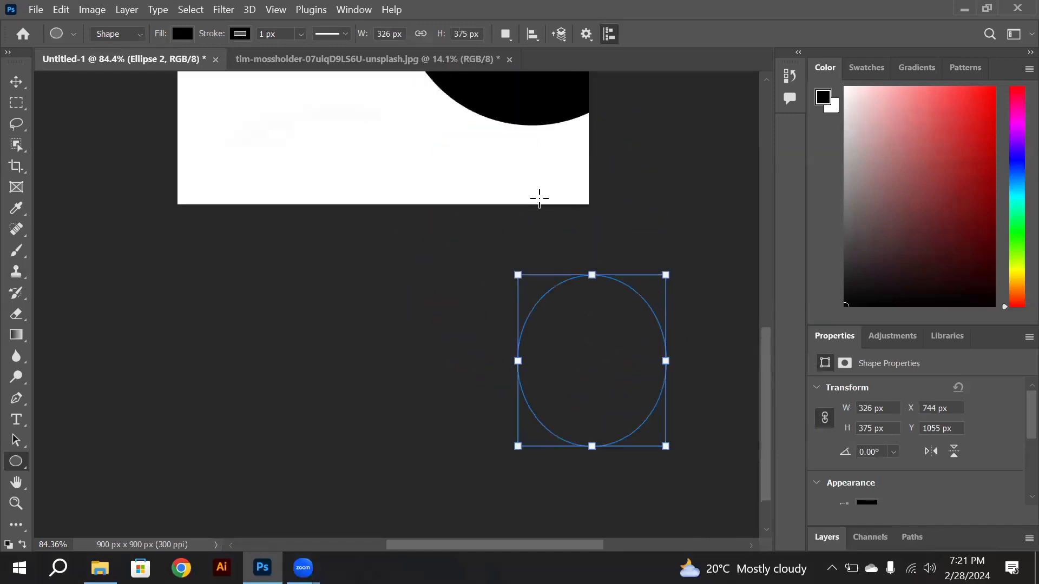
Select the large black circle and place the red cricket ball photo from the Downloads folder above it.
key(v)
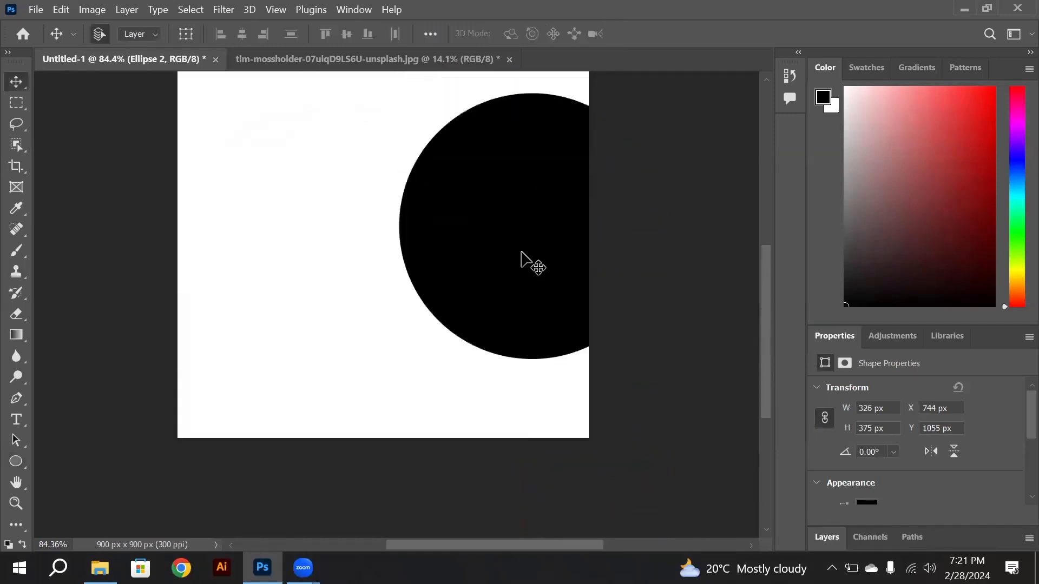
click(528, 259)
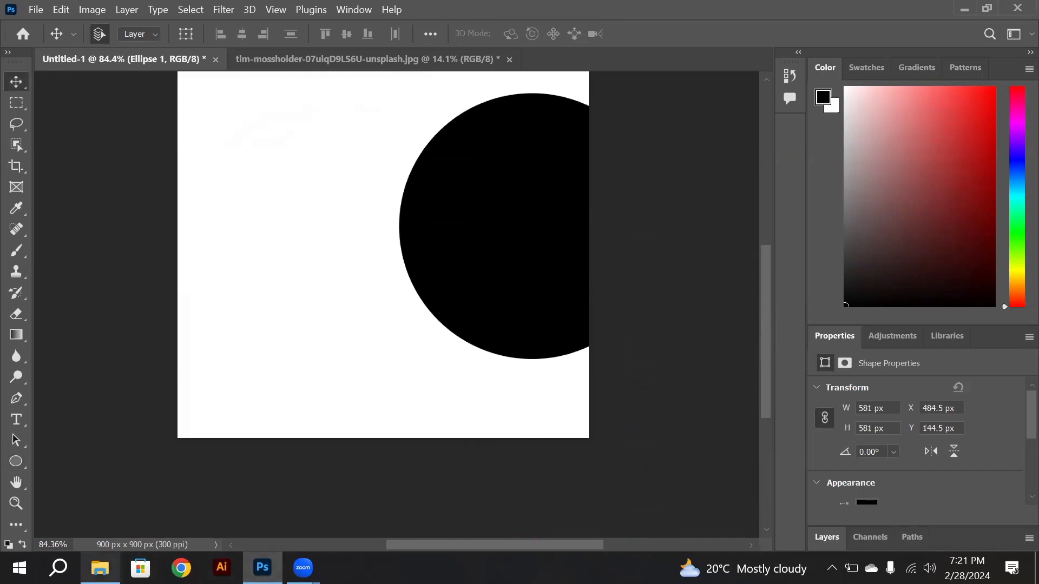
click(100, 568)
scroll(540, 444, down, 5)
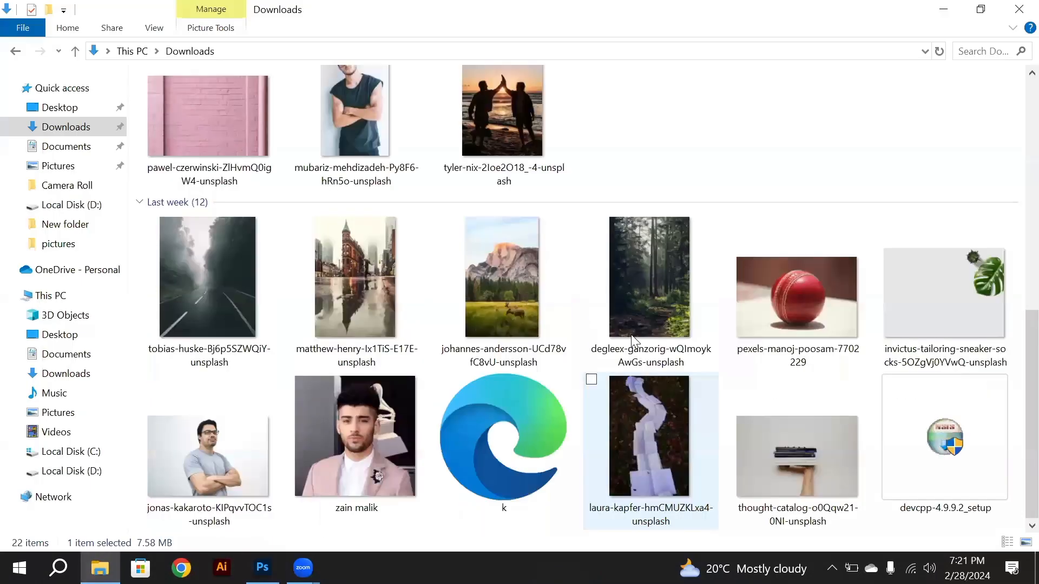
drag(791, 331, 385, 213)
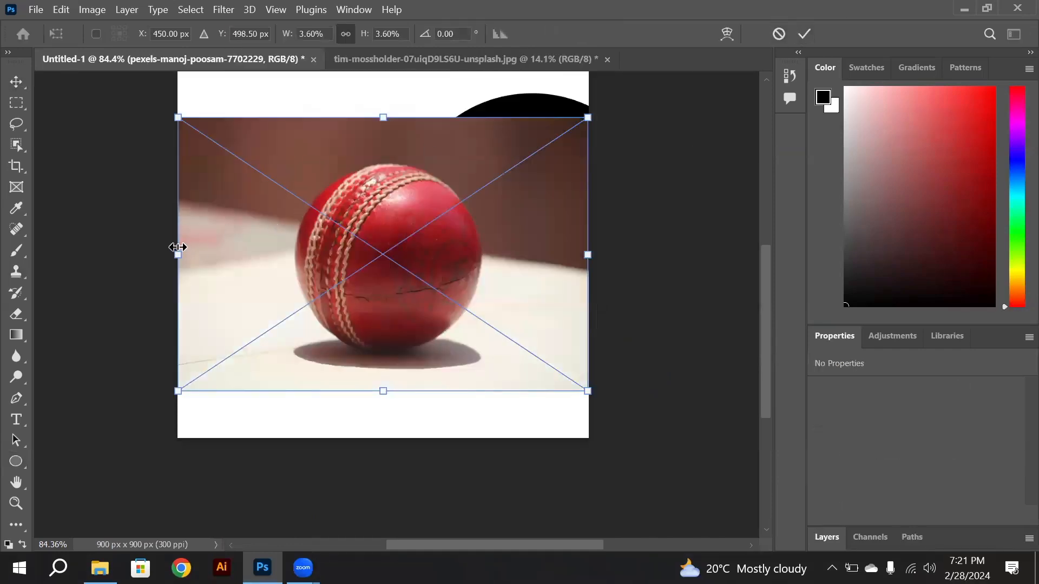
Scale the cricket ball photo proportionally to about 3.49% and position it over the black circle, matching the circle's height.
drag(178, 251, 332, 241)
drag(463, 168, 462, 116)
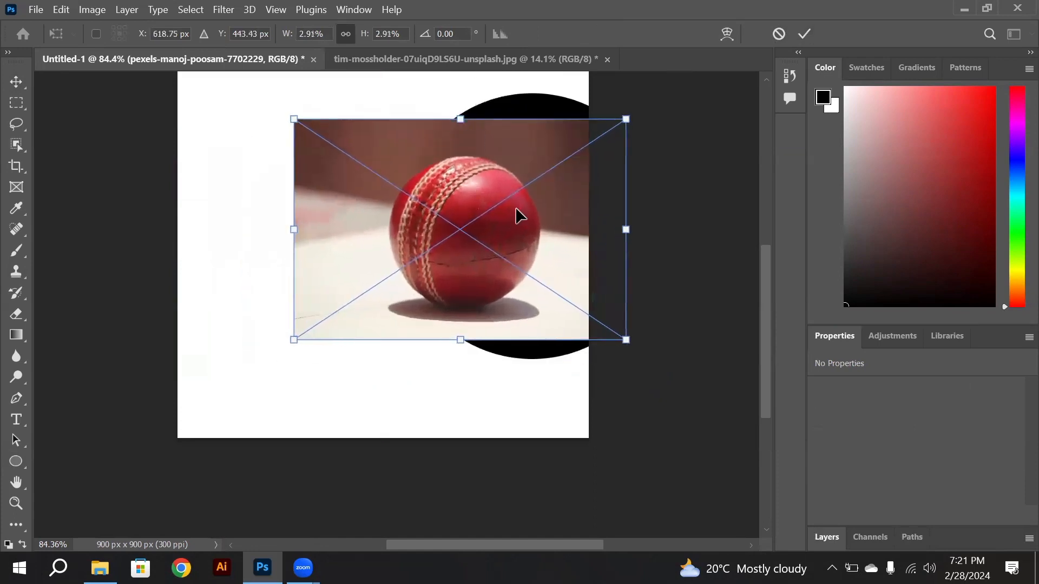
drag(517, 216, 545, 225)
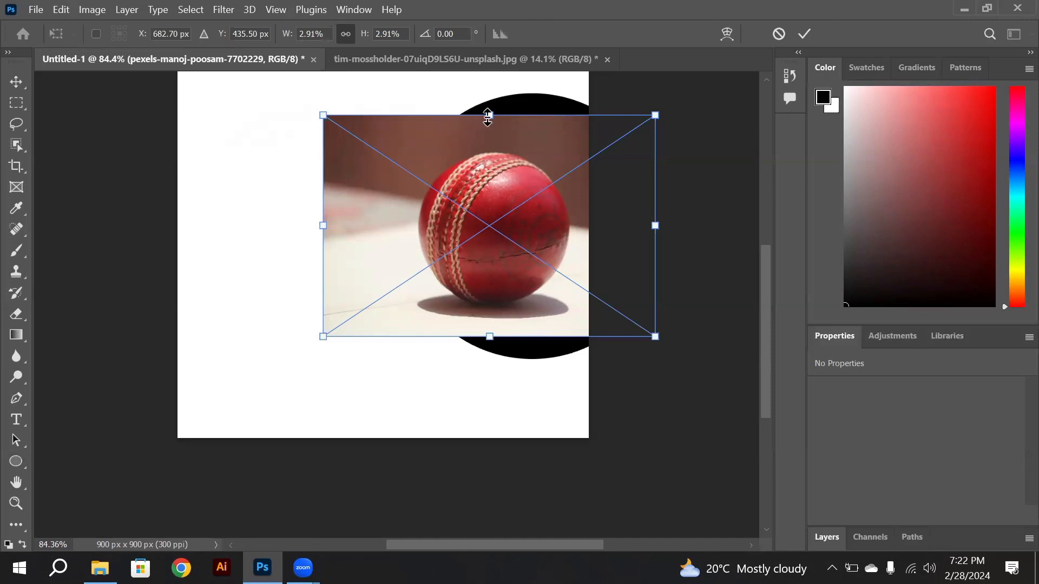
drag(489, 113, 488, 97)
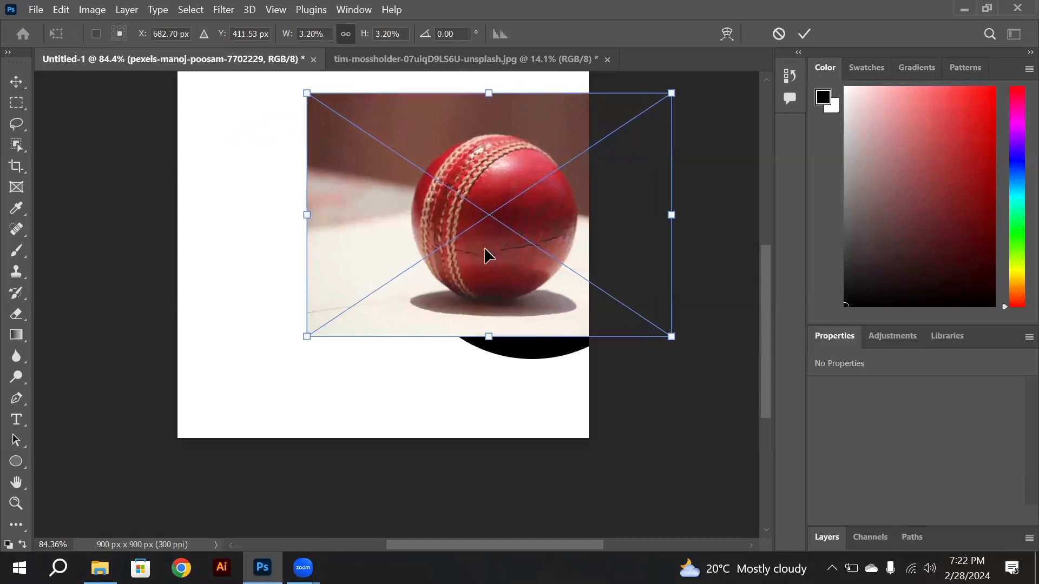
drag(489, 334, 501, 355)
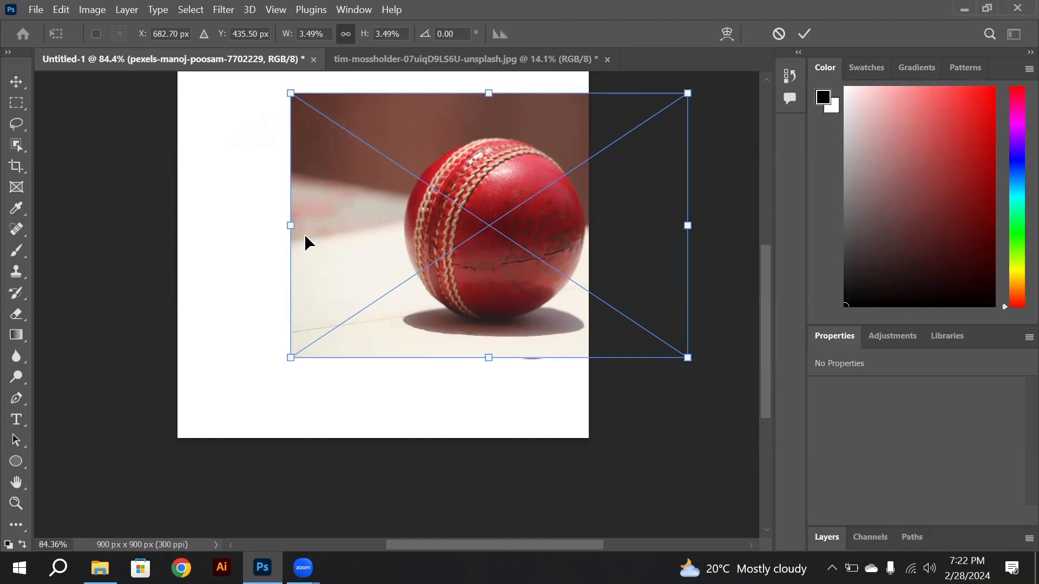
Narrow the cricket ball photo from both sides without keeping proportions, to about 561 × 581 px, and apply the transform.
drag(291, 223, 383, 225)
mouse_move(535, 93)
mouse_down()
mouse_move(536, 132)
mouse_move(534, 93)
mouse_up()
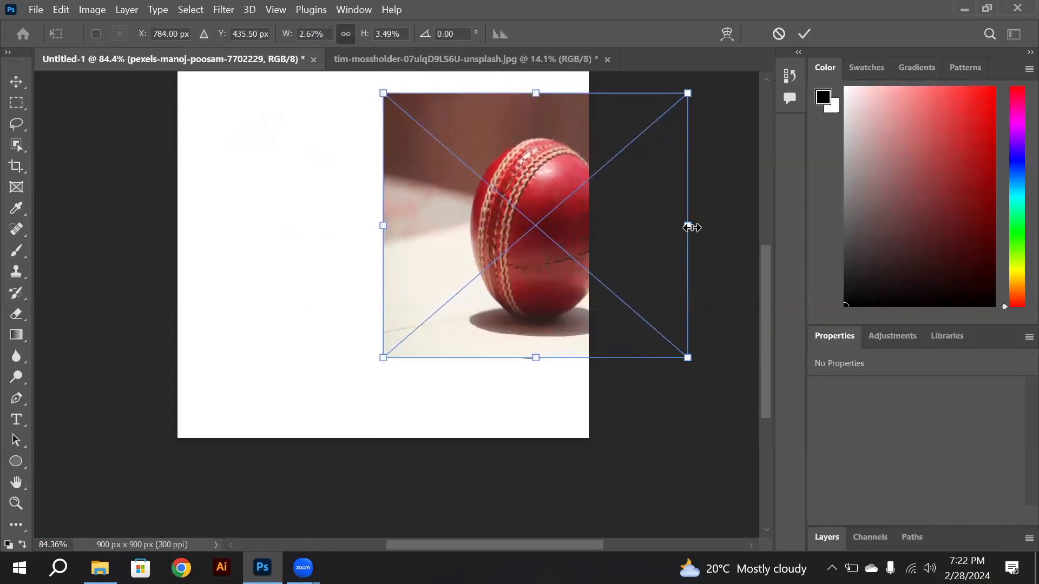
drag(688, 225, 639, 226)
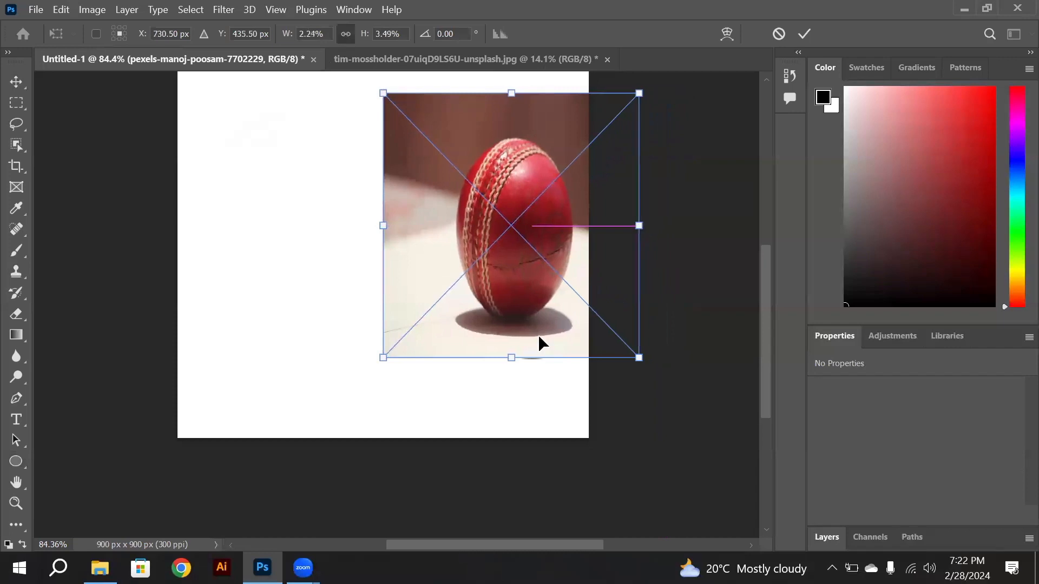
drag(513, 361, 513, 363)
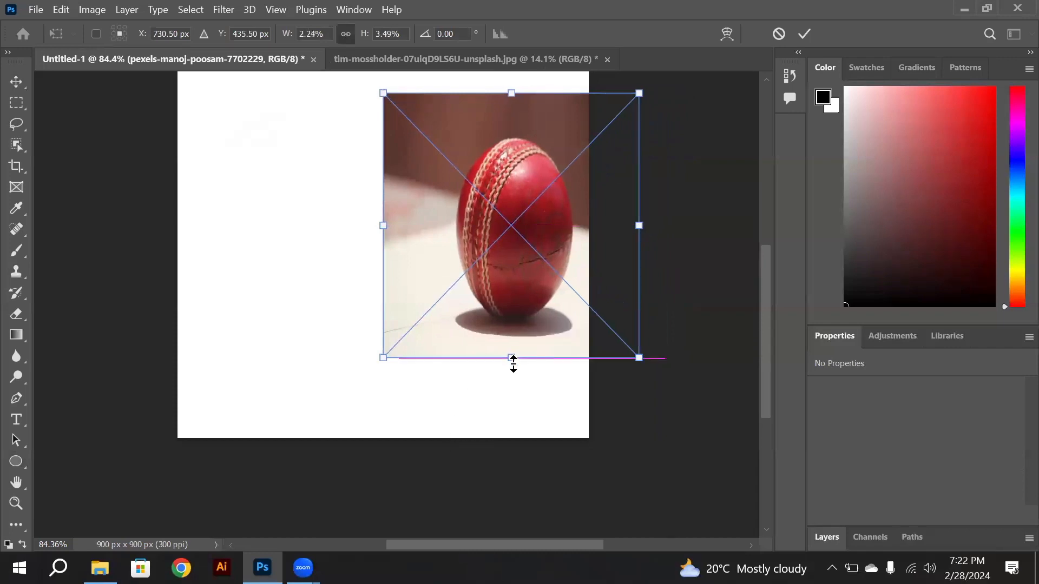
click(804, 33)
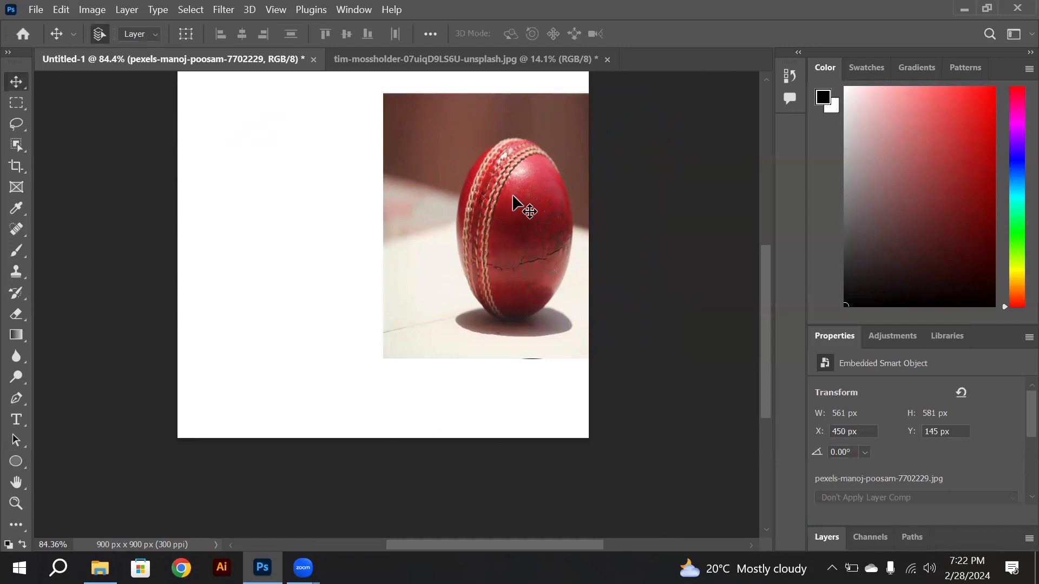
Move the cricket ball photo above the Ellipse 2 layer and clip both layers to the large black circle.
click(832, 543)
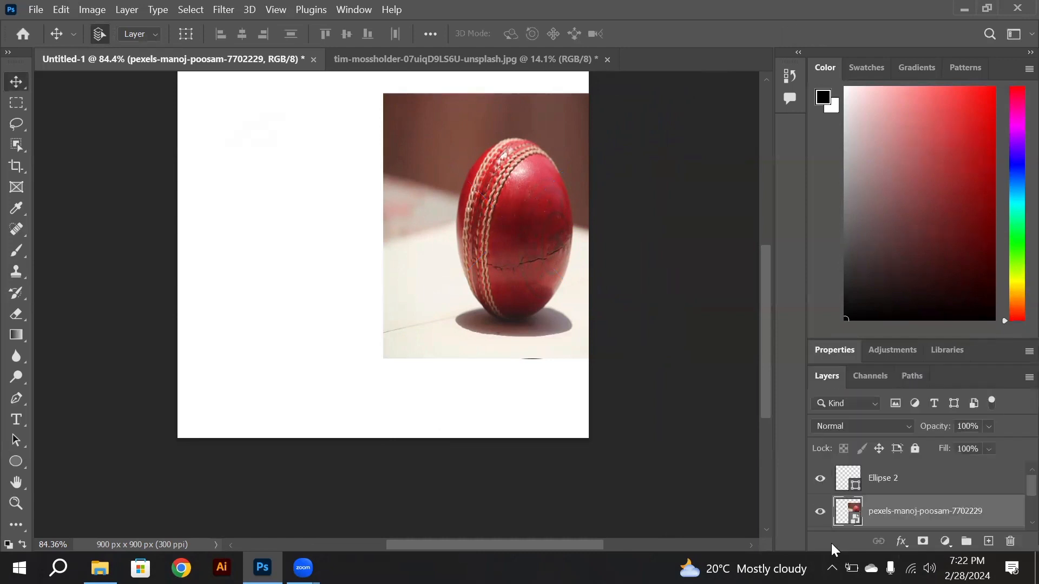
click(906, 479)
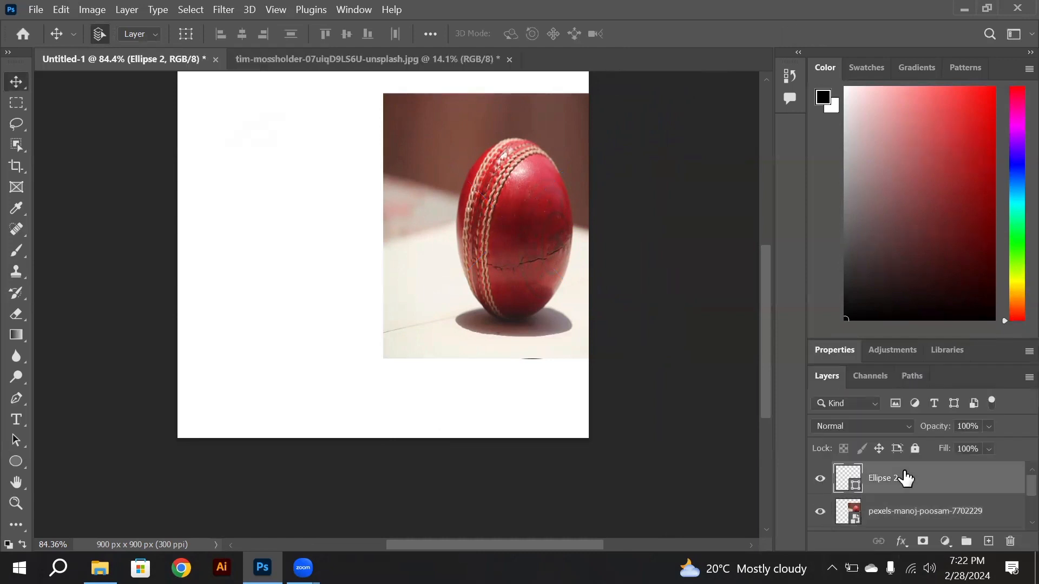
click(917, 516)
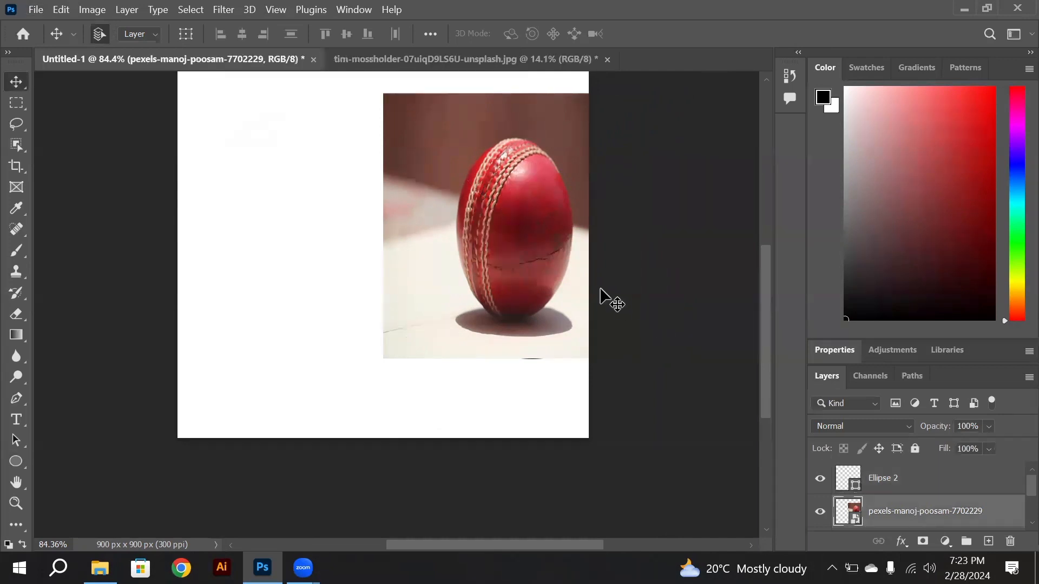
double_click(930, 514)
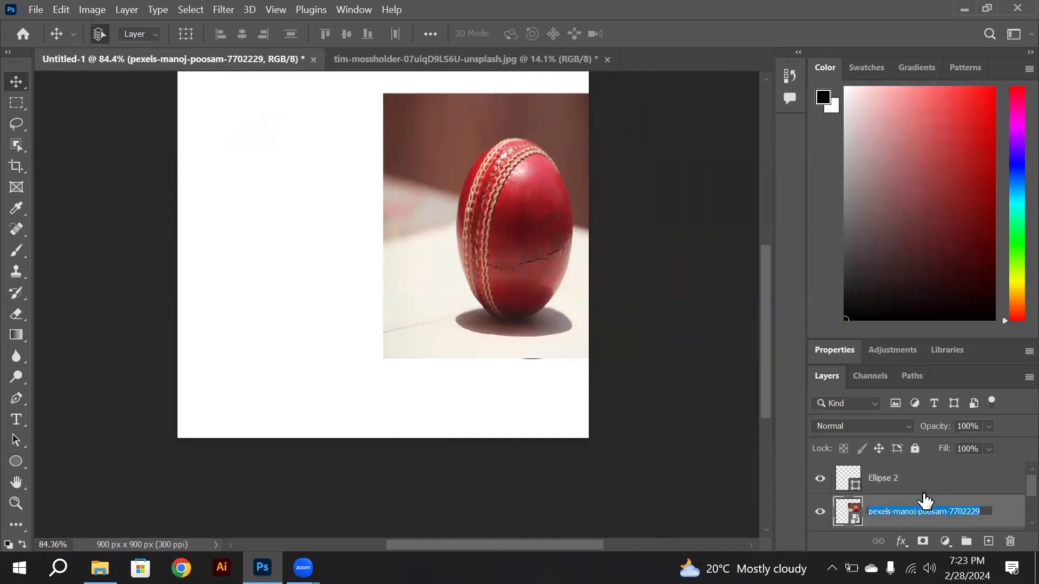
drag(1015, 519, 999, 474)
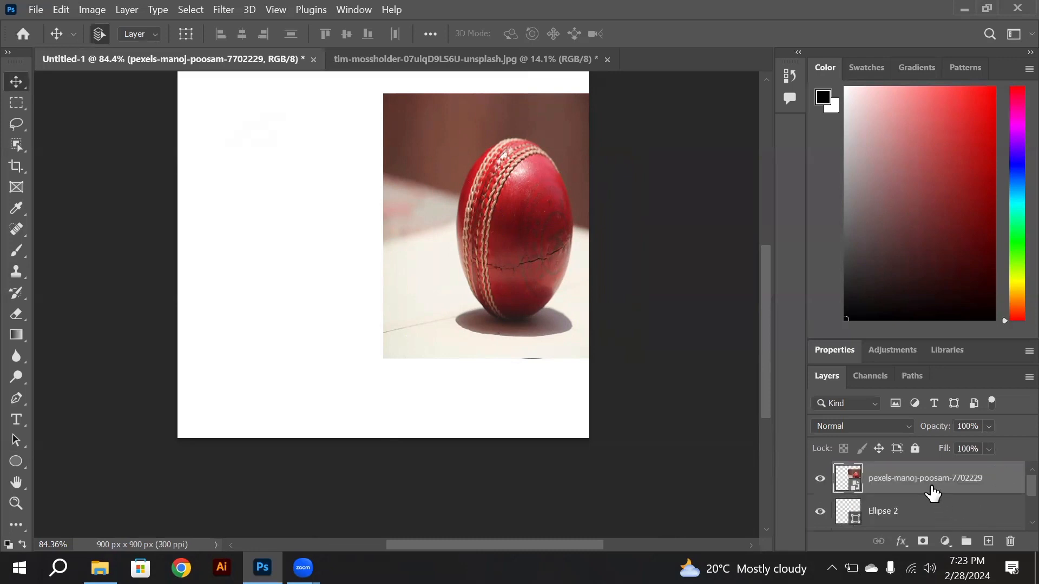
drag(932, 494, 926, 486)
key(alt)
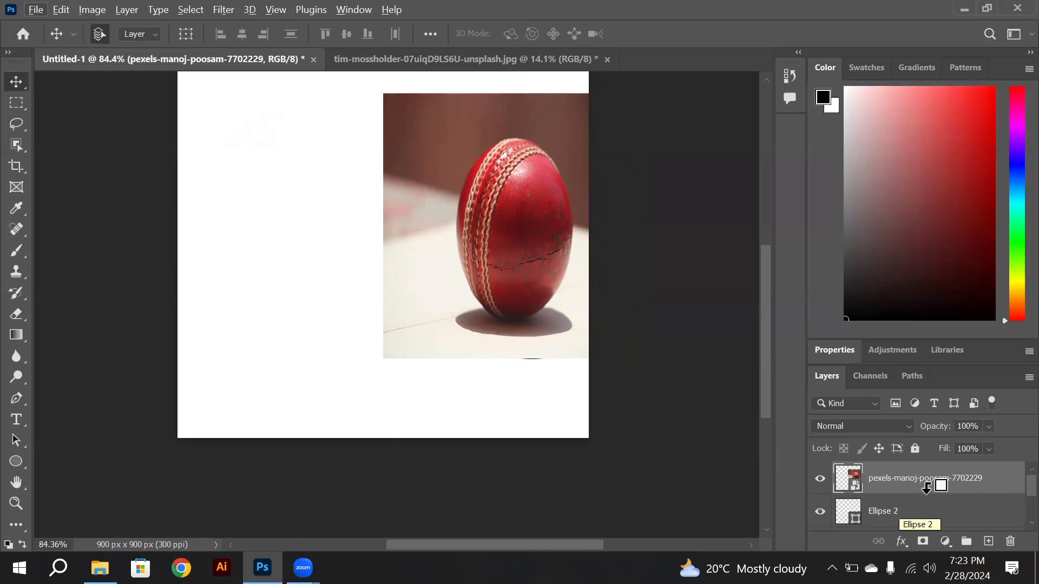
alt+click(927, 487)
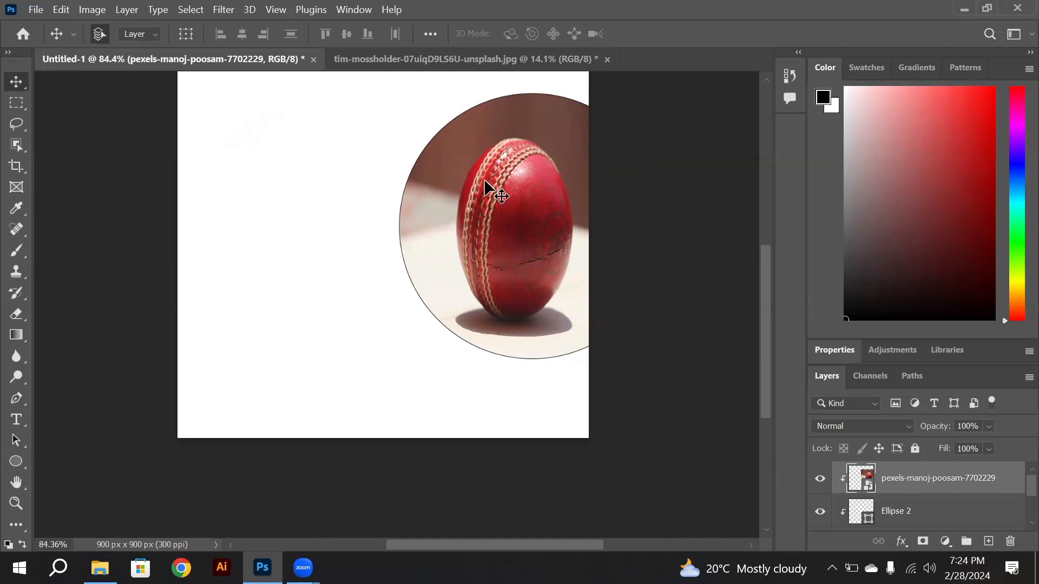
Undo the clipping and layer reordering, and delete the cricket ball photo.
key(ctrl+alt+g)
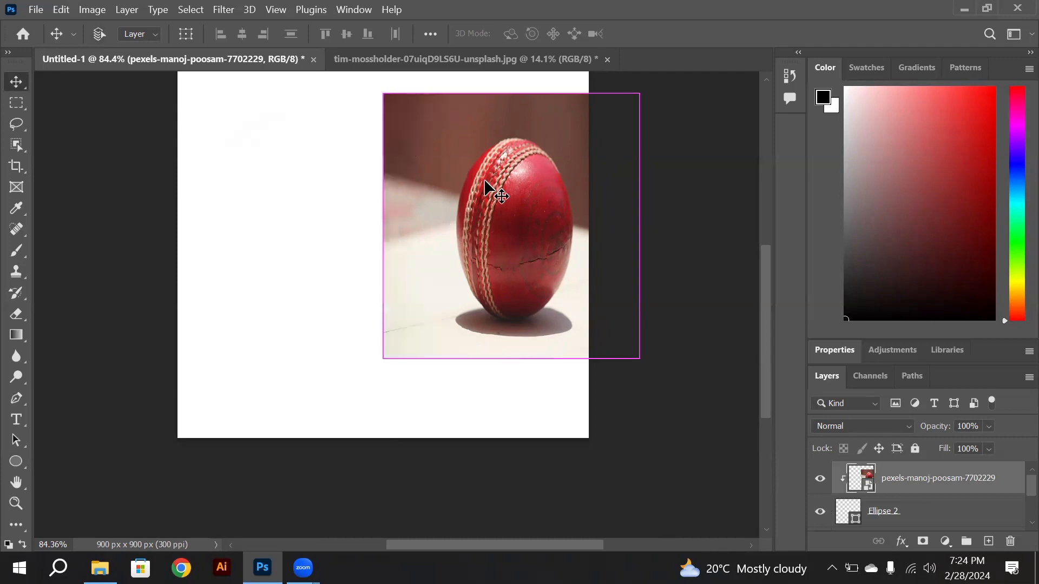
key(ctrl+bracketleft)
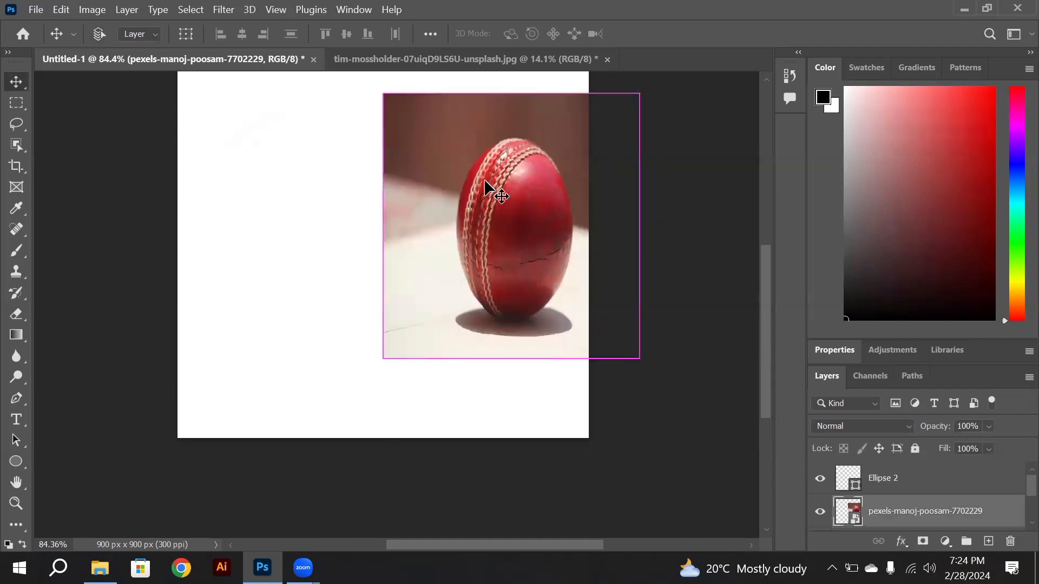
key(Delete)
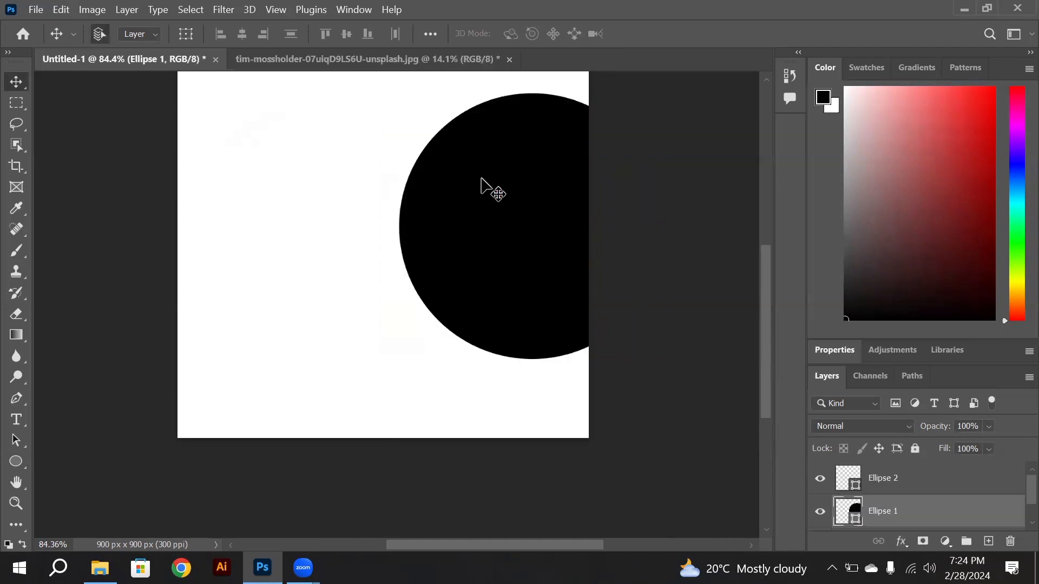
Place the portrait of the man in the pink jacket from the Downloads folder into the Untitled-1 document.
click(100, 568)
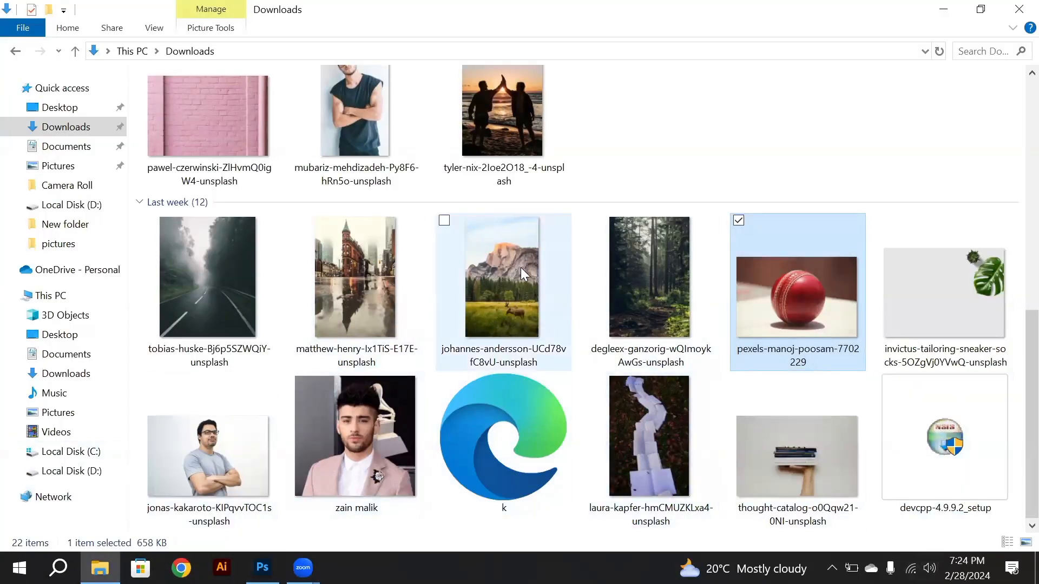
scroll(518, 270, up, 5)
scroll(520, 279, down, 5)
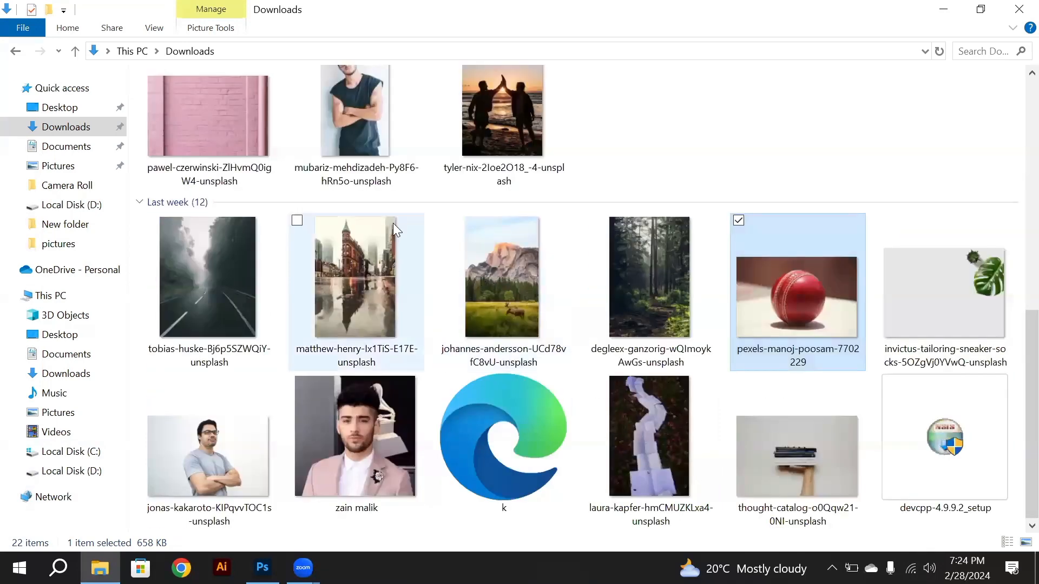
drag(335, 263, 351, 400)
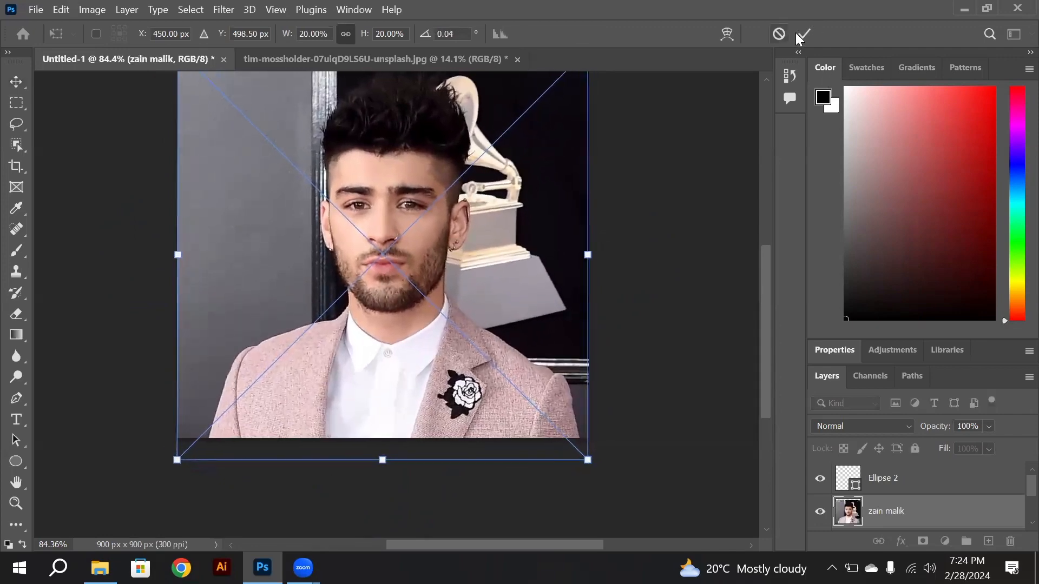
click(804, 34)
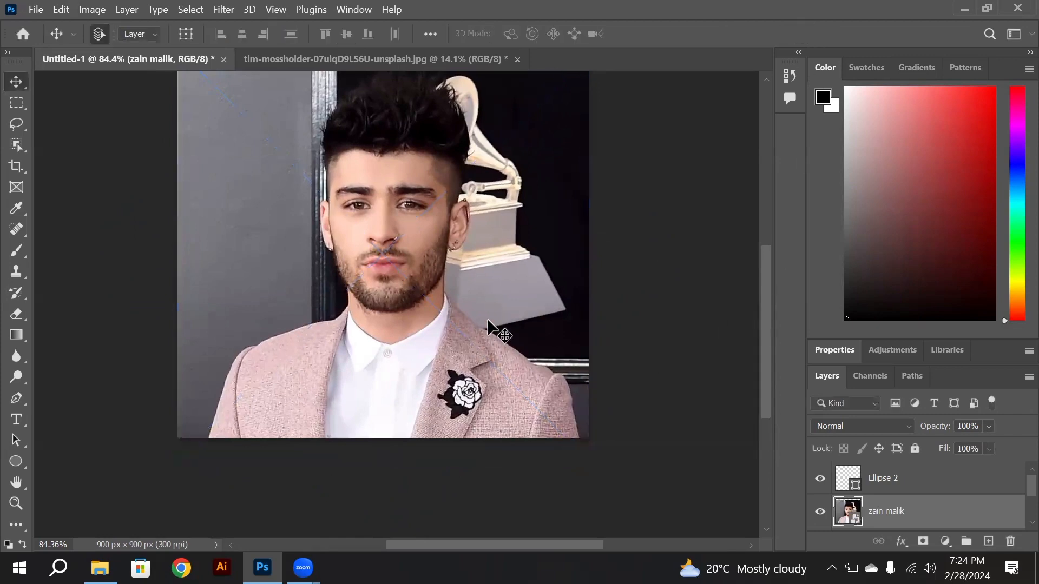
Scale the portrait to about 10.97% over the black circle and stretch it downward to cover the circle's full height.
scroll(496, 305, up, 2)
scroll(478, 230, down, 2)
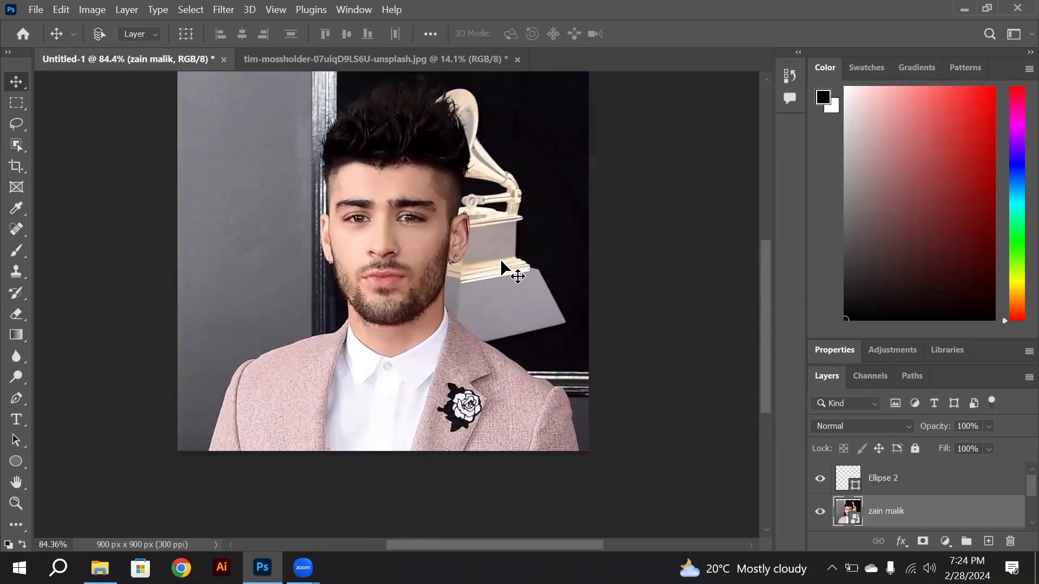
key(ctrl+t)
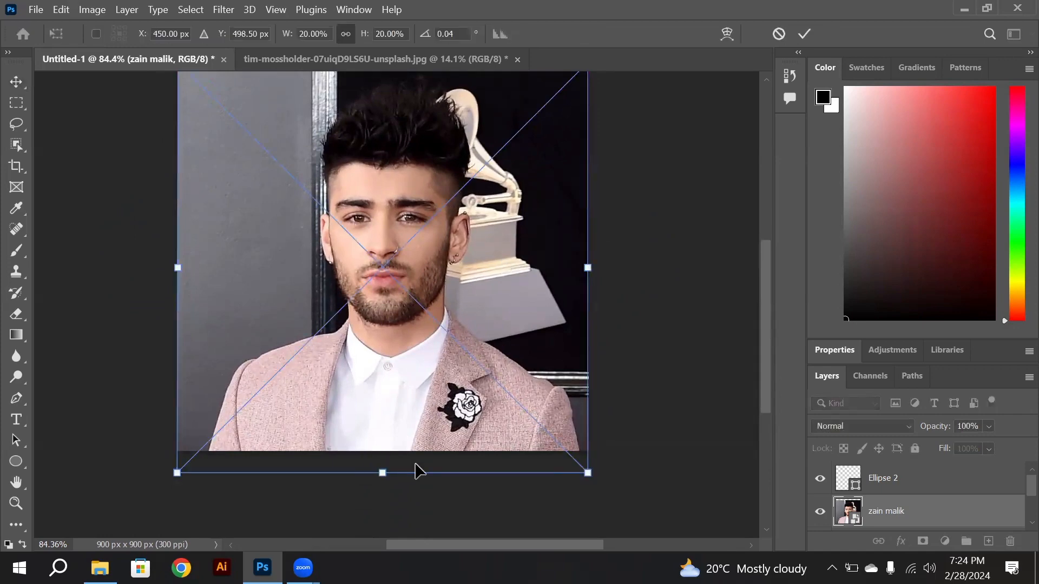
drag(415, 472, 531, 267)
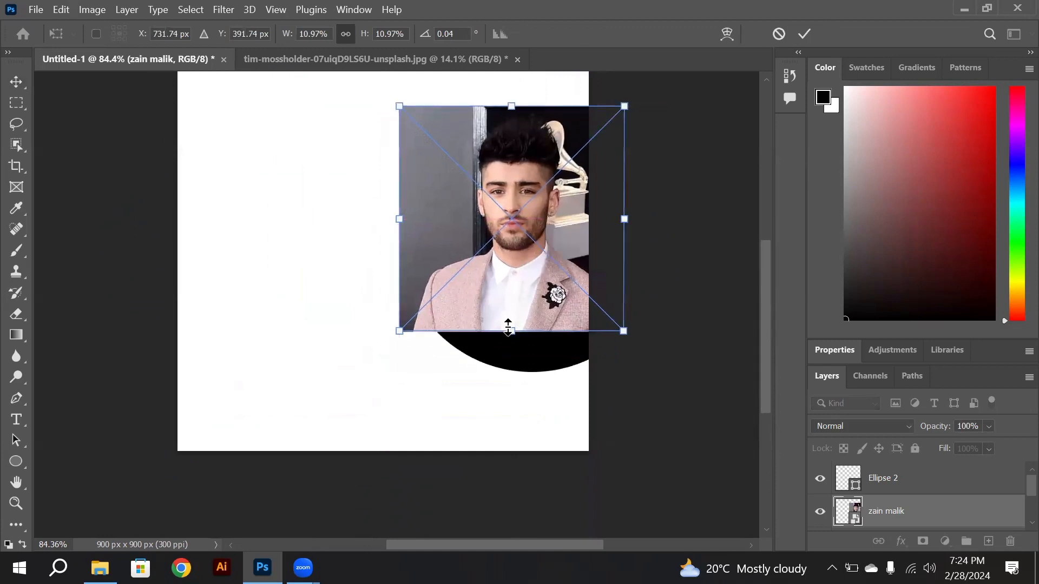
drag(506, 339, 513, 377)
click(804, 33)
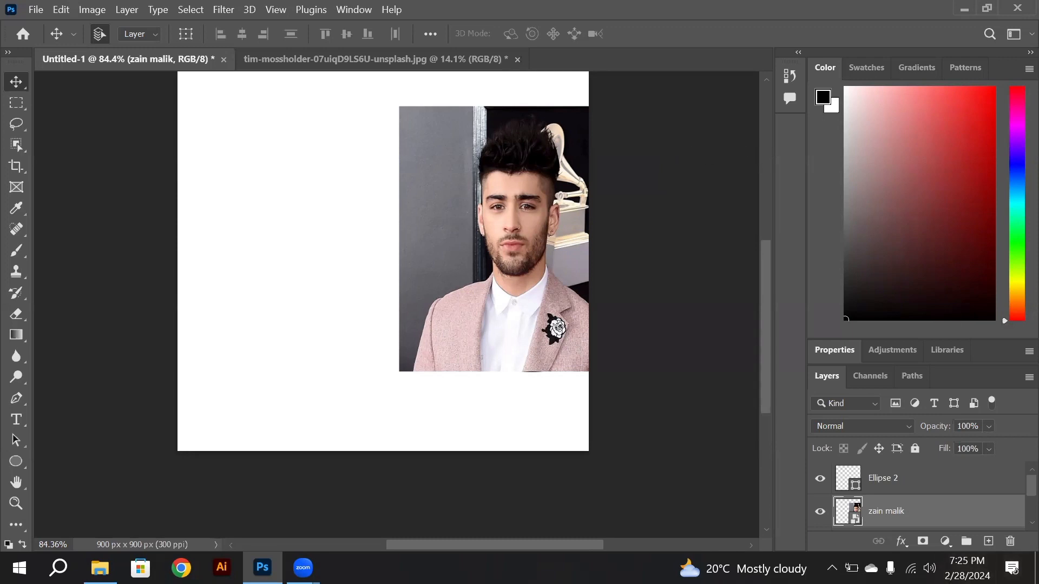
Move the portrait above the Ellipse 2 layer and clip both layers to the large black circle.
drag(909, 512, 909, 478)
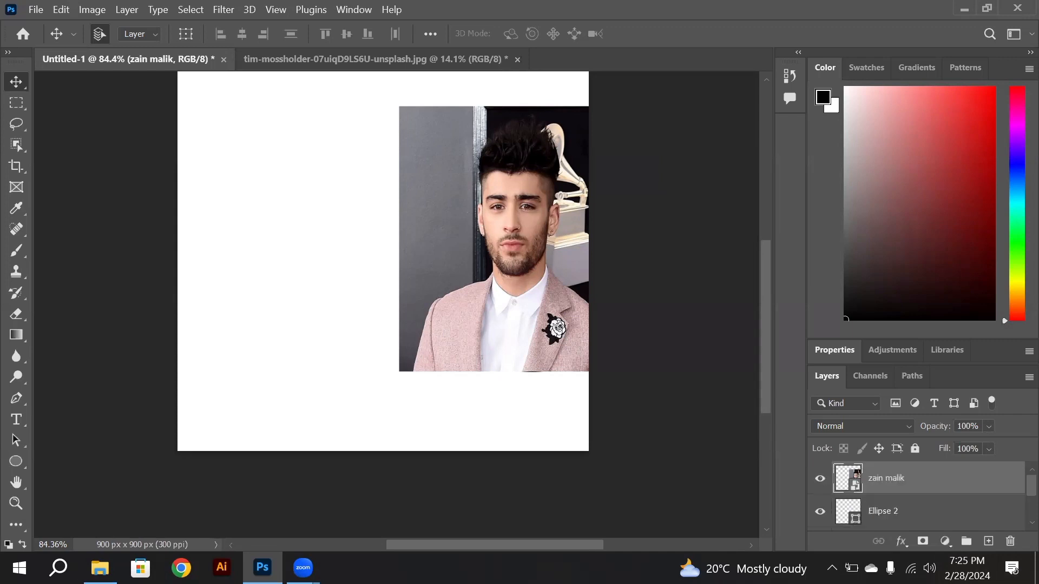
alt+click(916, 494)
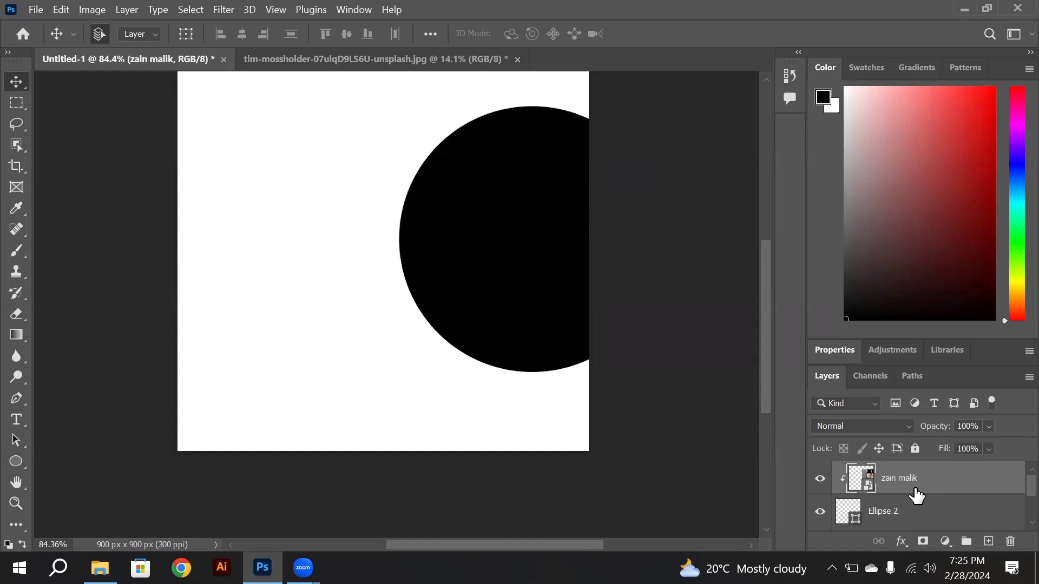
drag(926, 513, 920, 478)
click(921, 481)
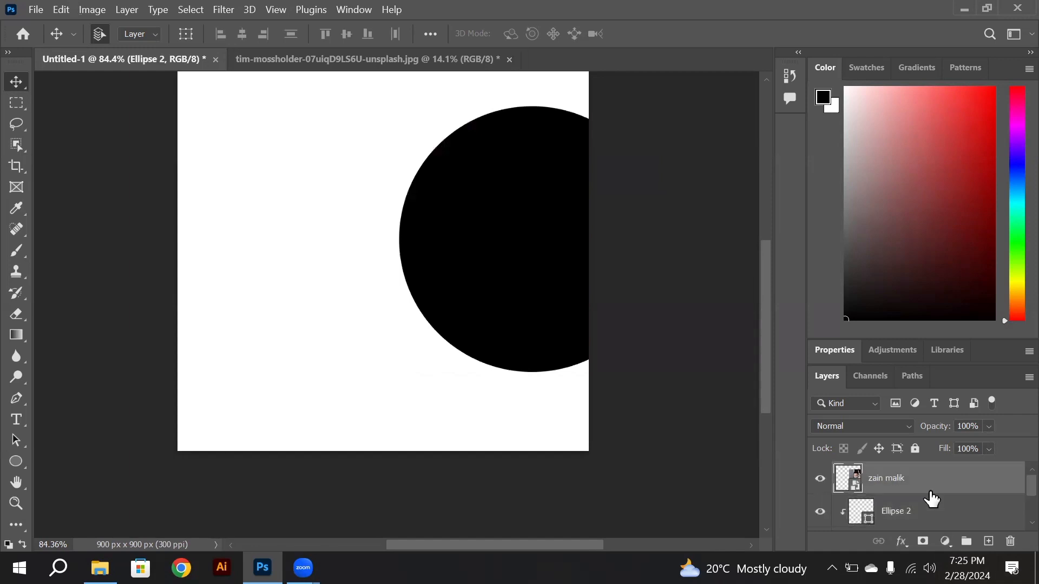
alt+click(921, 496)
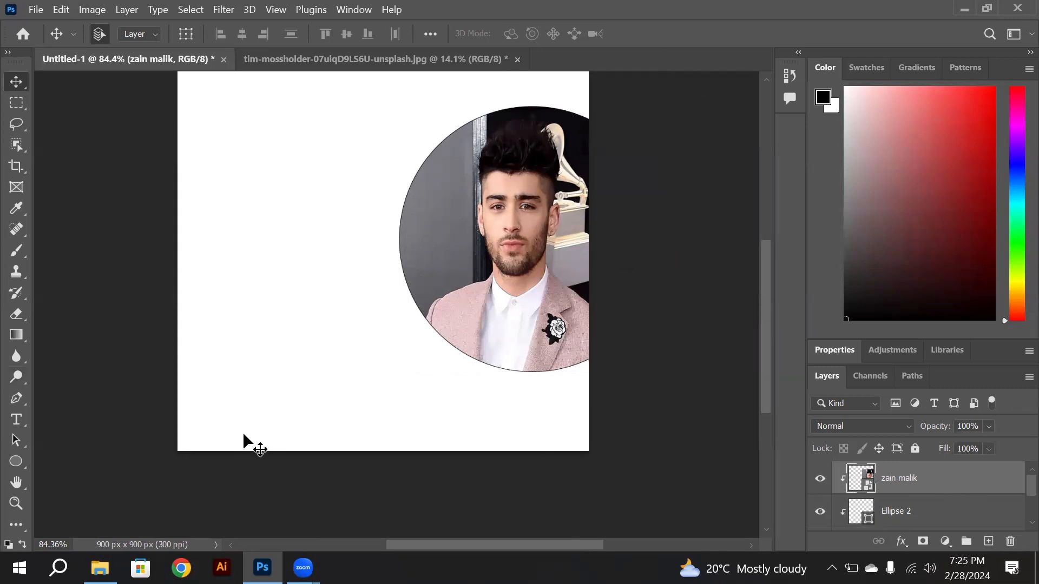
Undo the portrait's clipping and clear the canvas by deleting the portrait, the large black circle and the Ellipse 2 layer.
key(ctrl+z)
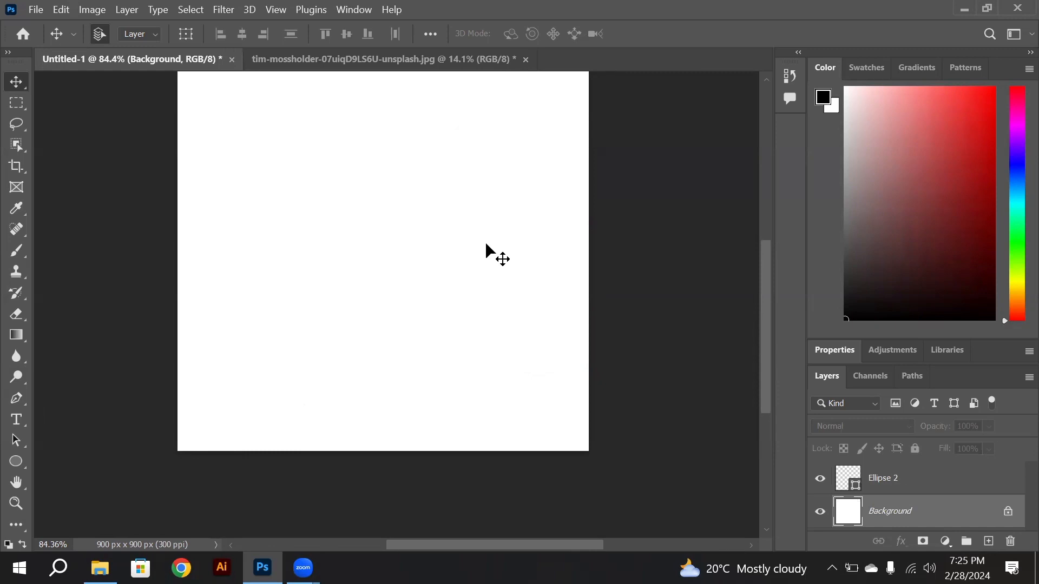
scroll(471, 239, up, 1)
scroll(464, 237, down, 1)
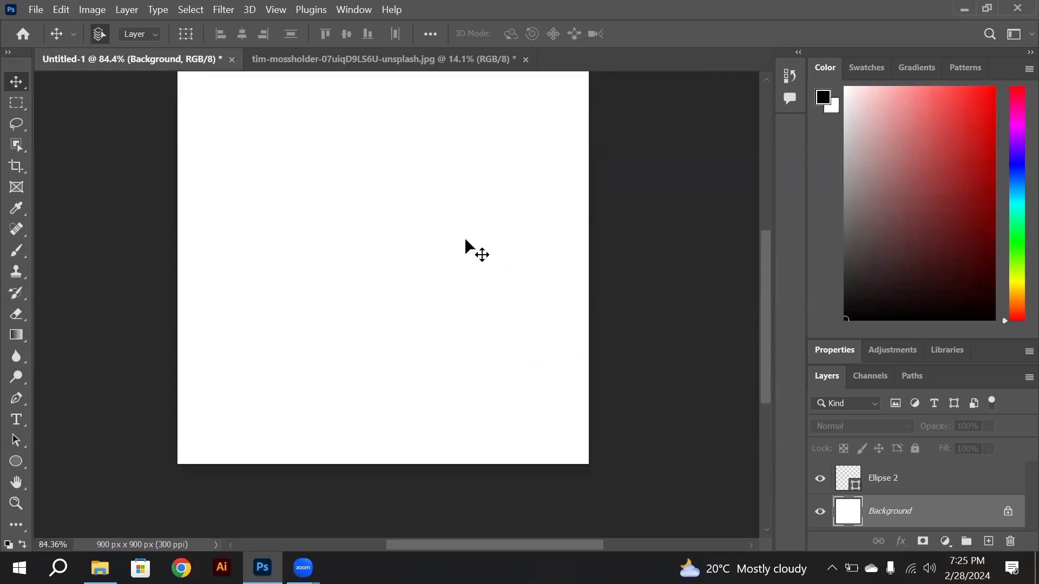
scroll(464, 237, up, 1)
click(892, 476)
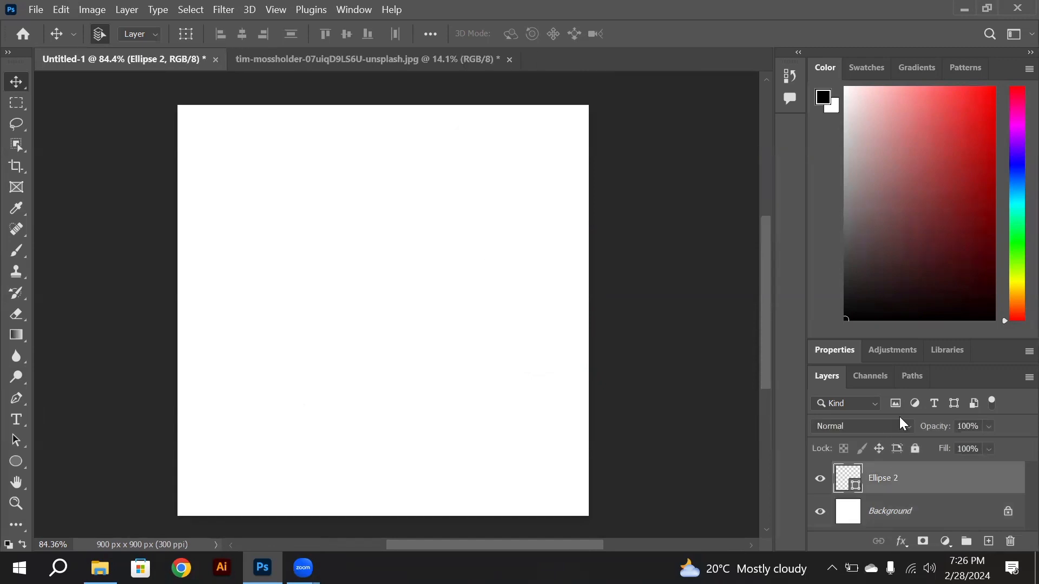
key(Delete)
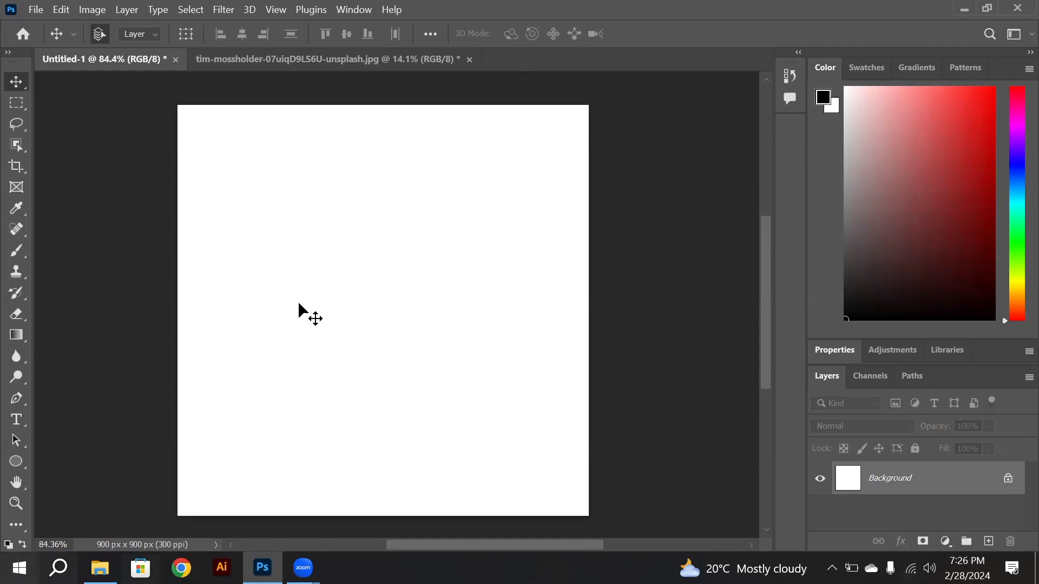
Draw a black rectangle shape about 701 × 467 px across the lower part of the blank canvas.
click(16, 462)
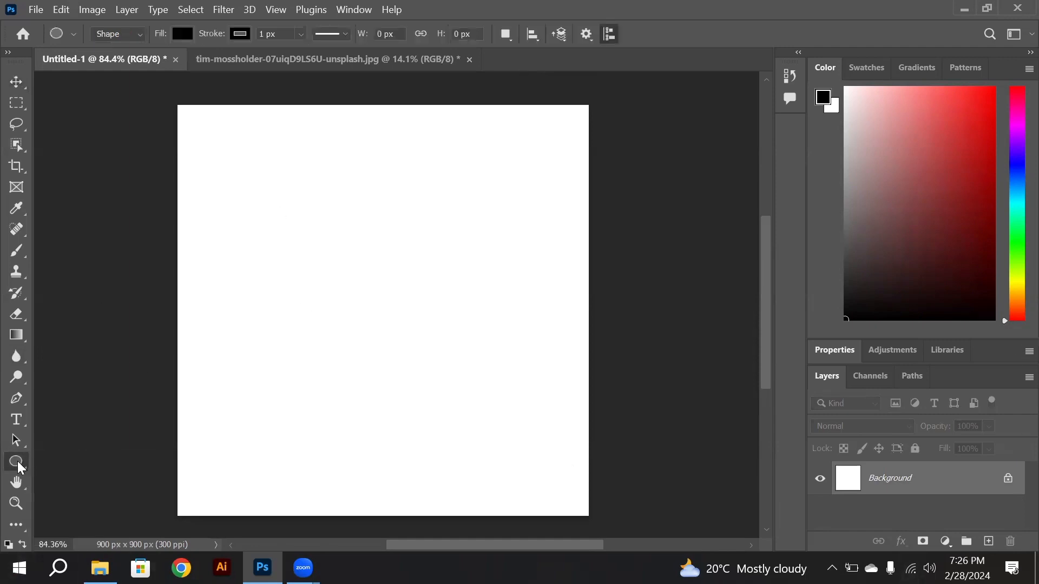
right_click(18, 464)
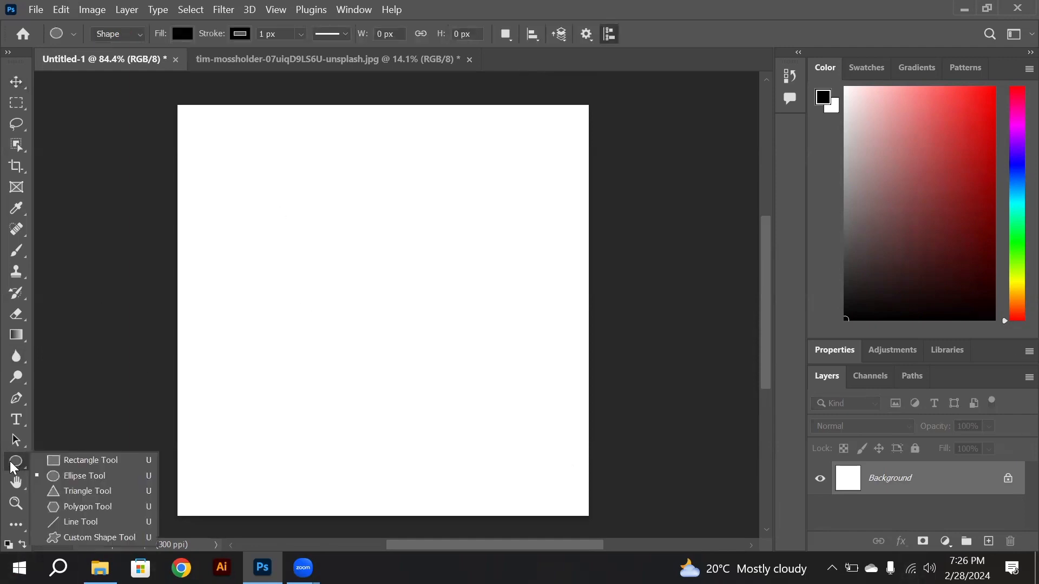
click(57, 464)
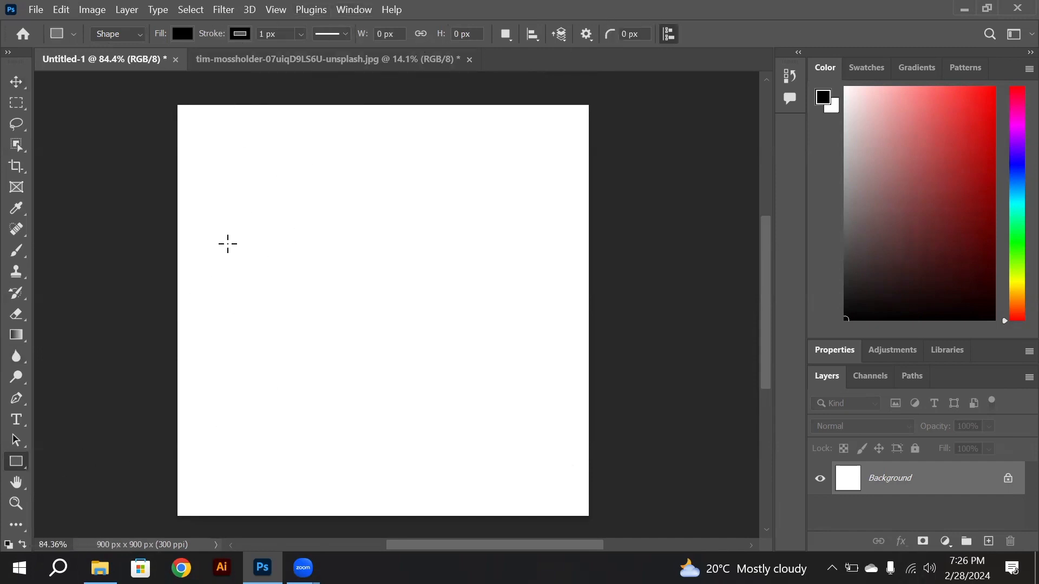
mouse_move(228, 243)
mouse_down()
mouse_move(364, 355)
mouse_move(546, 456)
mouse_up()
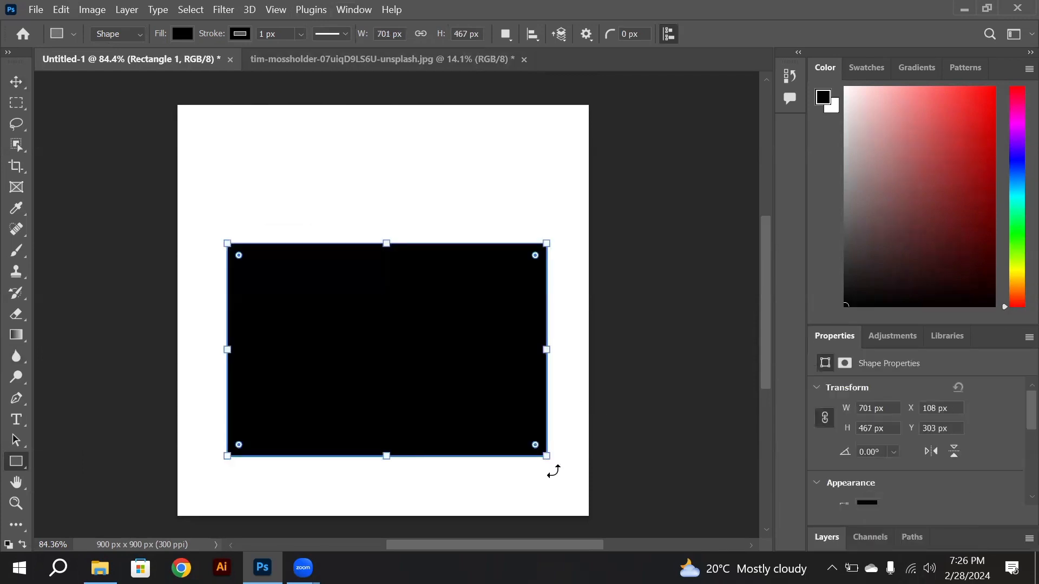
key(v)
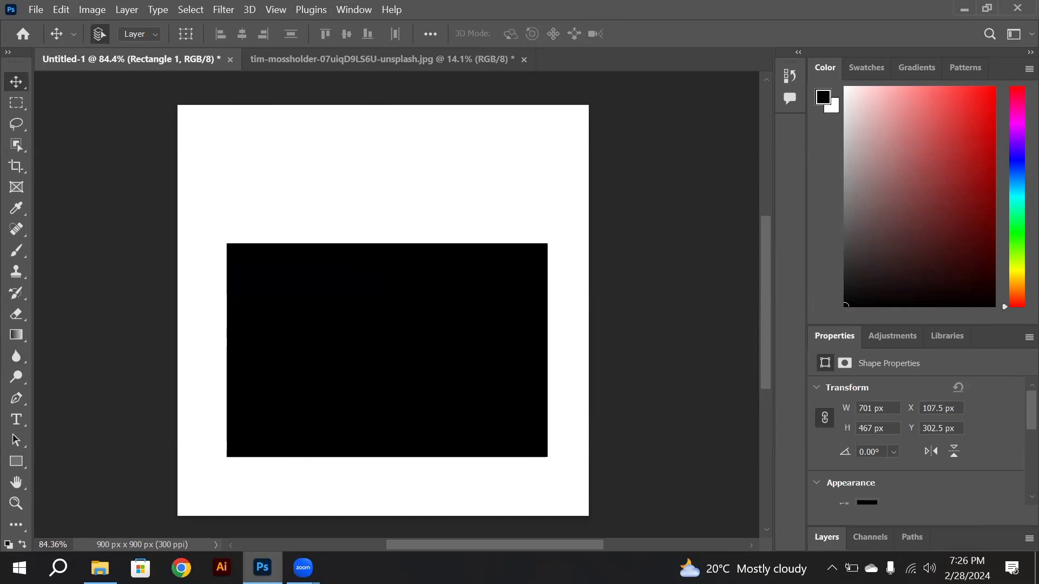
click(833, 541)
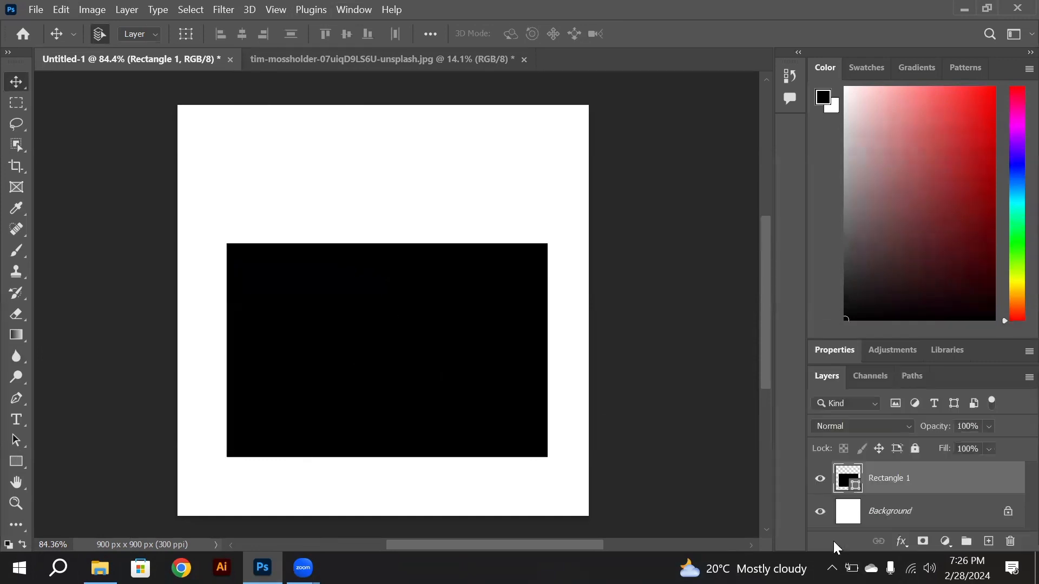
Change the rectangle's fill to the bright red #f20e0e using a custom color.
click(17, 463)
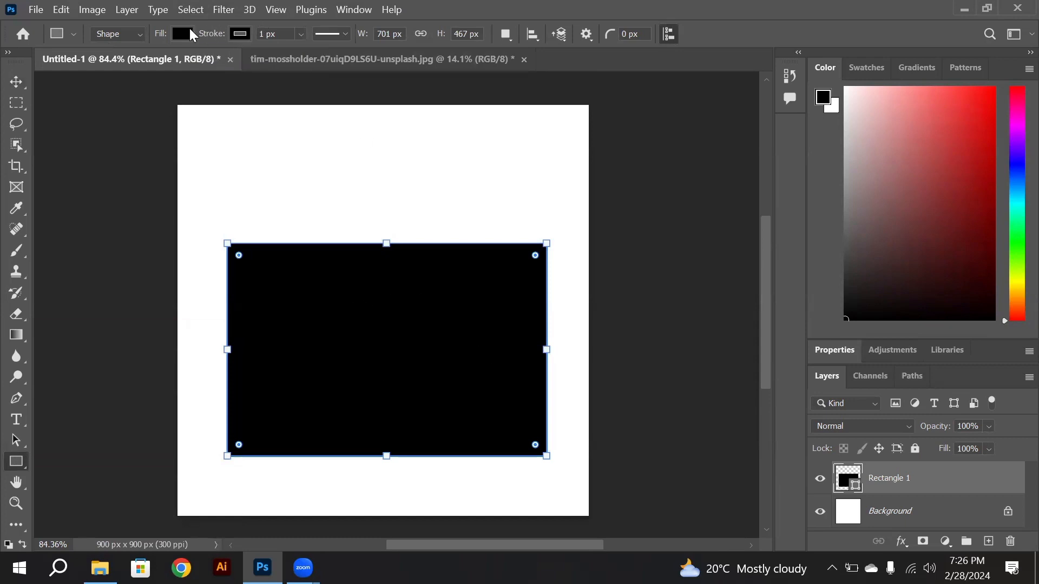
click(183, 36)
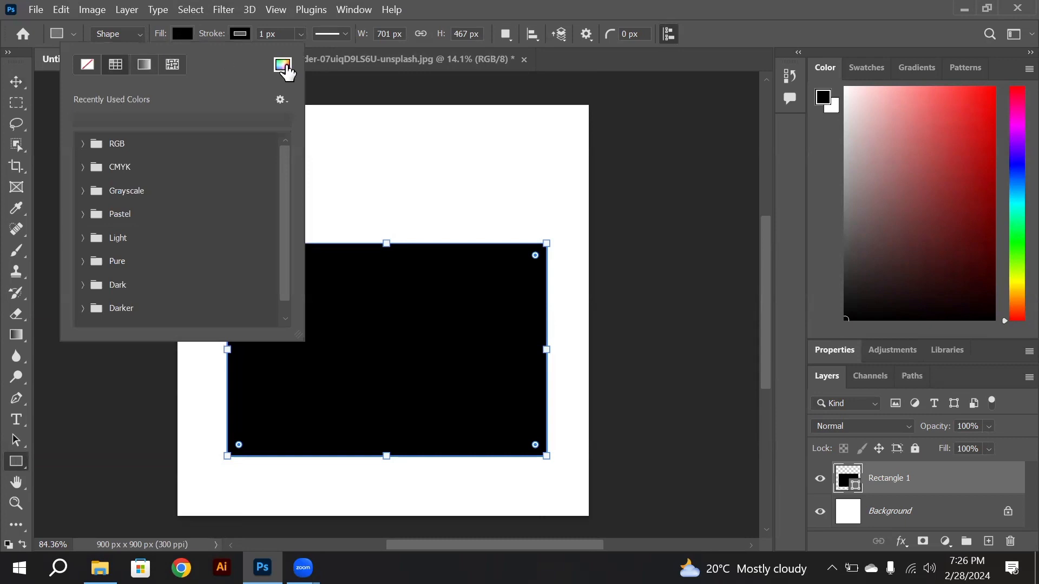
click(282, 64)
drag(490, 124, 500, 110)
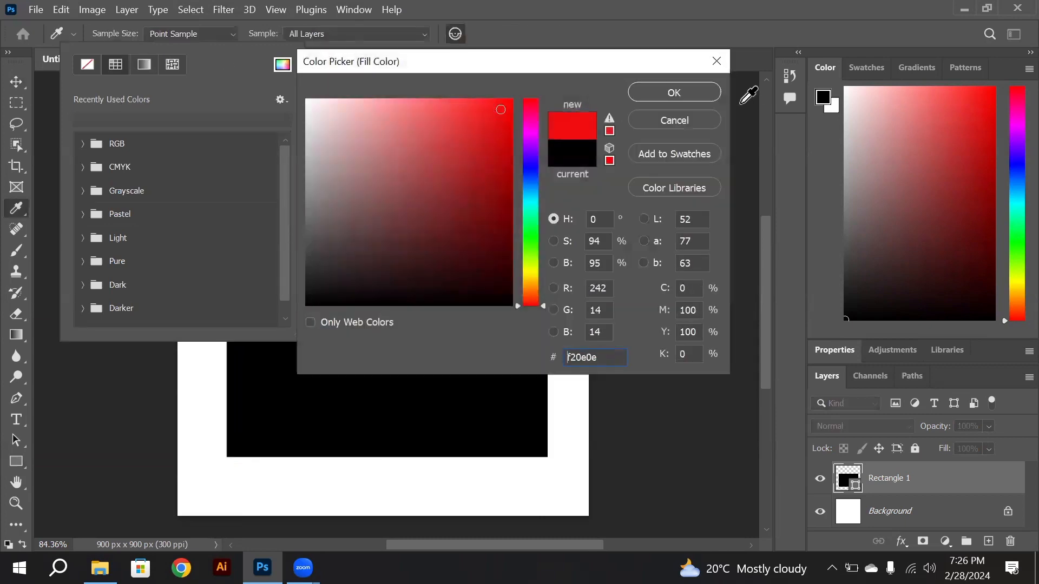
click(696, 93)
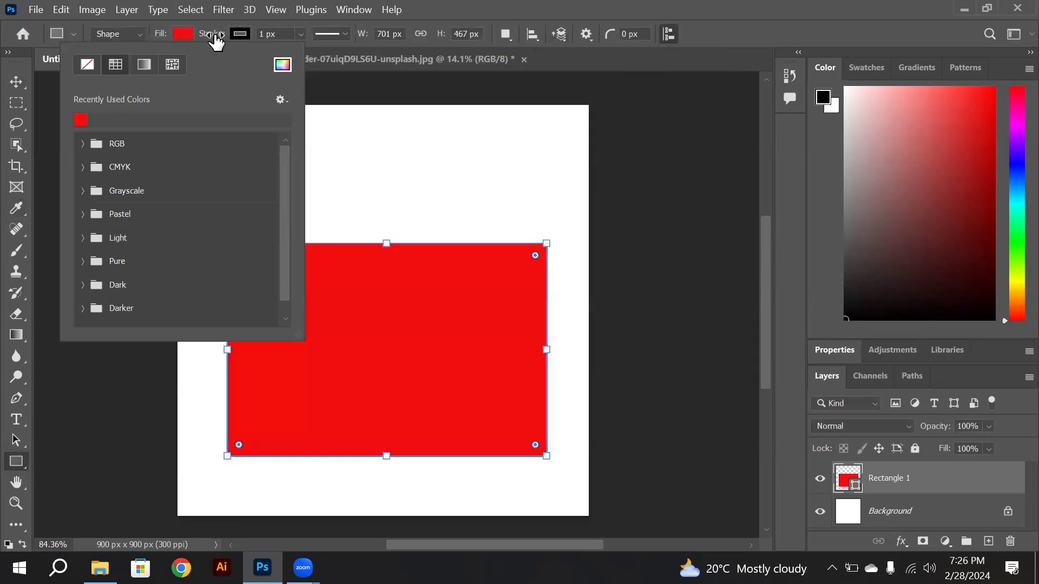
Change the rectangle's stroke color to a custom lime green and deselect its outline.
click(239, 34)
click(239, 34)
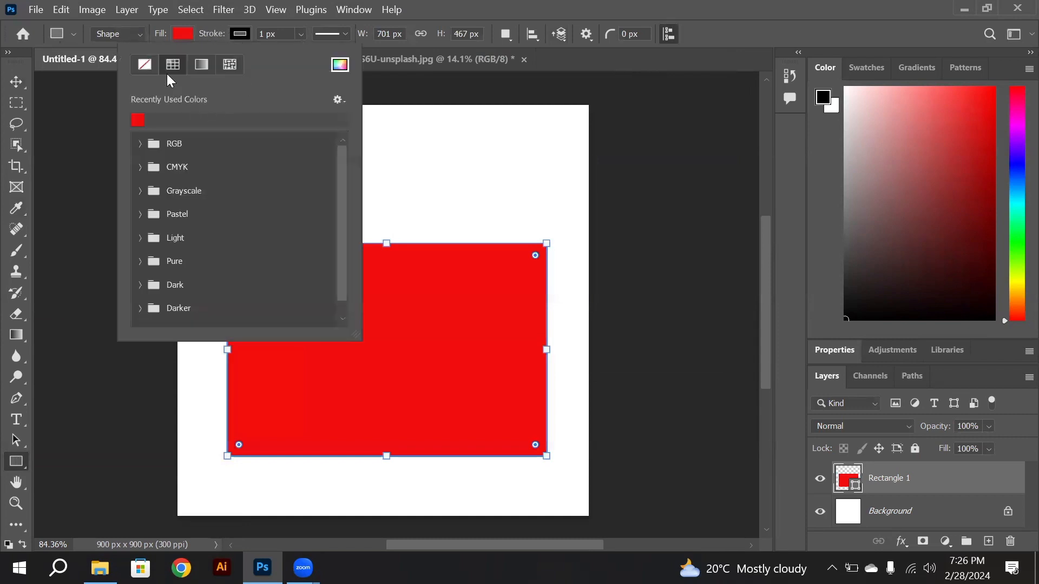
click(340, 64)
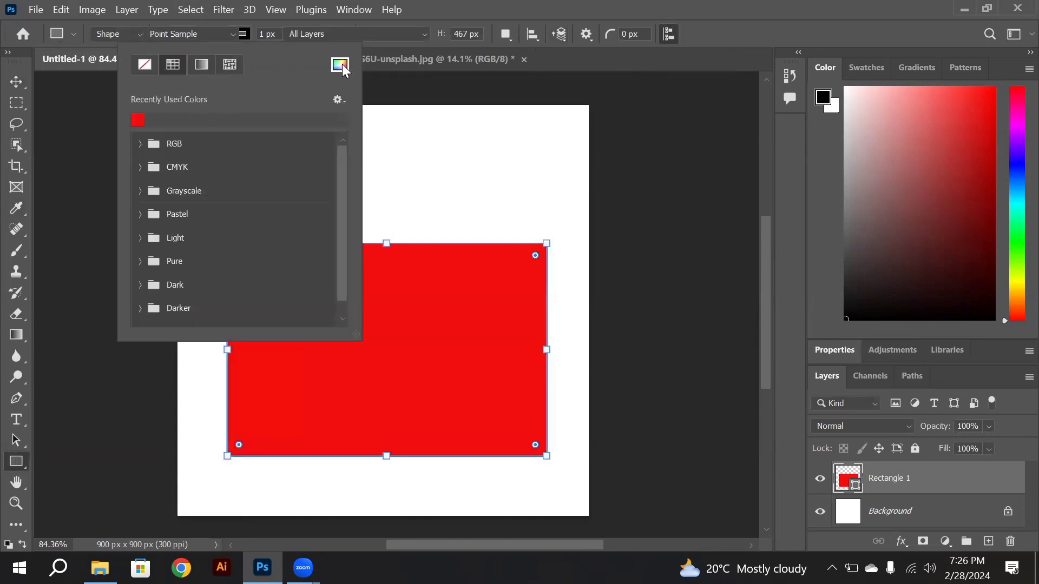
mouse_move(492, 195)
mouse_down()
mouse_move(508, 144)
mouse_move(503, 271)
mouse_move(531, 261)
mouse_up()
click(529, 233)
drag(506, 238, 500, 103)
click(671, 93)
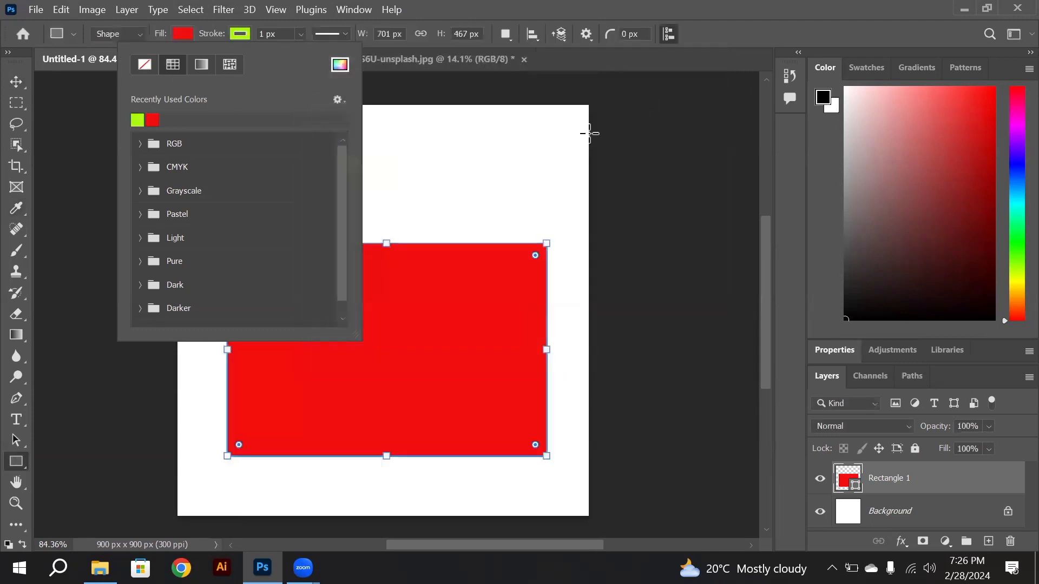
click(643, 7)
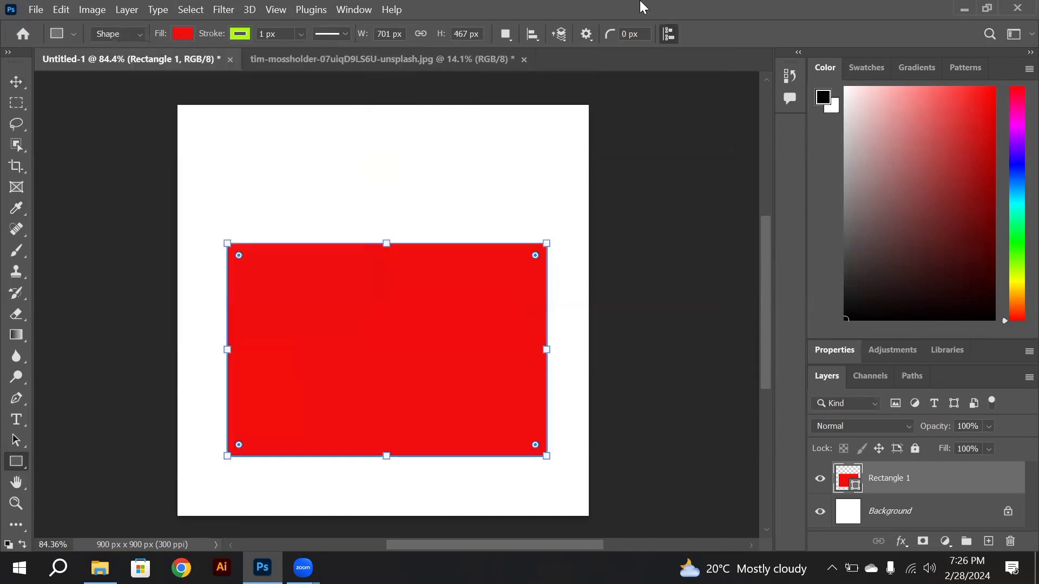
click(665, 239)
click(586, 270)
key(v)
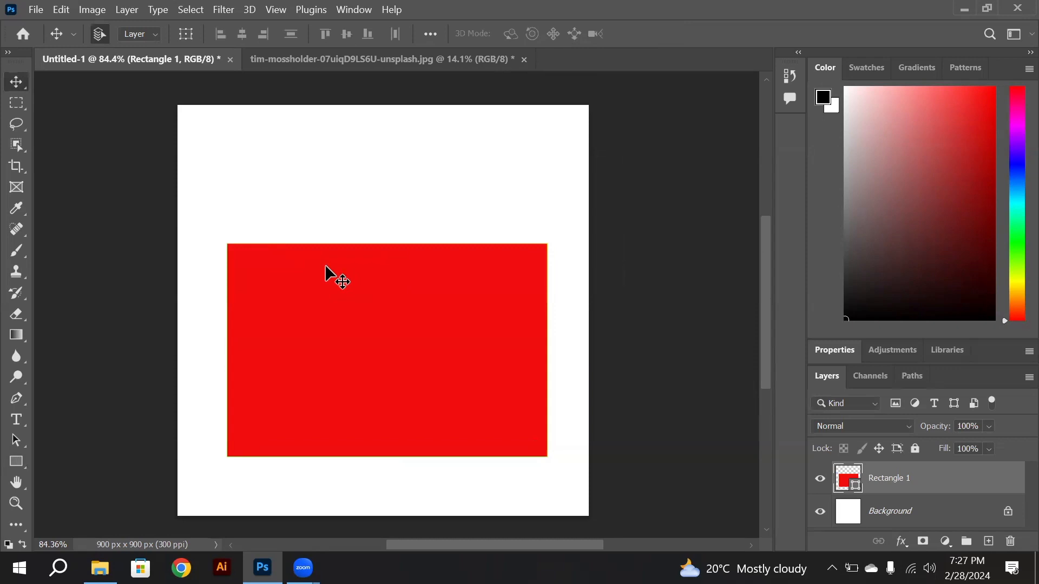
Try a rectangle stroke width of 78.37 px, then reduce it to 18.33 px.
click(17, 468)
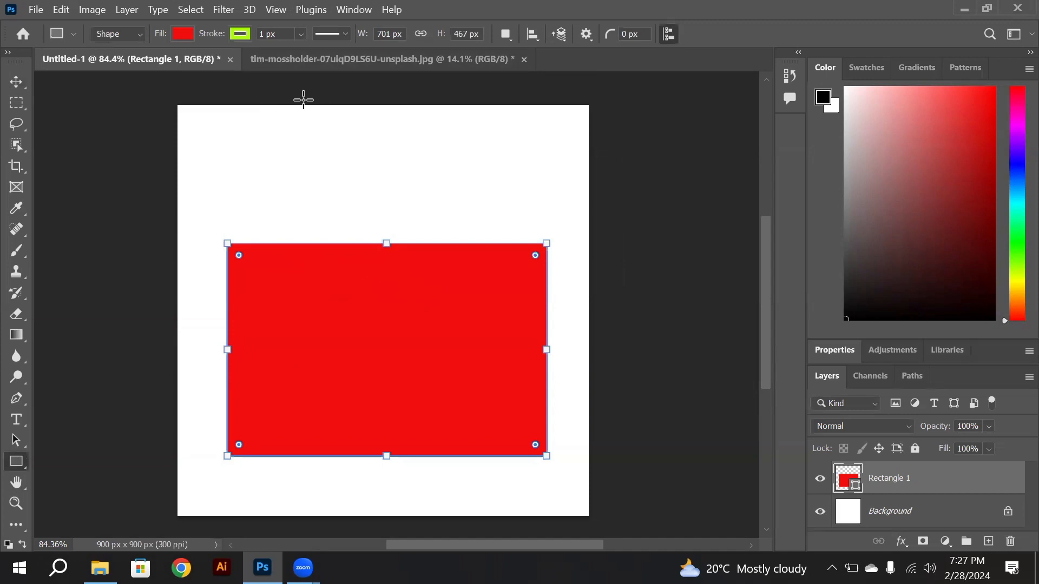
click(301, 33)
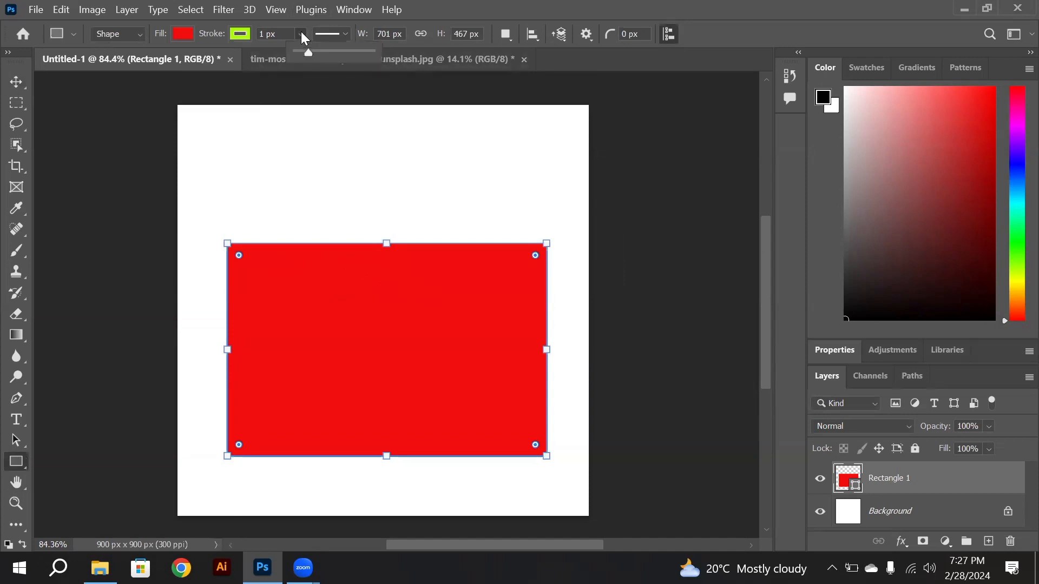
drag(307, 50, 332, 50)
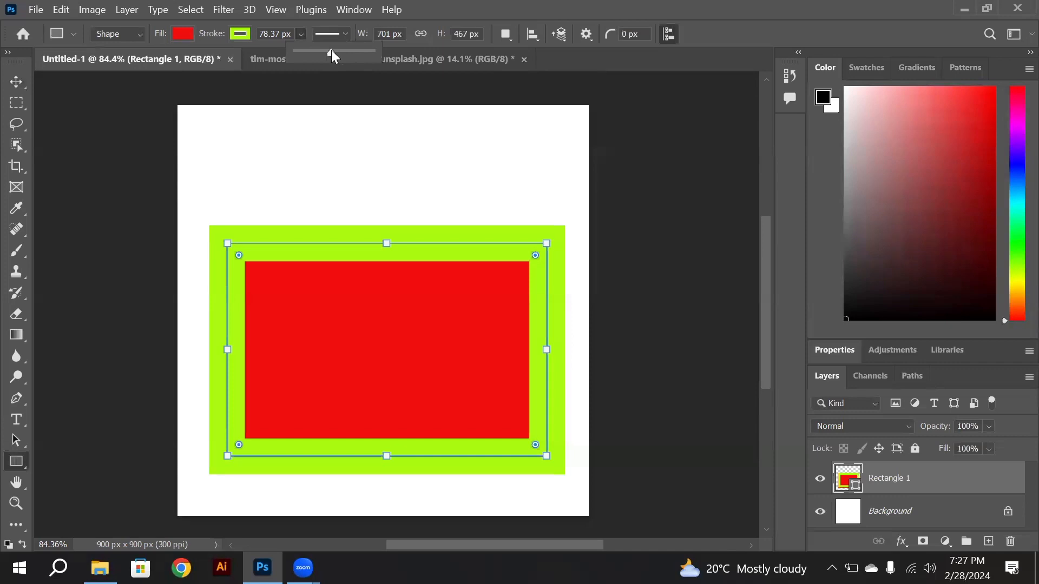
drag(331, 51, 312, 47)
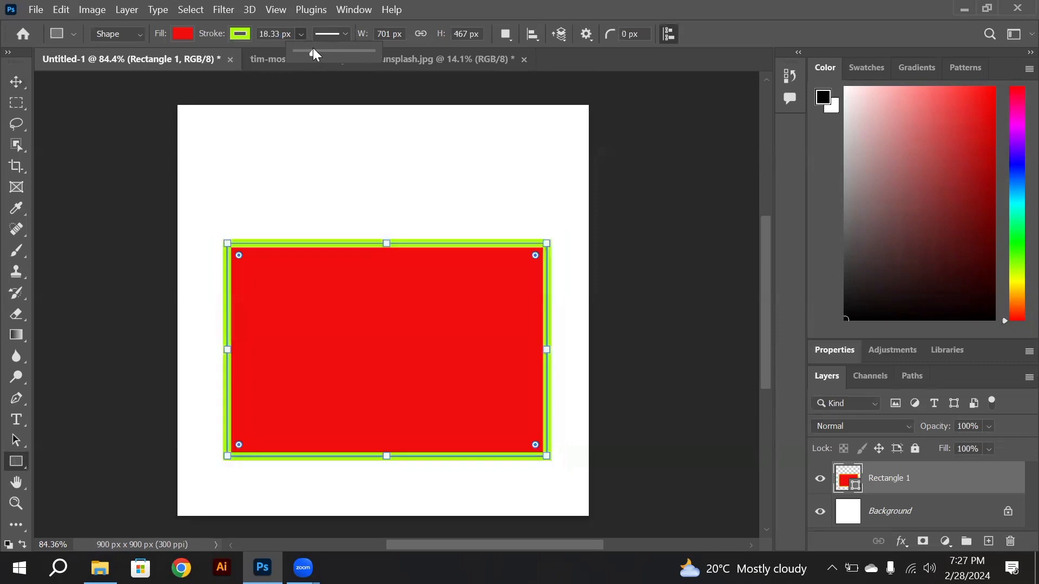
click(706, 2)
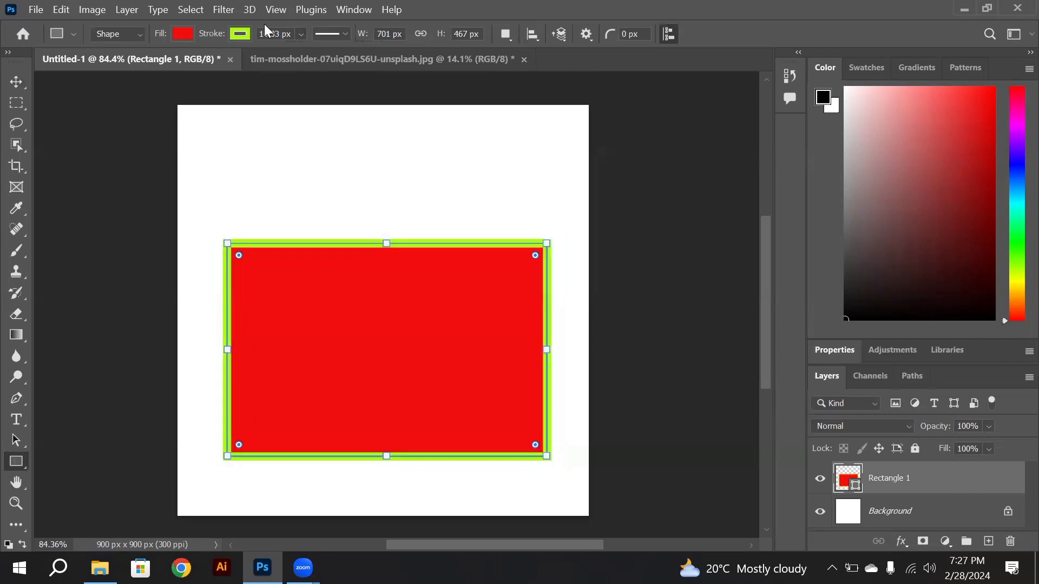
Try the dashed preset and then the dotted preset on the rectangle's green stroke.
click(332, 38)
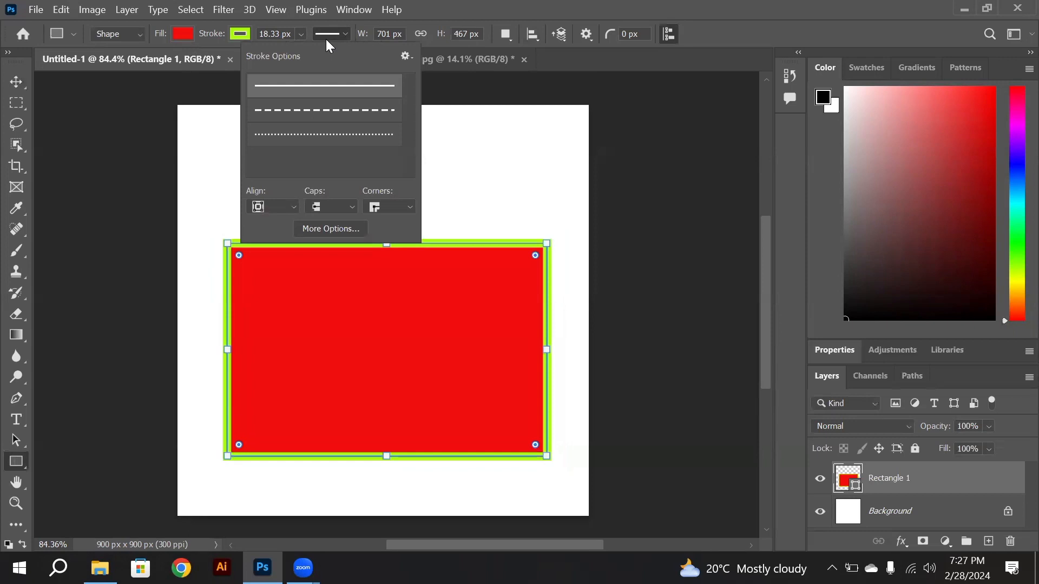
click(349, 111)
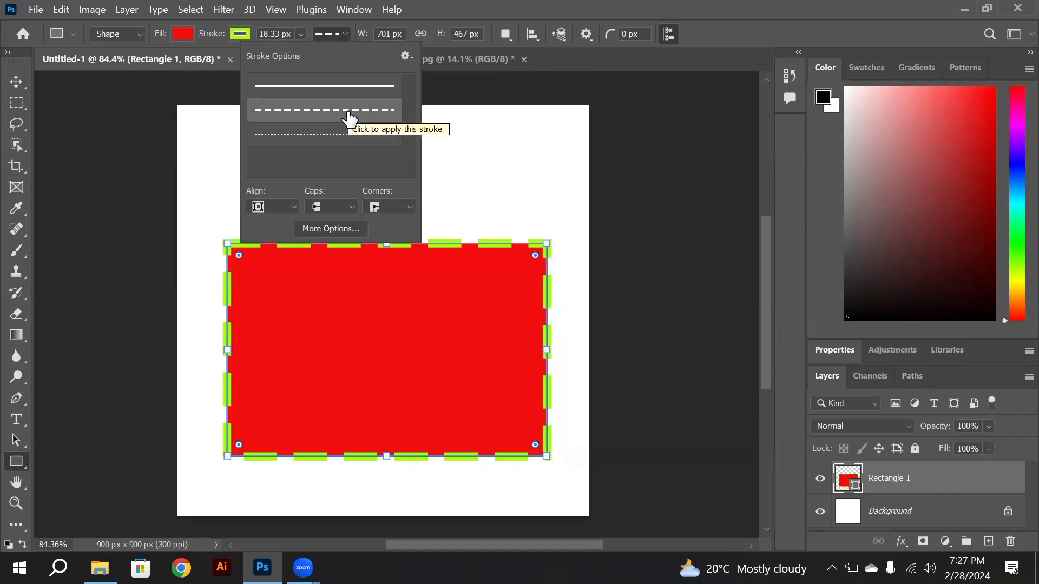
click(347, 145)
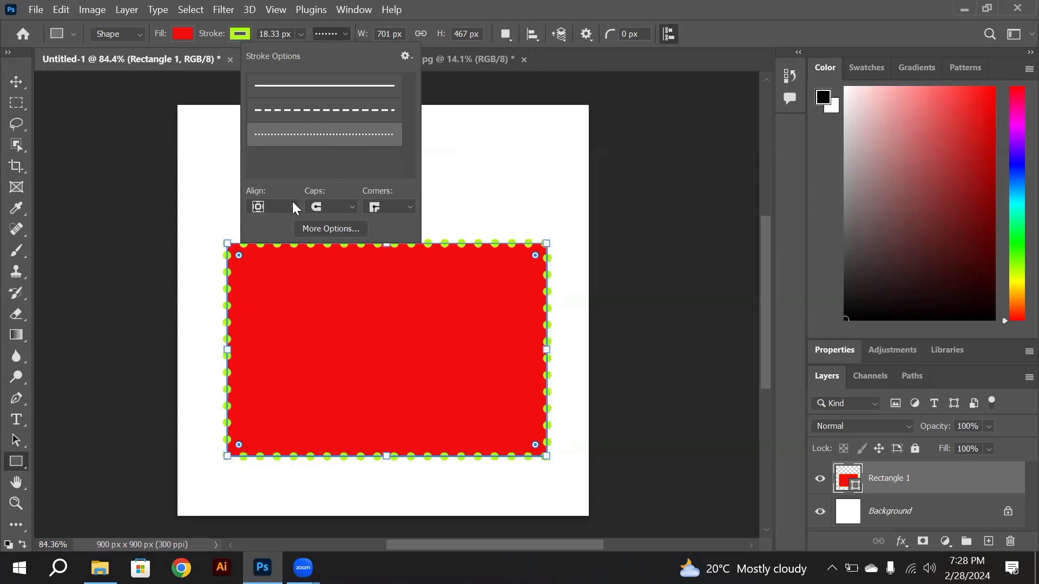
Try a different cap style on the rectangle's dotted stroke and return to round caps.
click(325, 208)
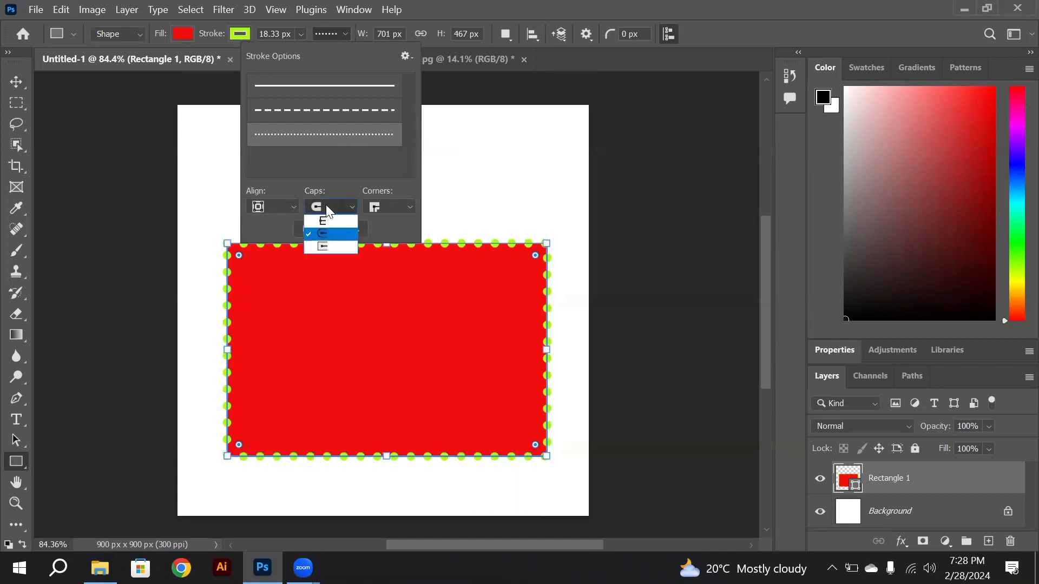
click(331, 247)
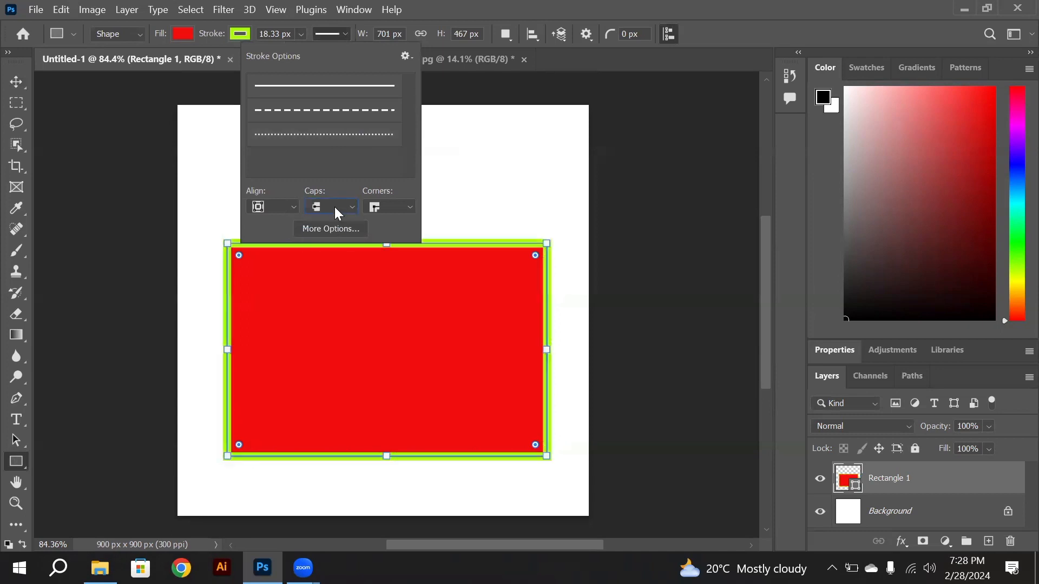
click(335, 208)
click(332, 233)
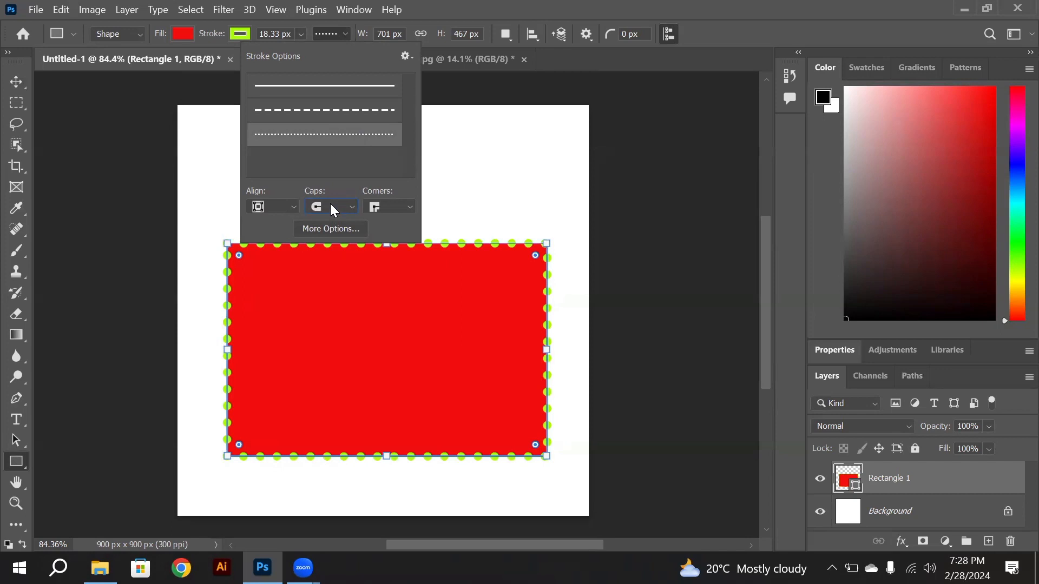
Set the dotted stroke's corners to round and switch to the Move tool to view the rectangle without handles.
click(330, 206)
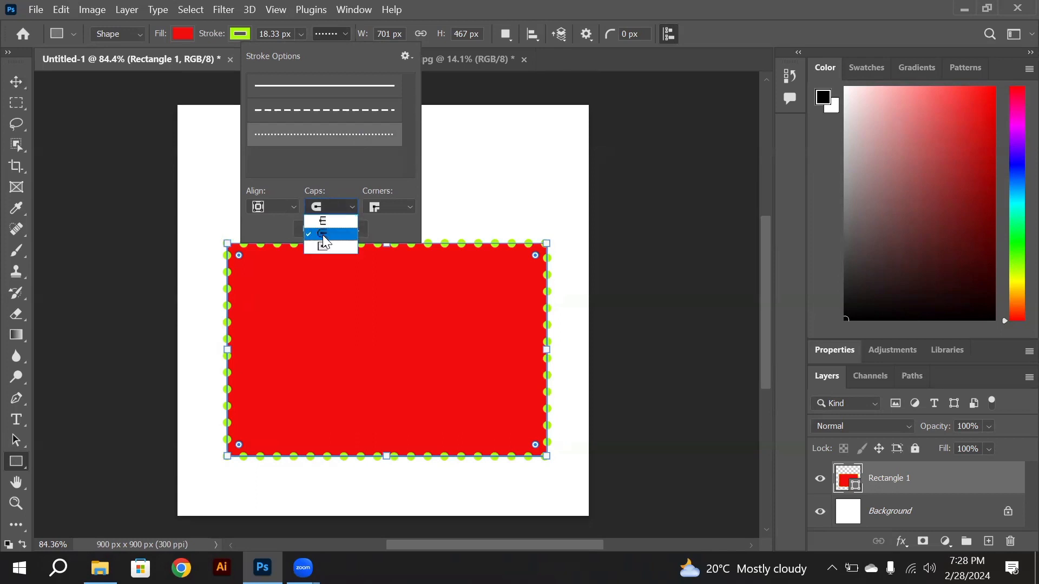
click(396, 207)
click(381, 233)
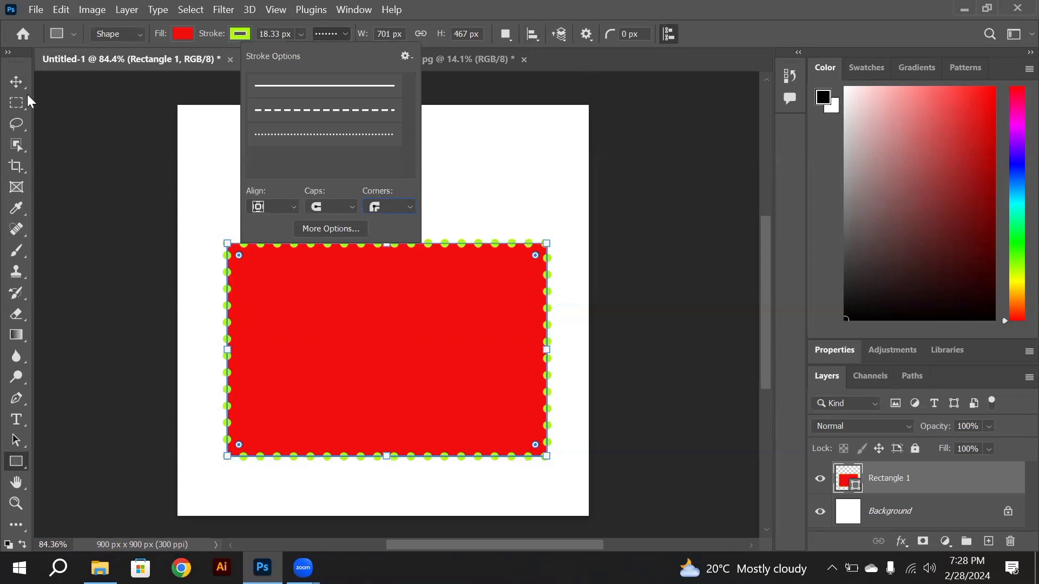
click(18, 72)
click(16, 81)
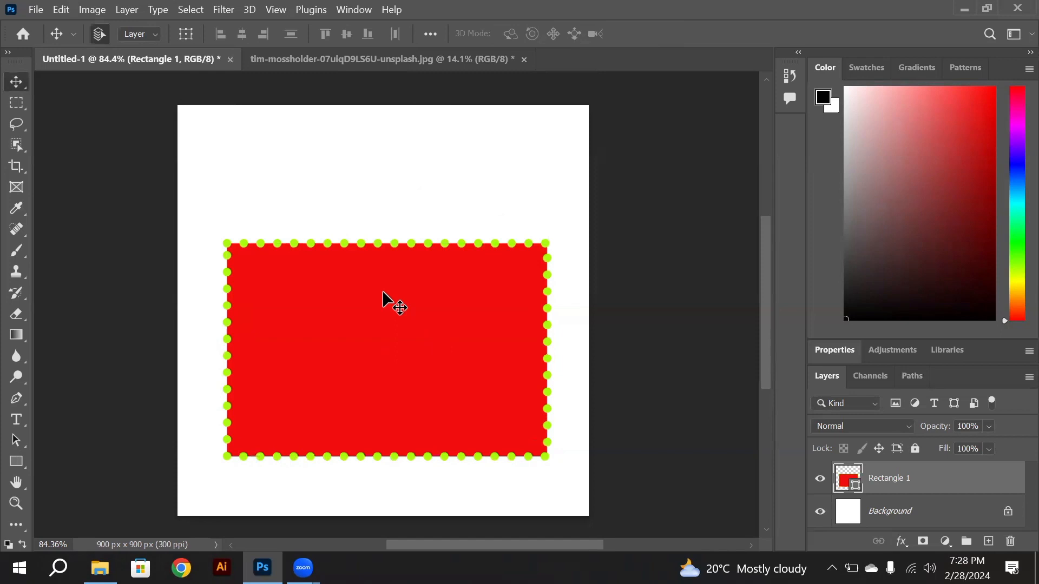
Undo the dotted style, cap and corner changes, going back to the rectangle's solid 18.33 px stroke.
key(ctrl+z)
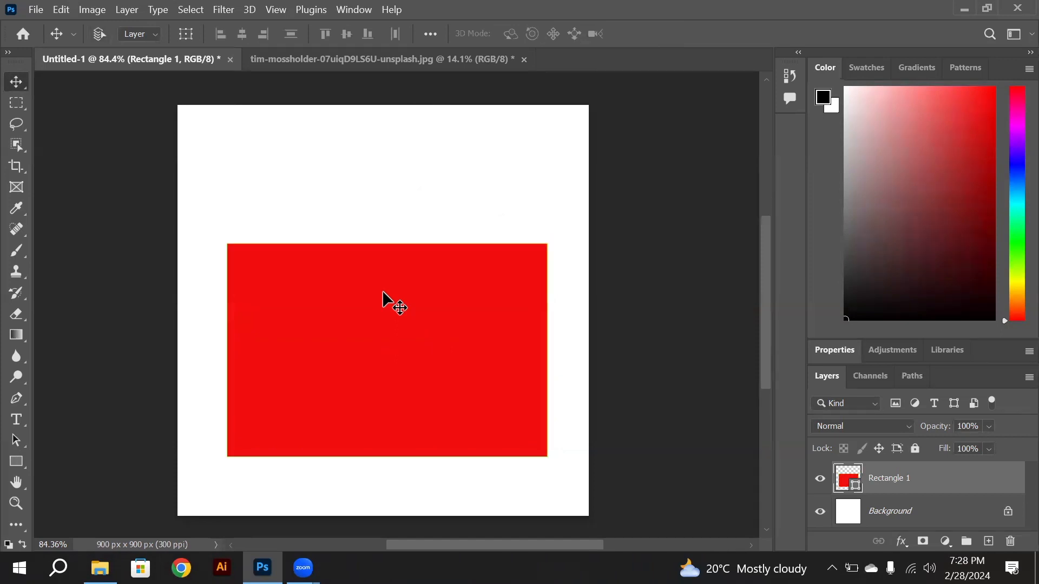
key(ctrl+z)
key(ctrl+z)
key(ctrl+z)
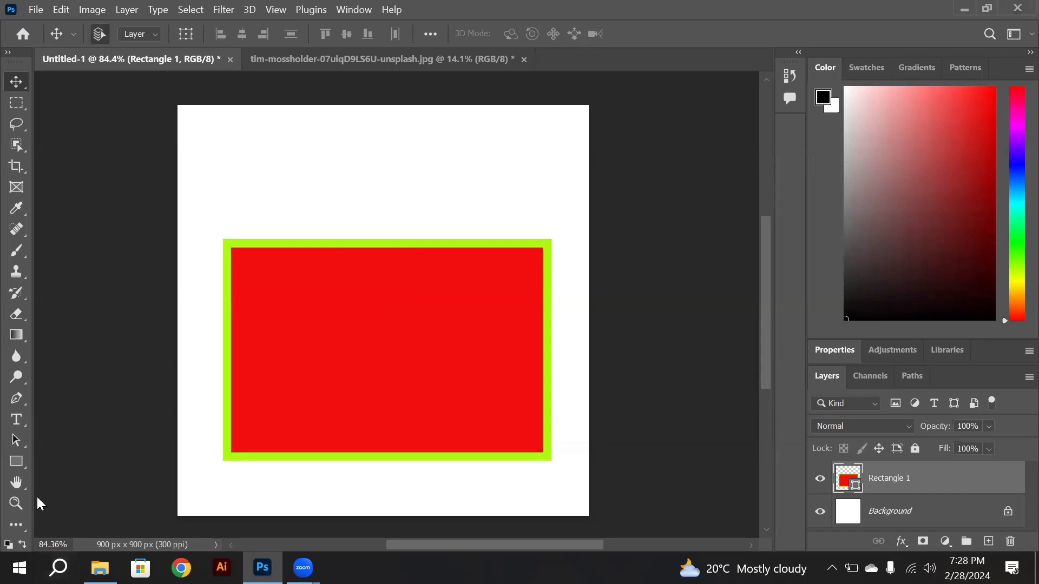
Align the rectangle's green stroke to the inside of its path.
click(16, 461)
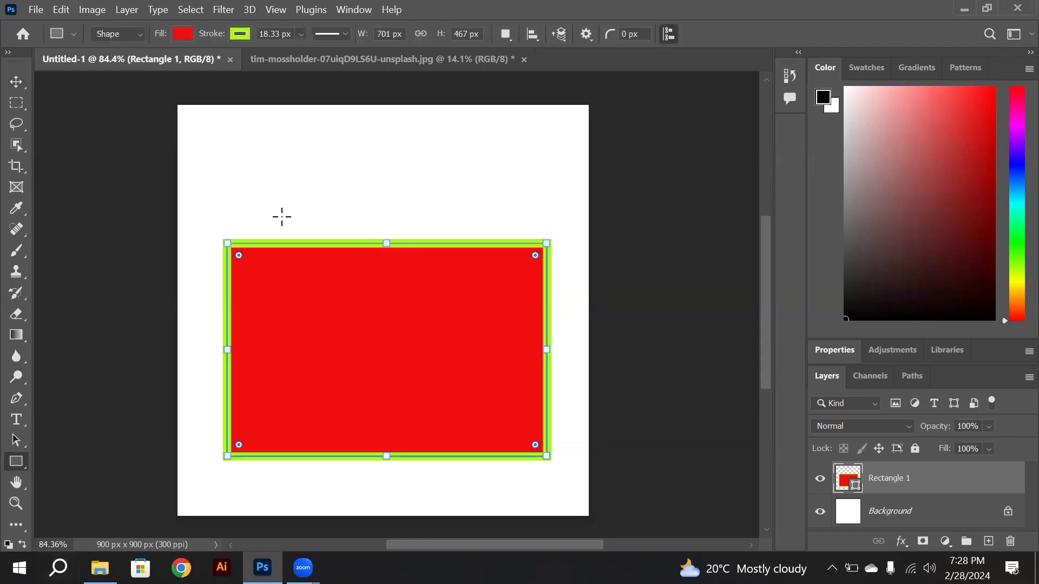
click(345, 35)
click(270, 206)
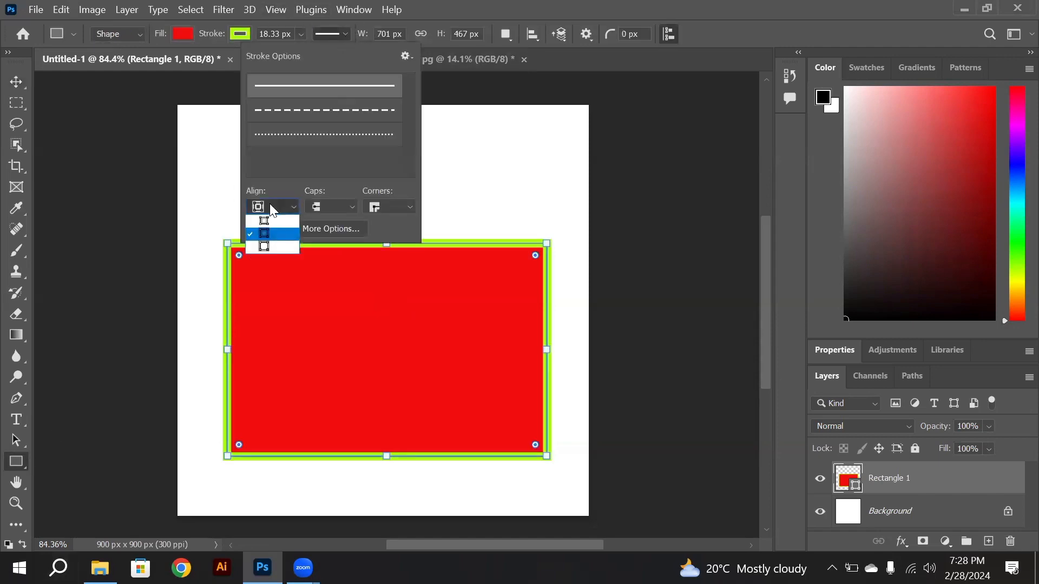
click(273, 221)
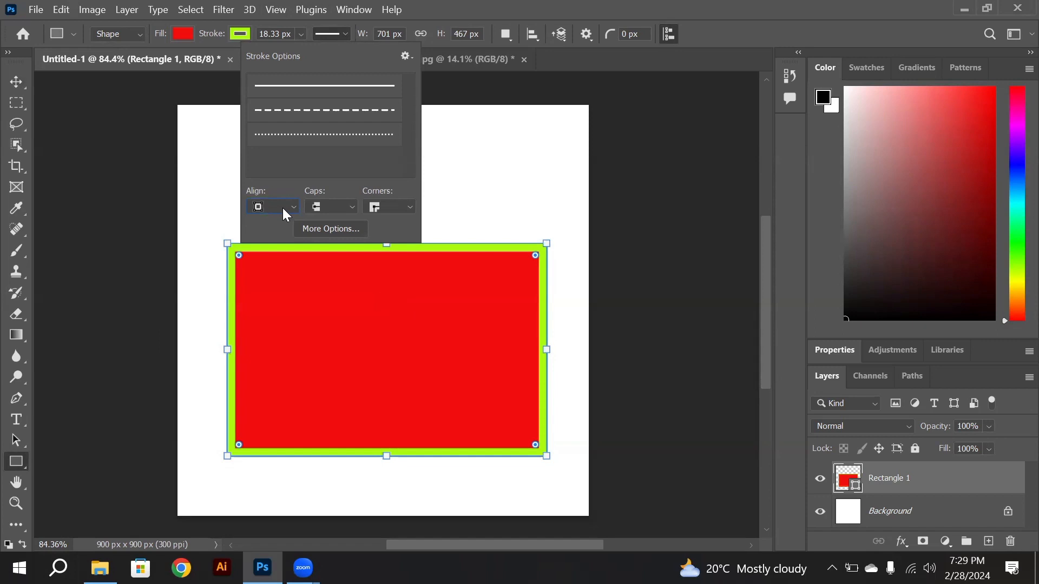
Set the rectangle's green stroke to outside alignment and switch to the Move tool to view it without handles.
click(284, 208)
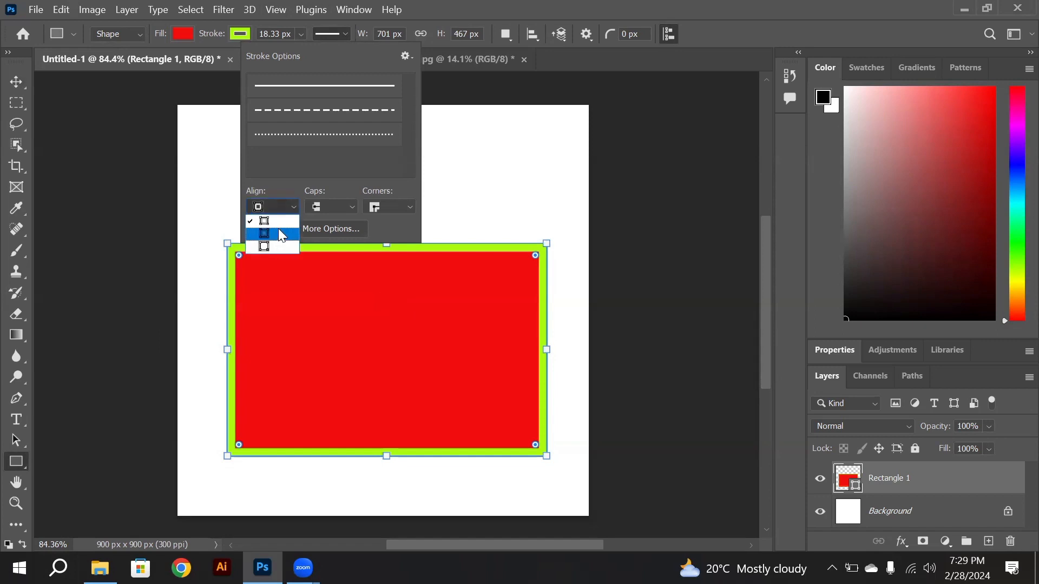
click(278, 243)
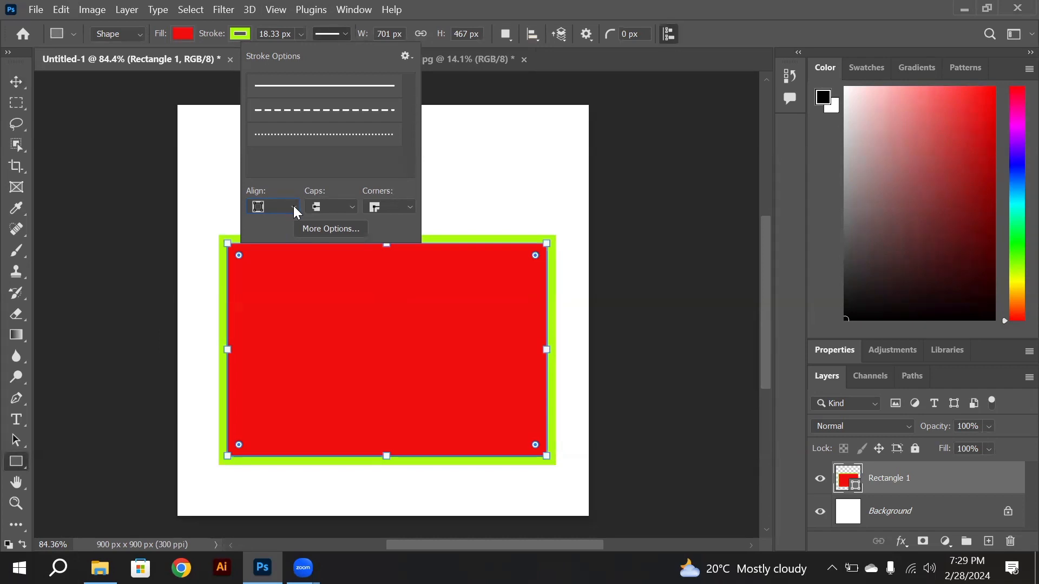
click(608, 76)
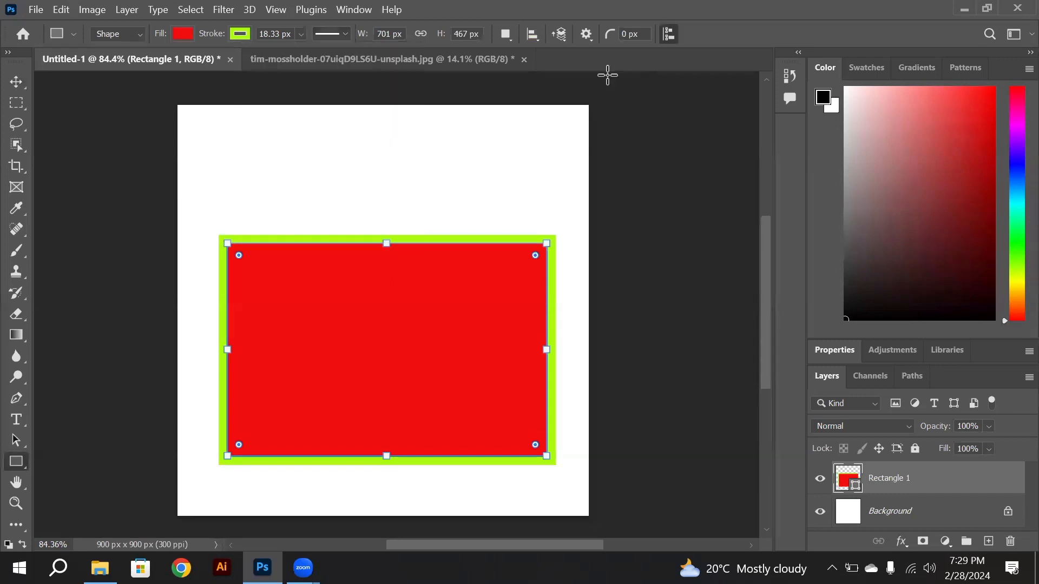
click(613, 154)
click(539, 267)
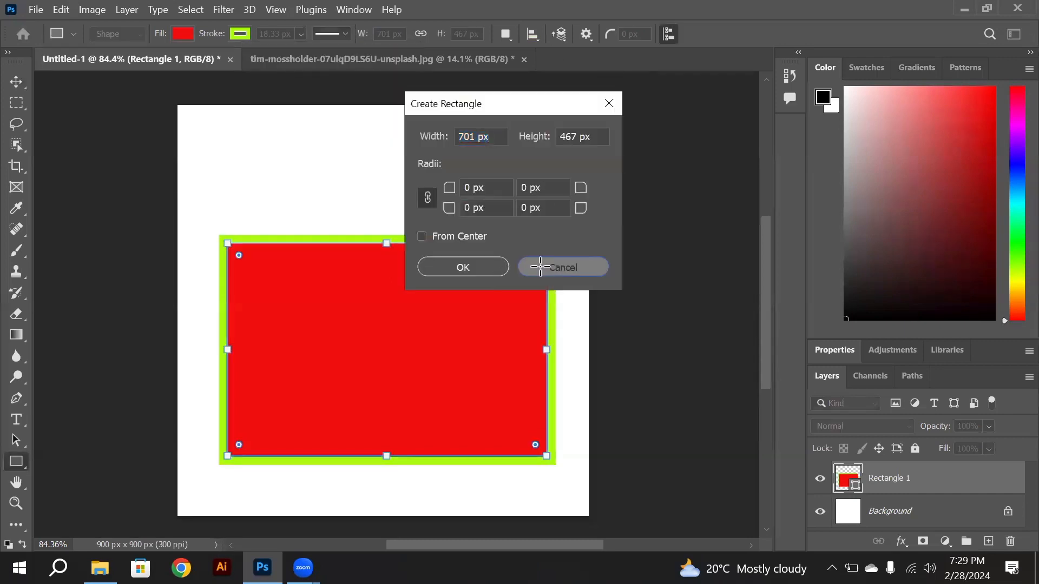
click(16, 80)
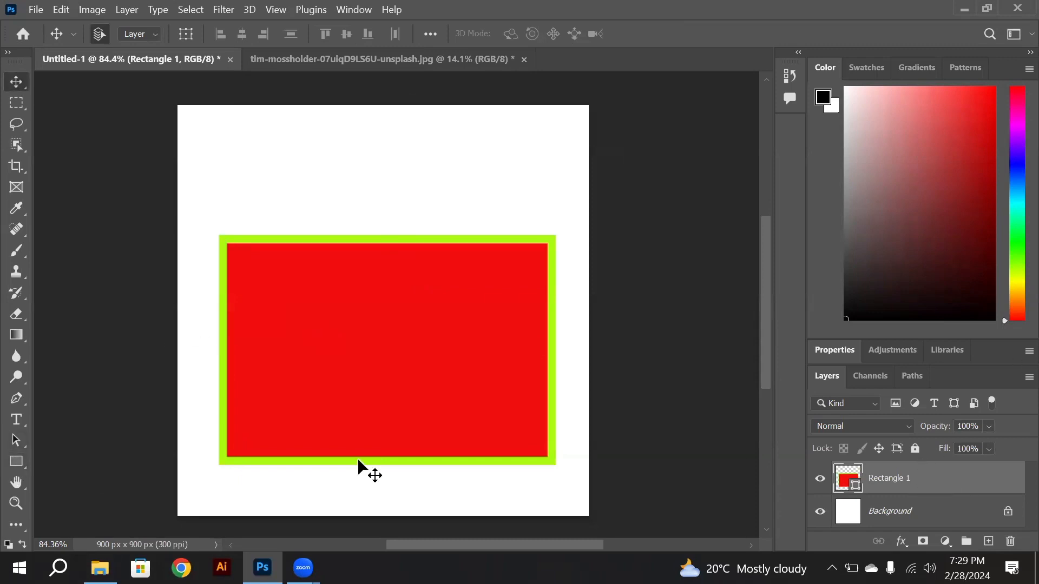
Reduce the rectangle's stroke width to about 10.14 px and view the result with the Move tool.
click(14, 463)
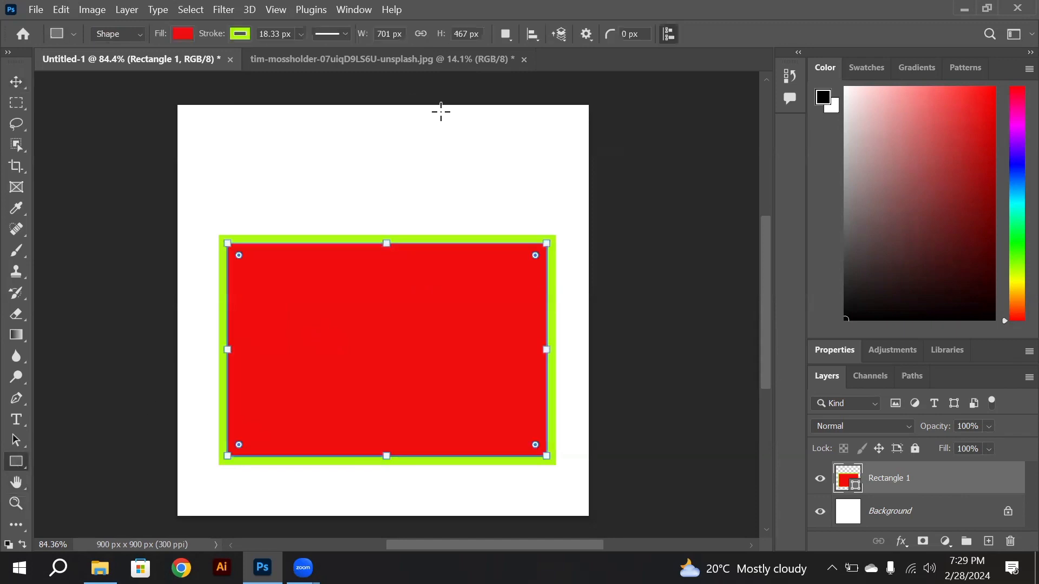
click(238, 38)
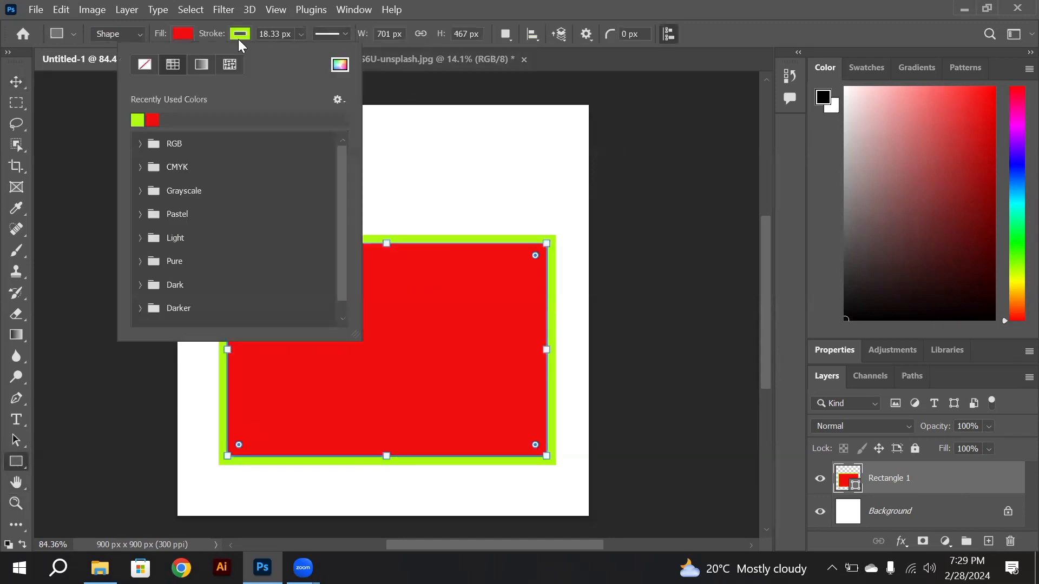
click(301, 33)
mouse_move(310, 54)
mouse_down()
mouse_move(296, 55)
mouse_move(307, 54)
mouse_up()
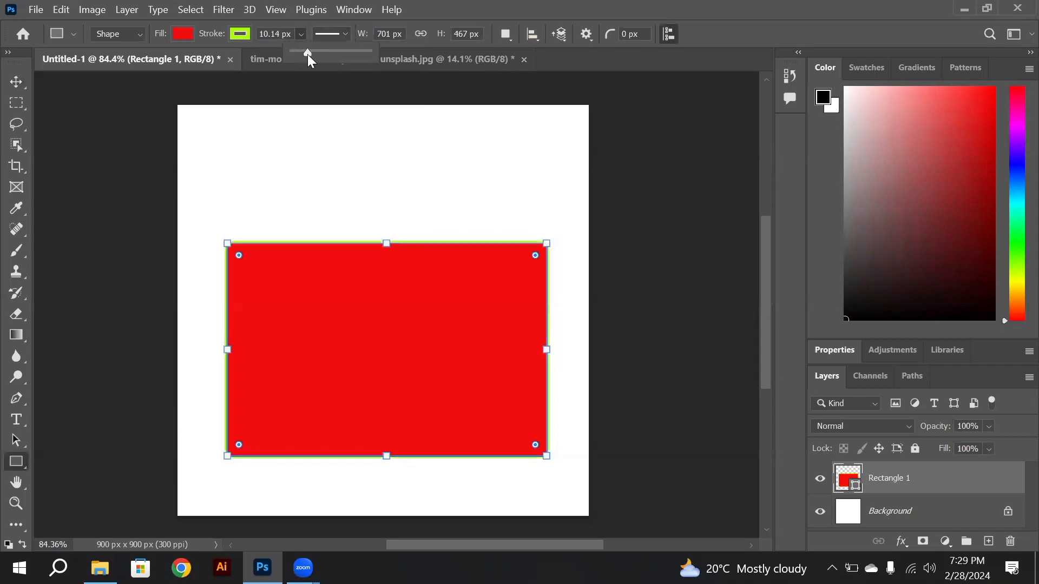
click(16, 81)
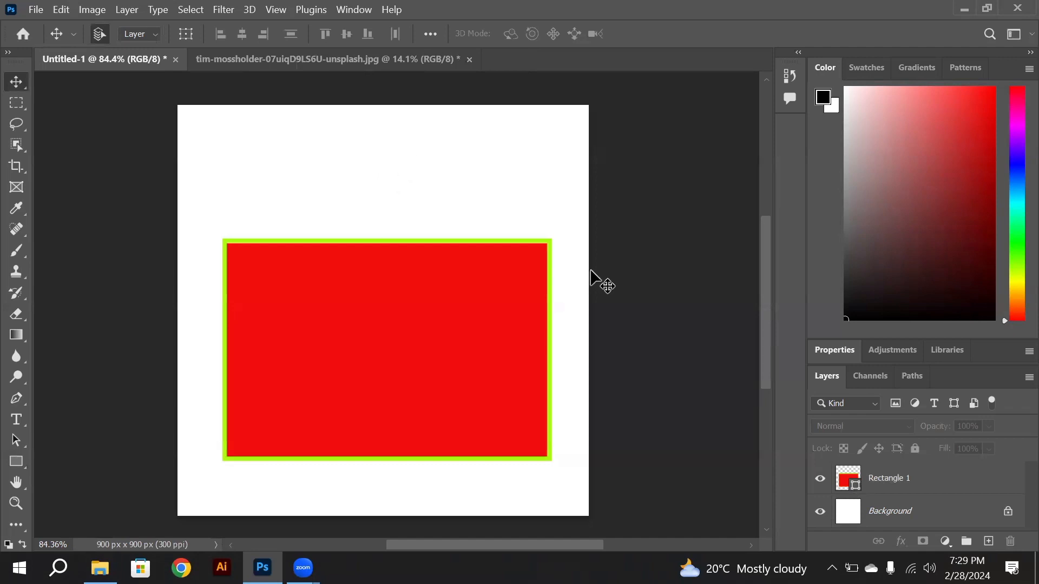
click(508, 313)
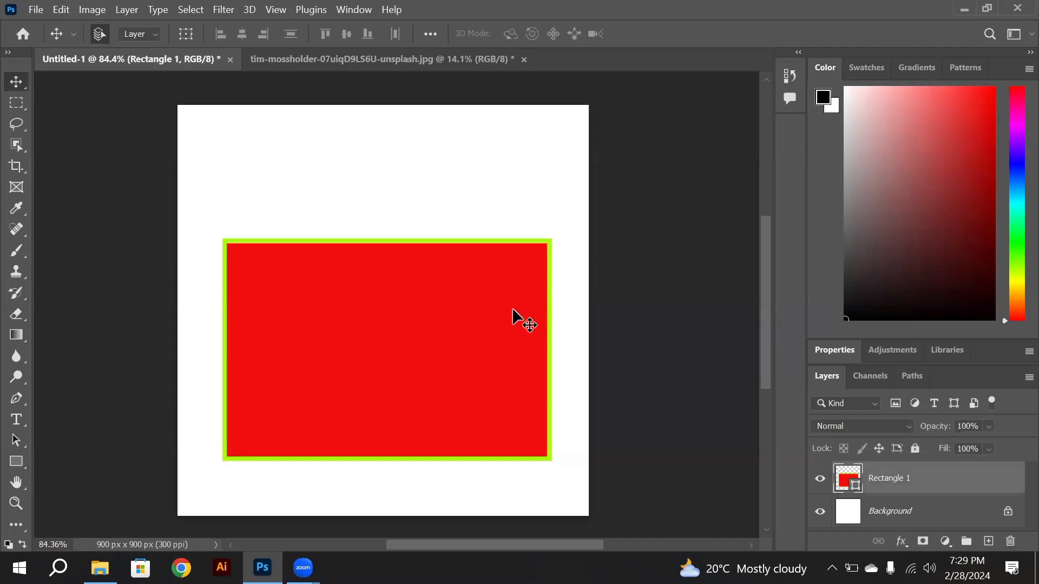
Round only the rectangle's top-right corner slightly with its live corner handle.
scroll(514, 318, up, 3)
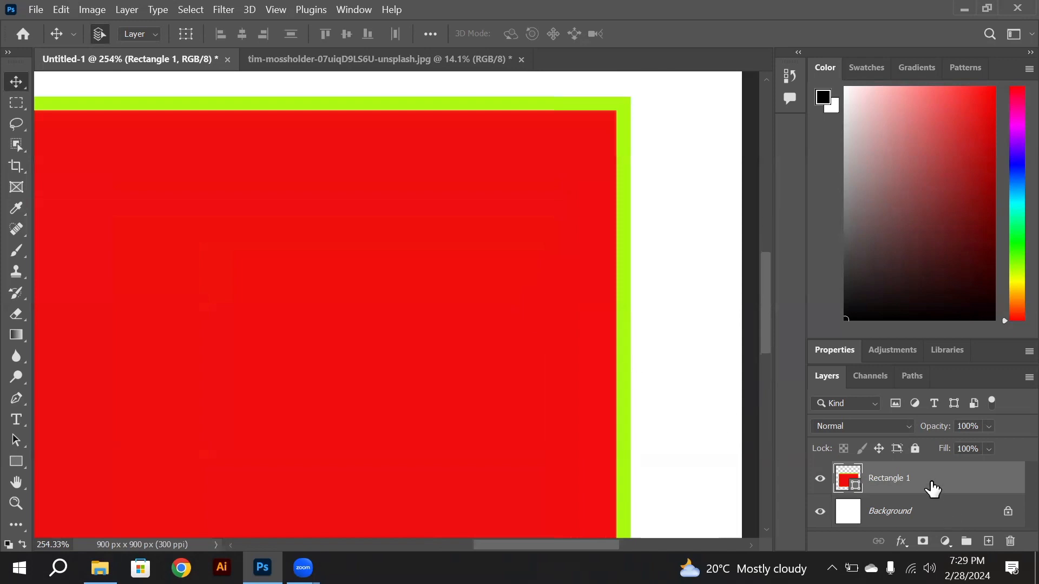
scroll(611, 111, up, 1)
scroll(568, 178, up, 3)
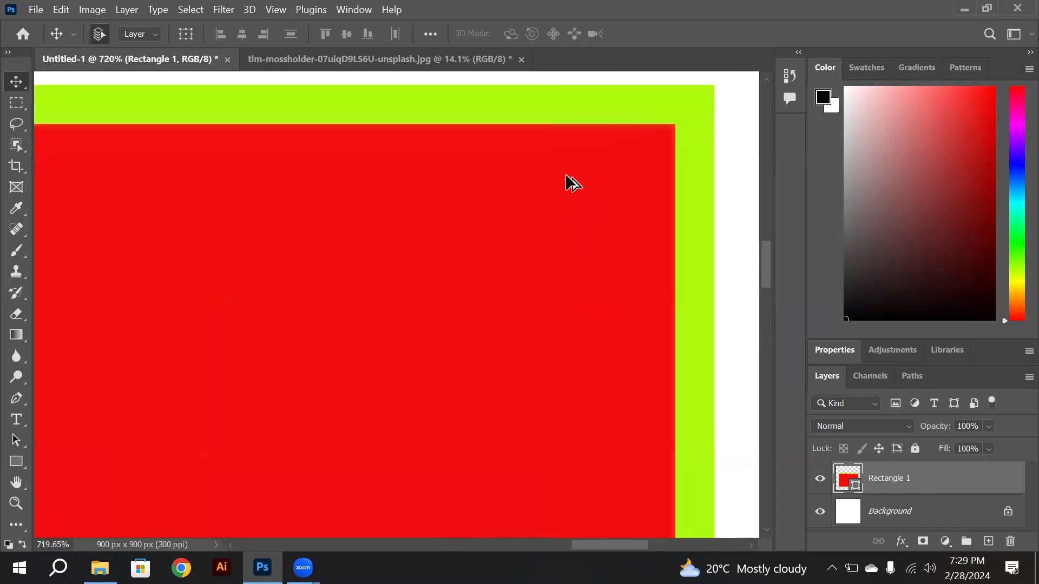
click(17, 462)
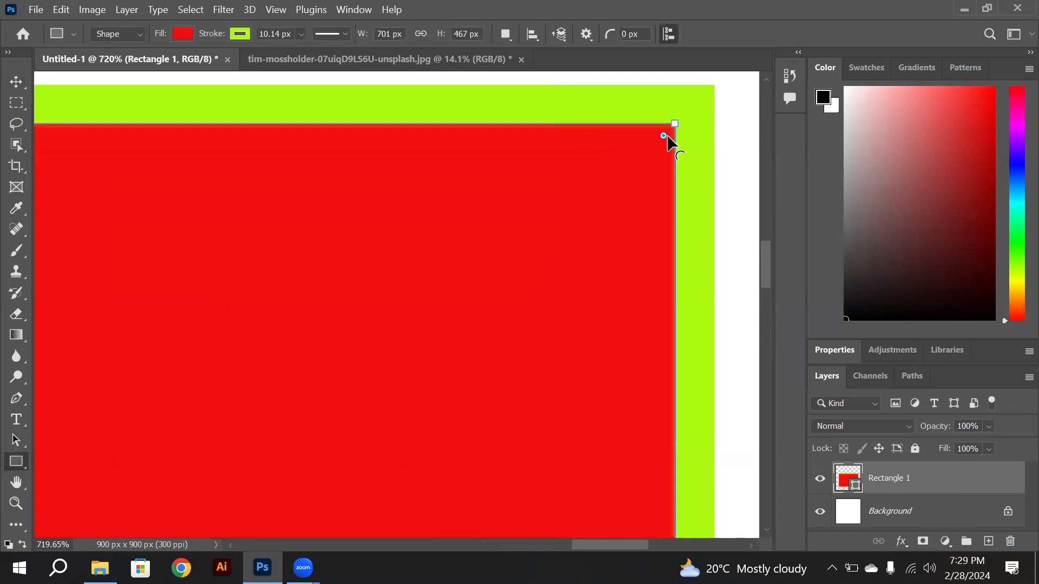
drag(663, 136, 519, 280)
scroll(600, 376, down, 8)
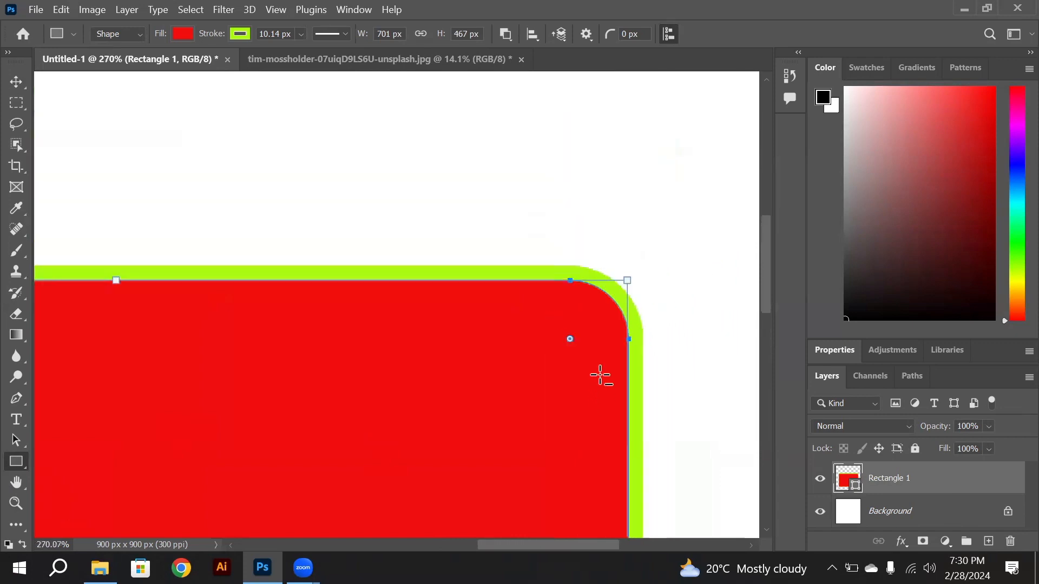
scroll(592, 313, down, 3)
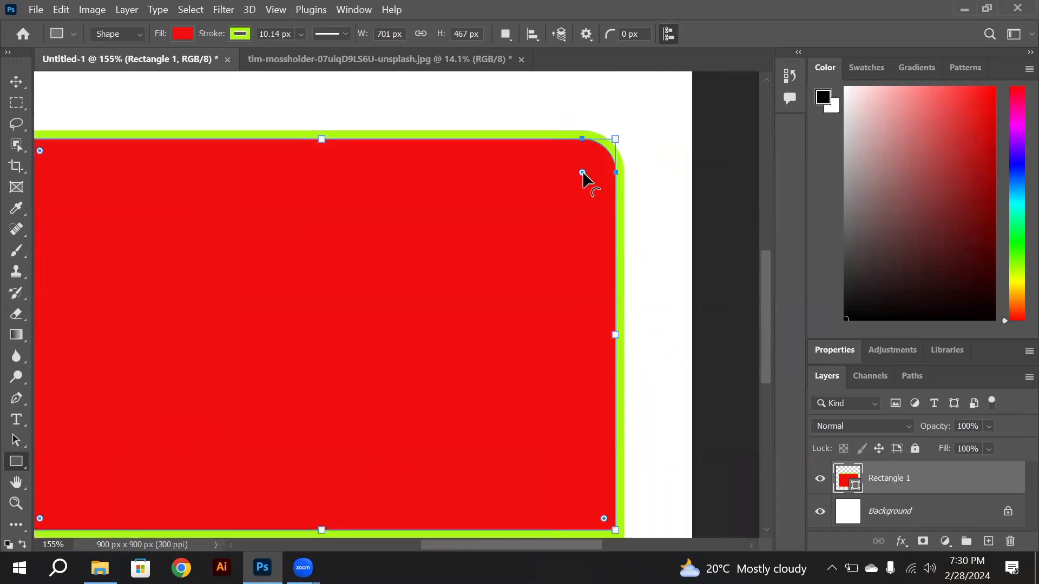
Try rounding all four corners of the rectangle to a radius of about 247 px and undo that change.
drag(582, 172, 320, 387)
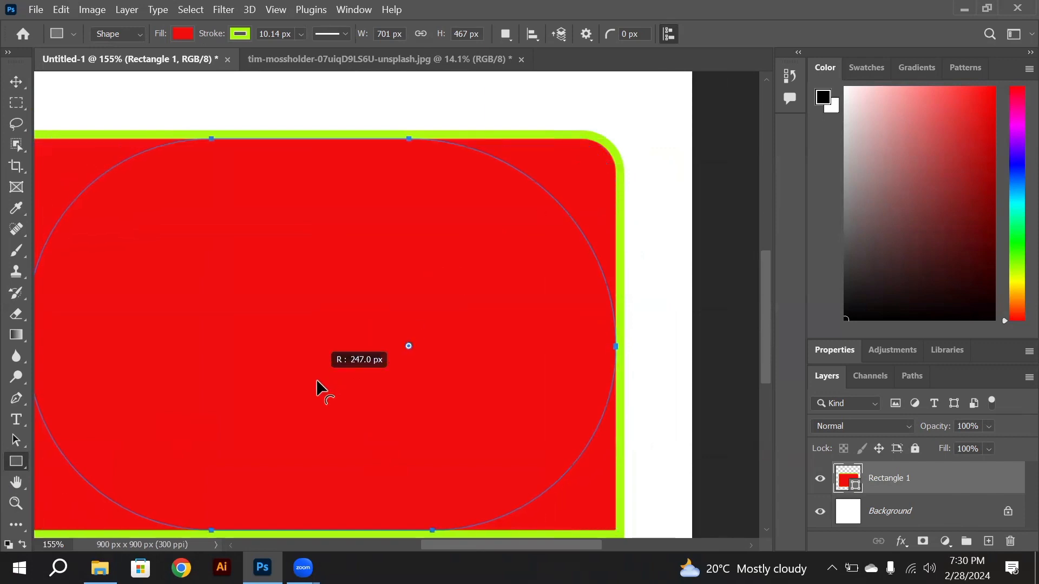
scroll(523, 299, down, 2)
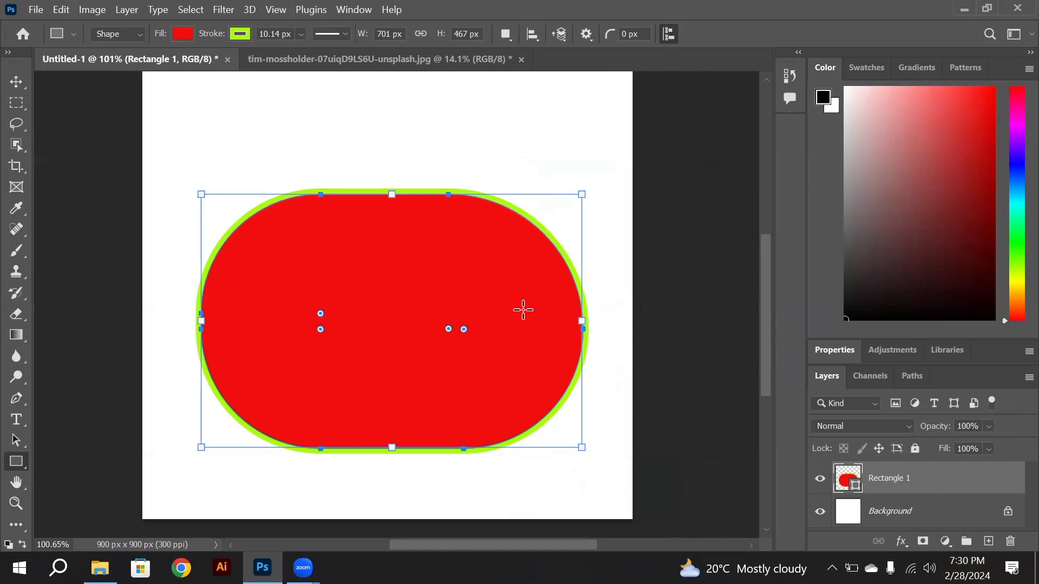
key(ctrl+z)
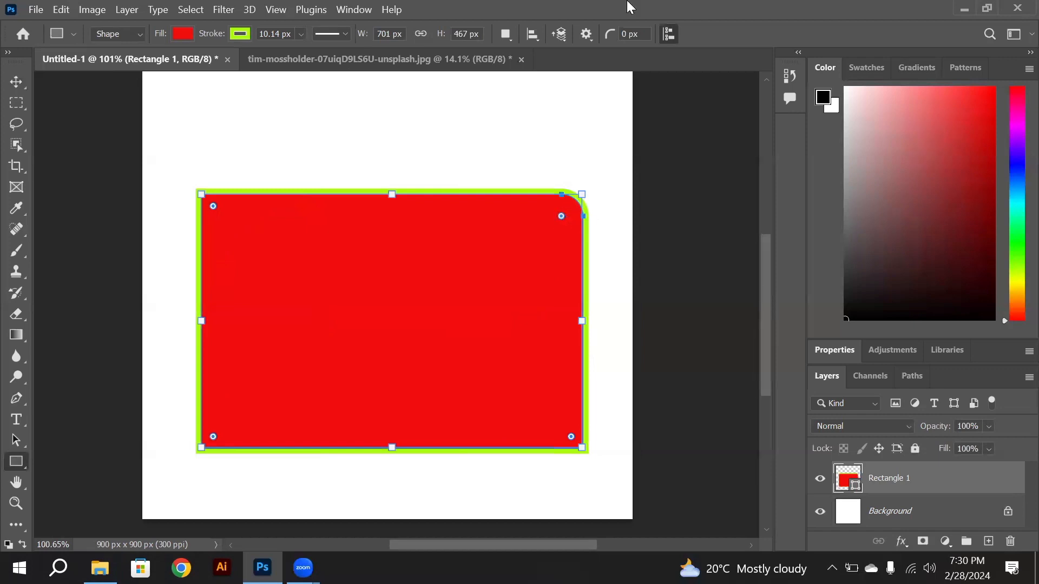
click(15, 77)
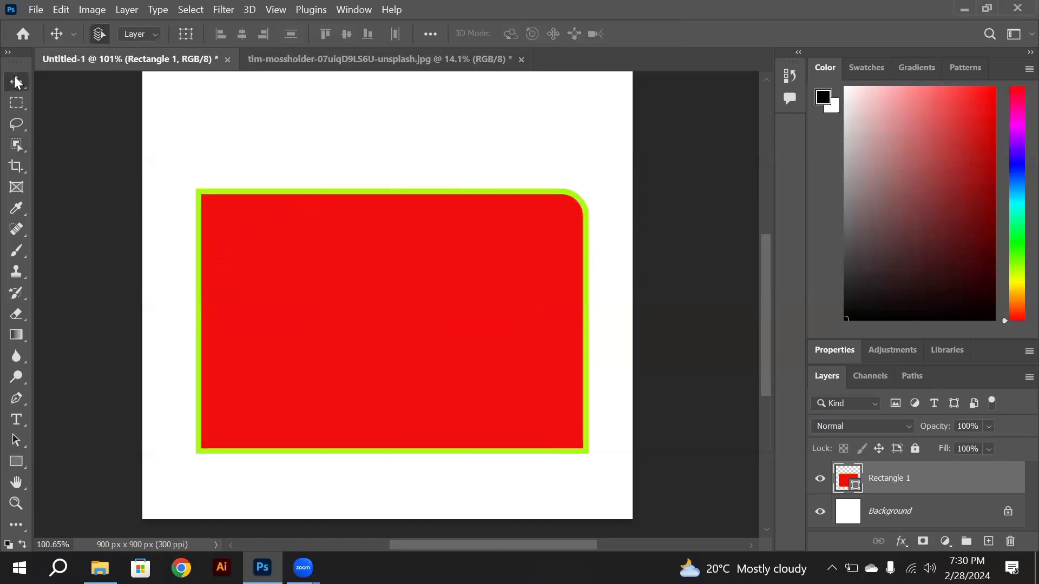
Round the rectangle's top-left corner more than its top-right one and view the shape with the Move tool.
click(11, 463)
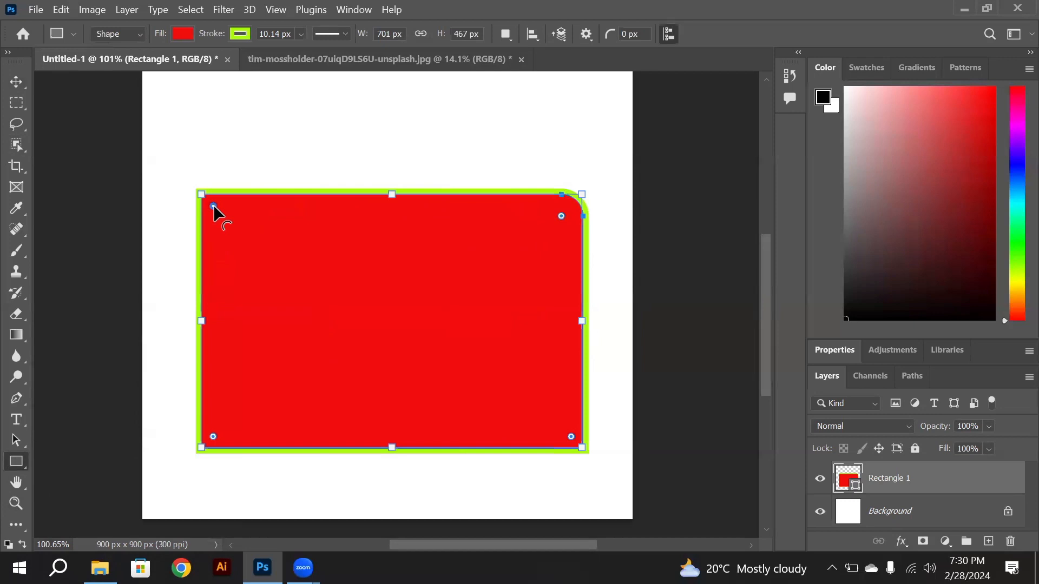
drag(213, 207, 243, 237)
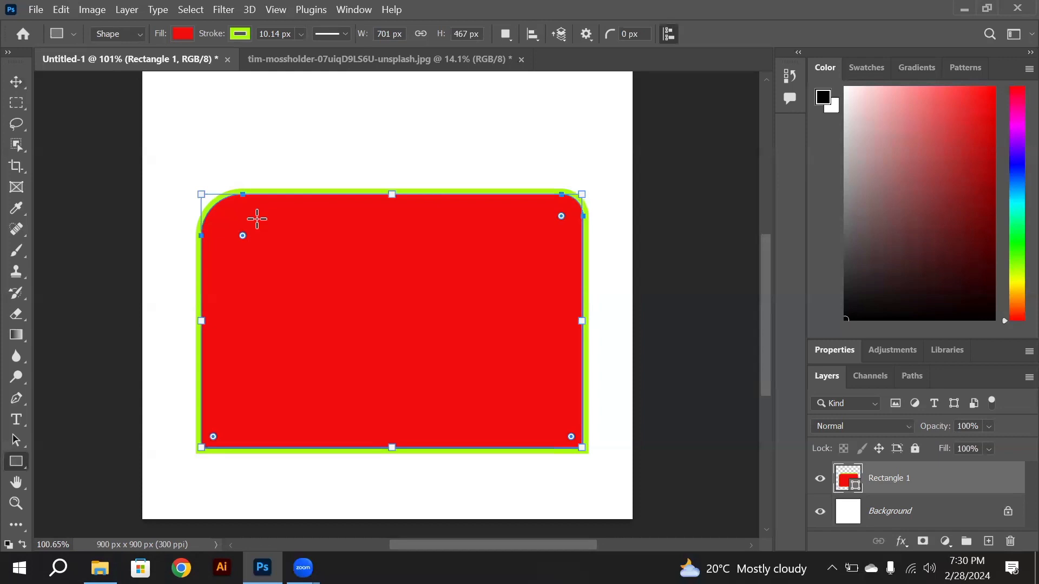
click(262, 223)
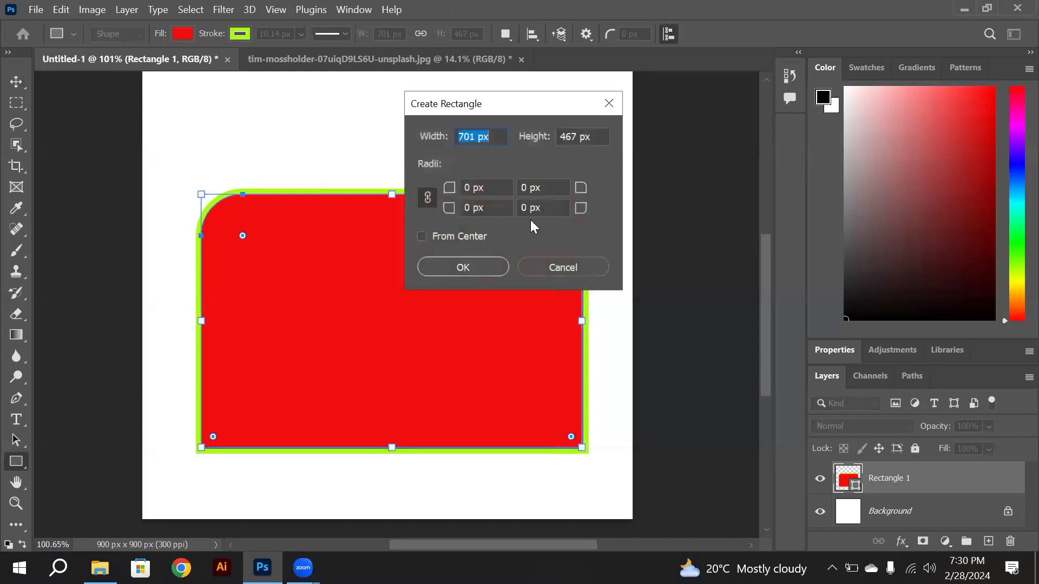
click(546, 266)
click(16, 81)
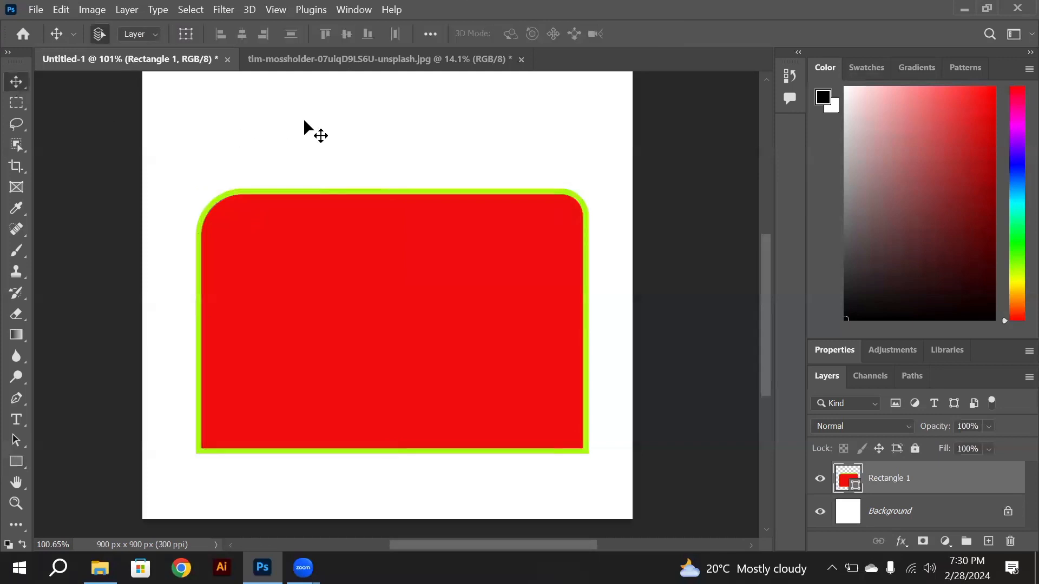
Delete the rounded rectangle and choose the Polygon Tool.
click(469, 293)
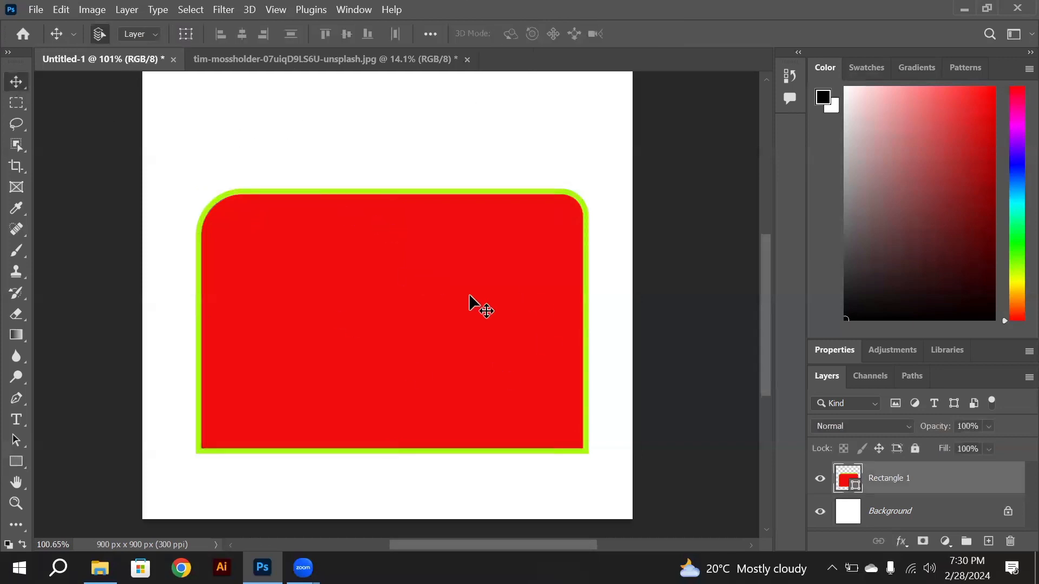
key(Delete)
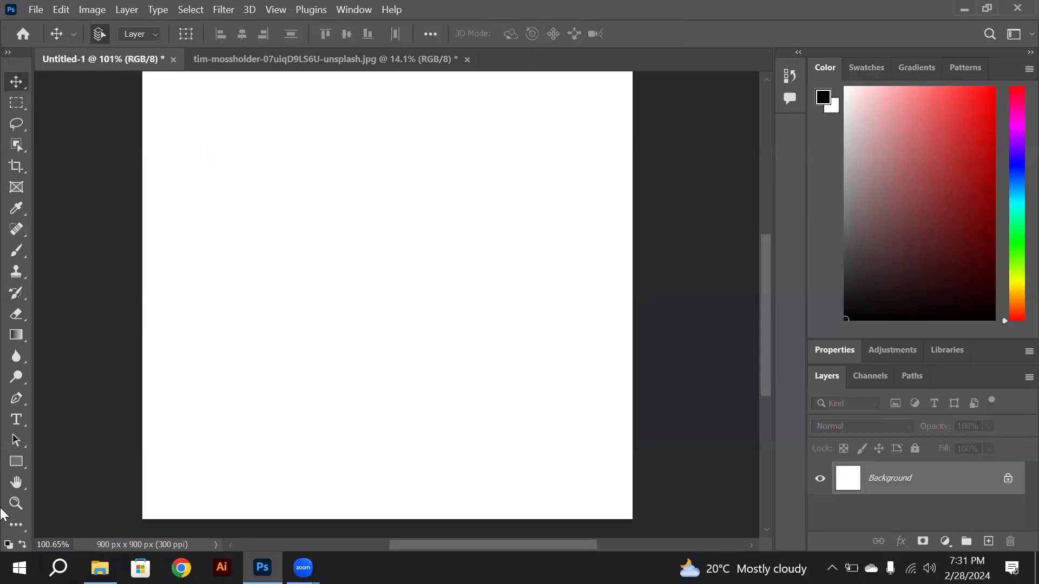
click(17, 461)
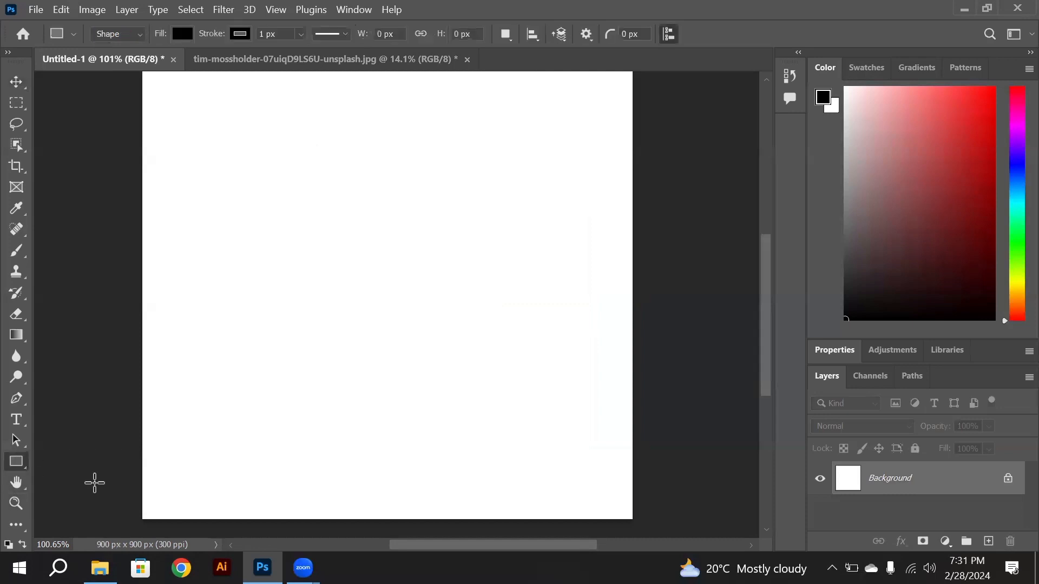
right_click(16, 462)
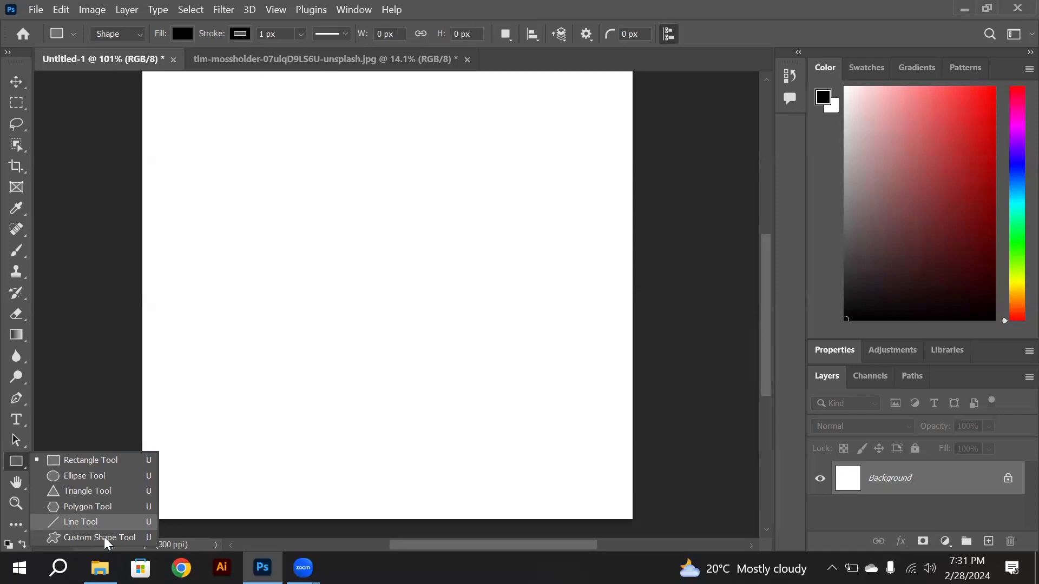
click(91, 507)
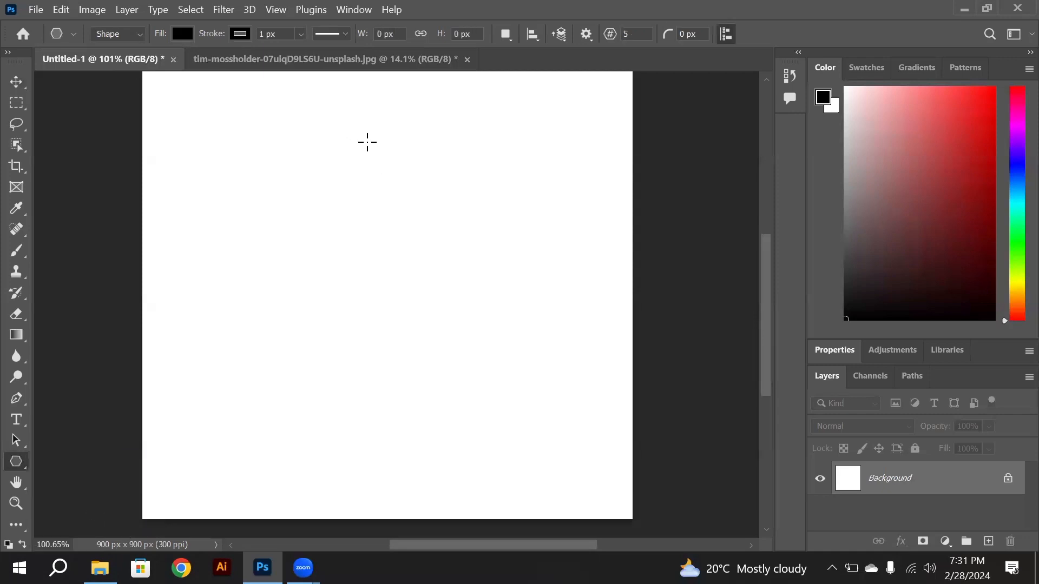
Draw a five-sided black polygon about 549 px wide and 522 px high in the middle of the canvas.
drag(231, 154, 522, 423)
click(343, 331)
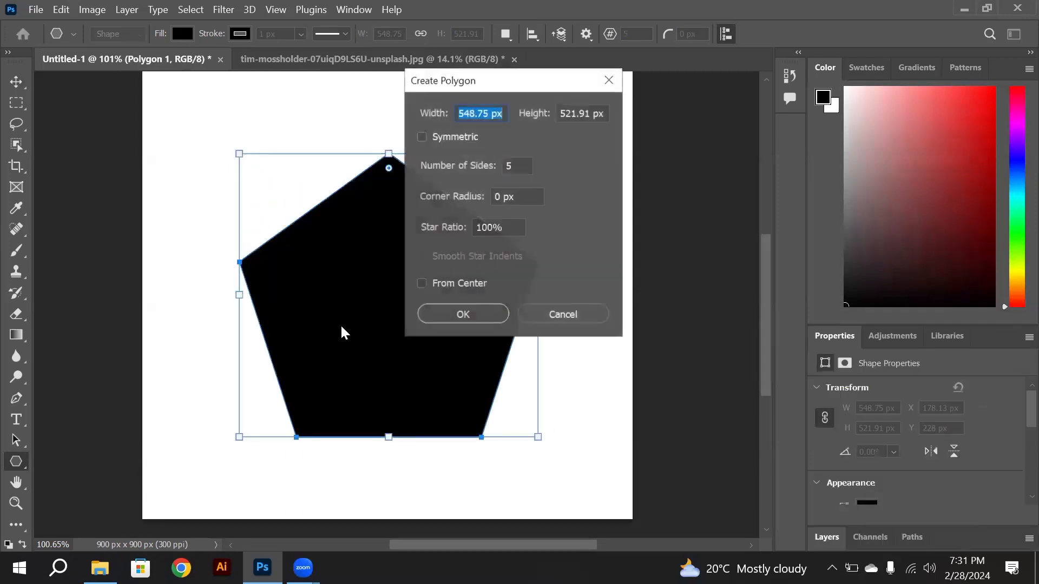
click(563, 316)
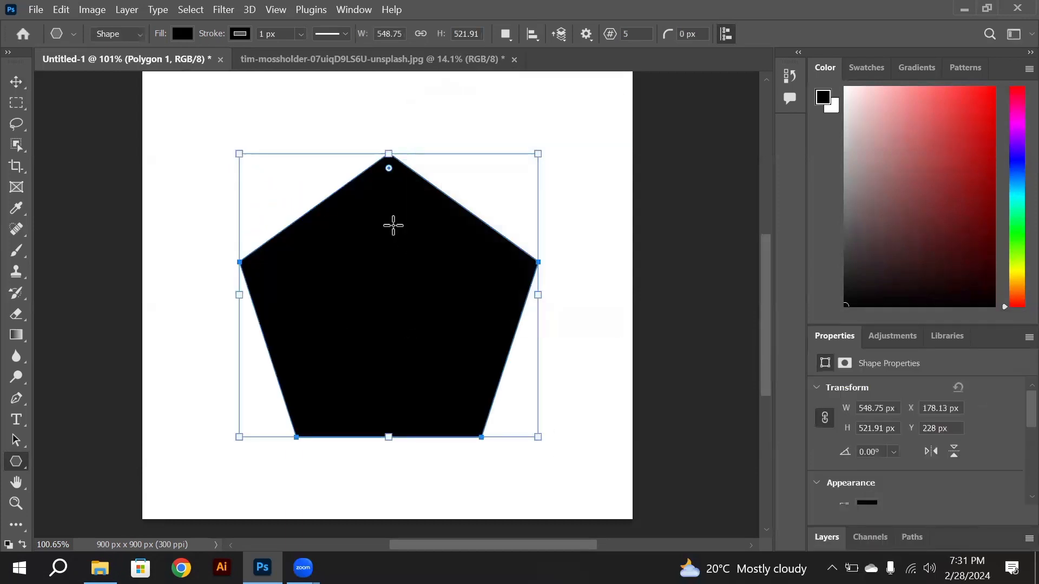
Set the pentagon's stroke color to red ff0000 and deselect it with the Move tool to view the outline.
click(245, 36)
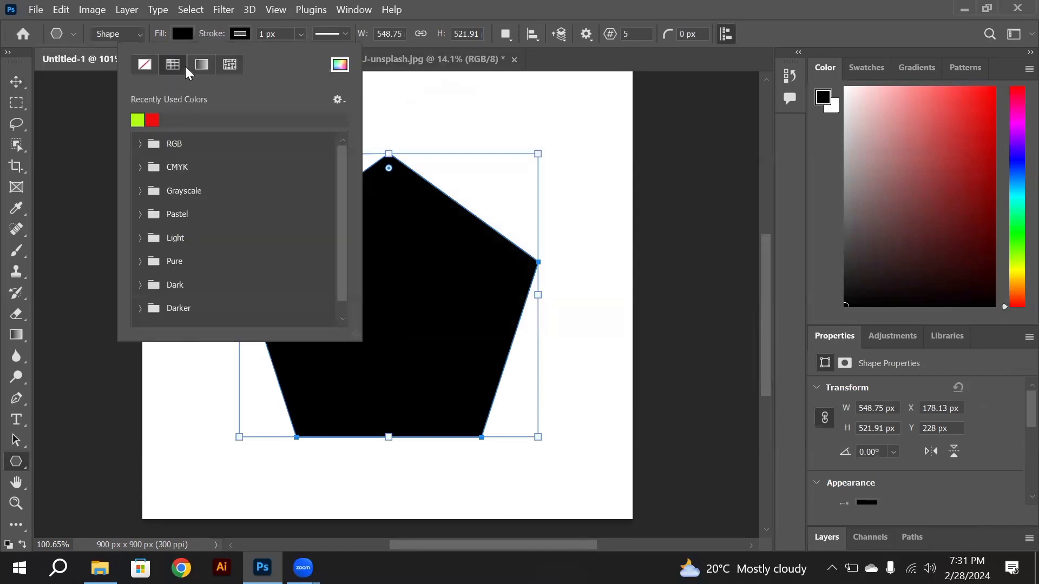
click(340, 66)
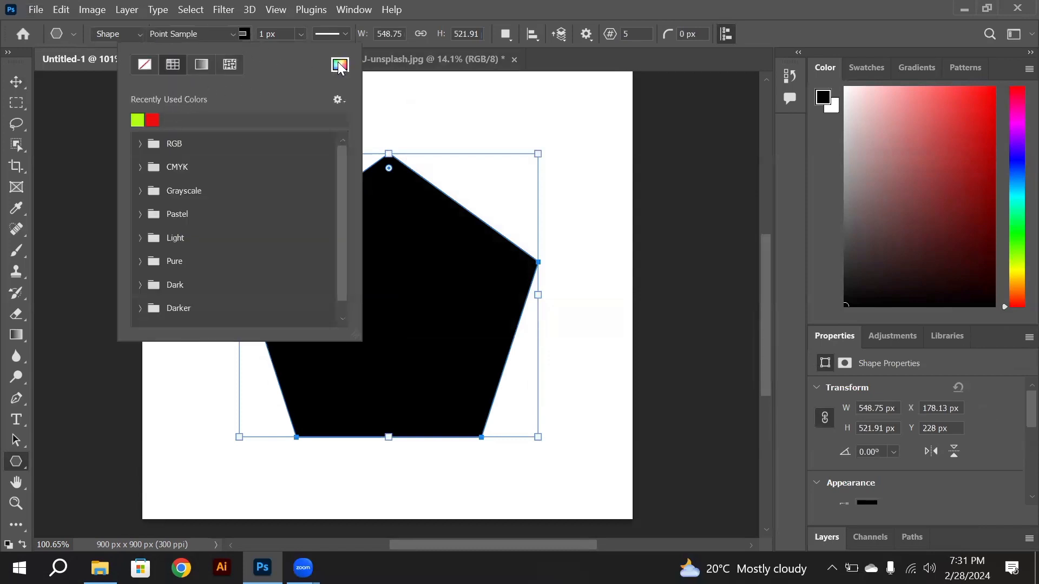
drag(479, 109, 513, 98)
click(673, 92)
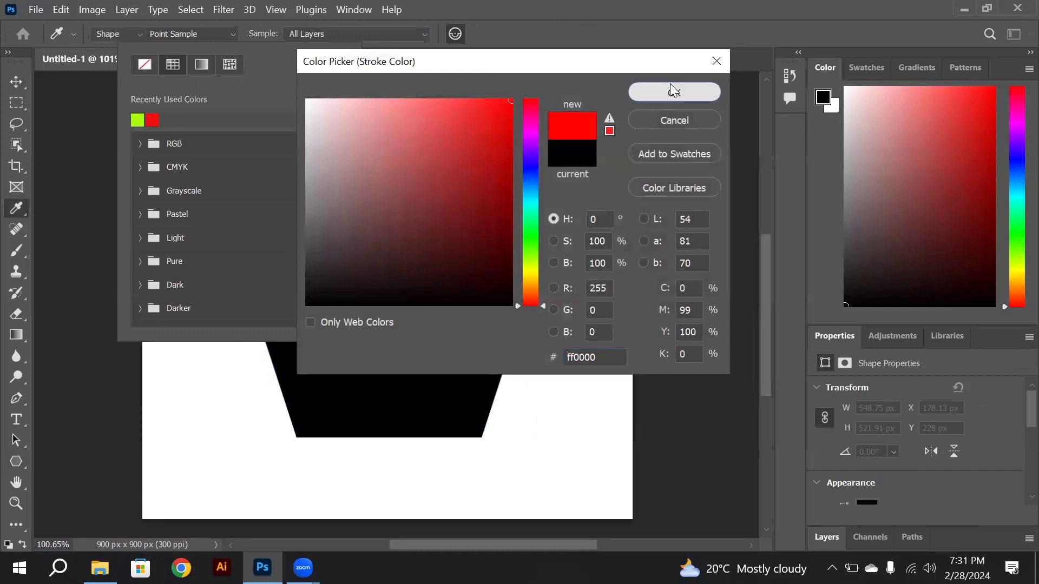
click(23, 80)
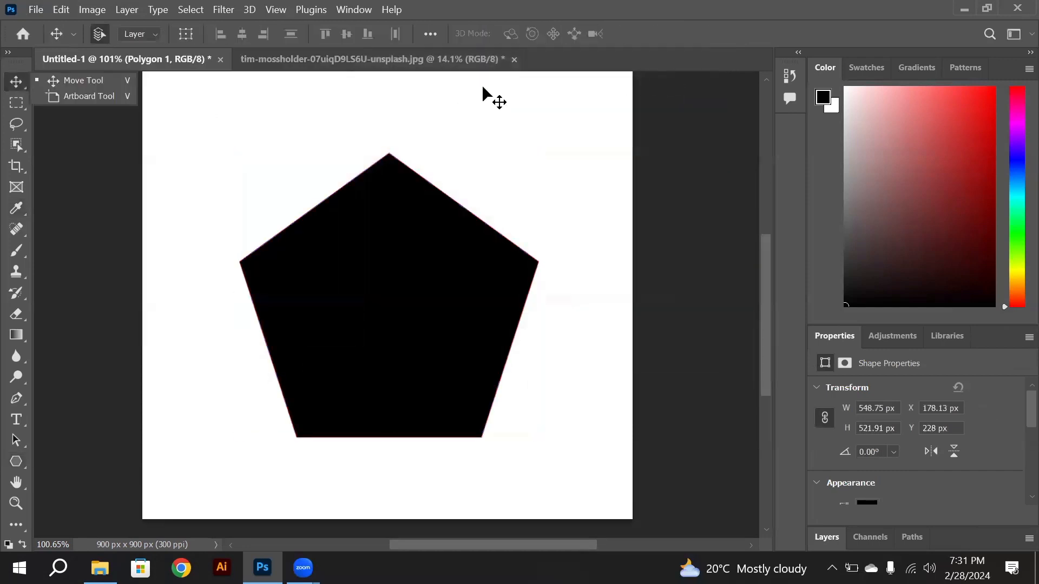
click(506, 115)
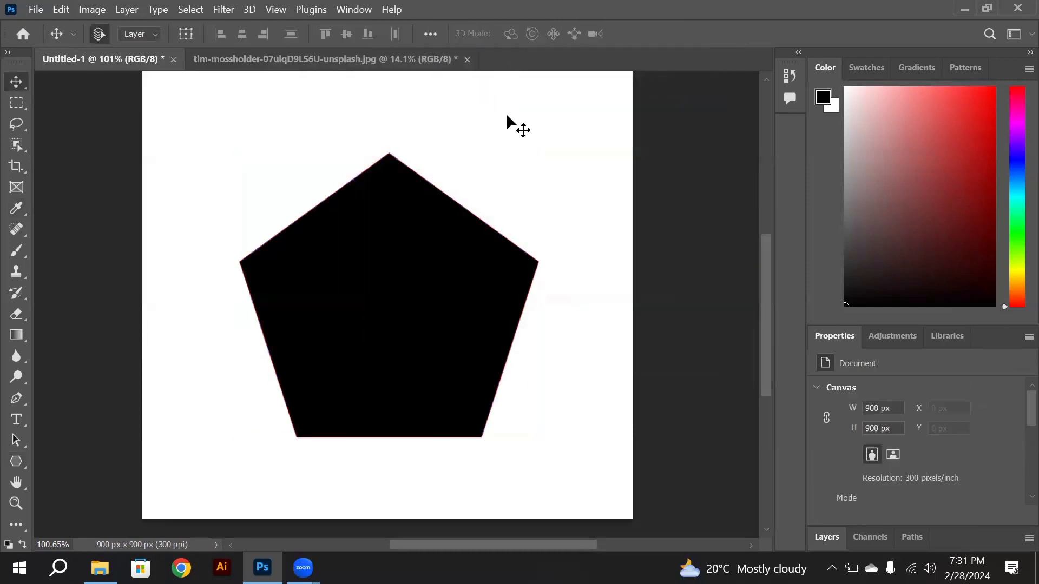